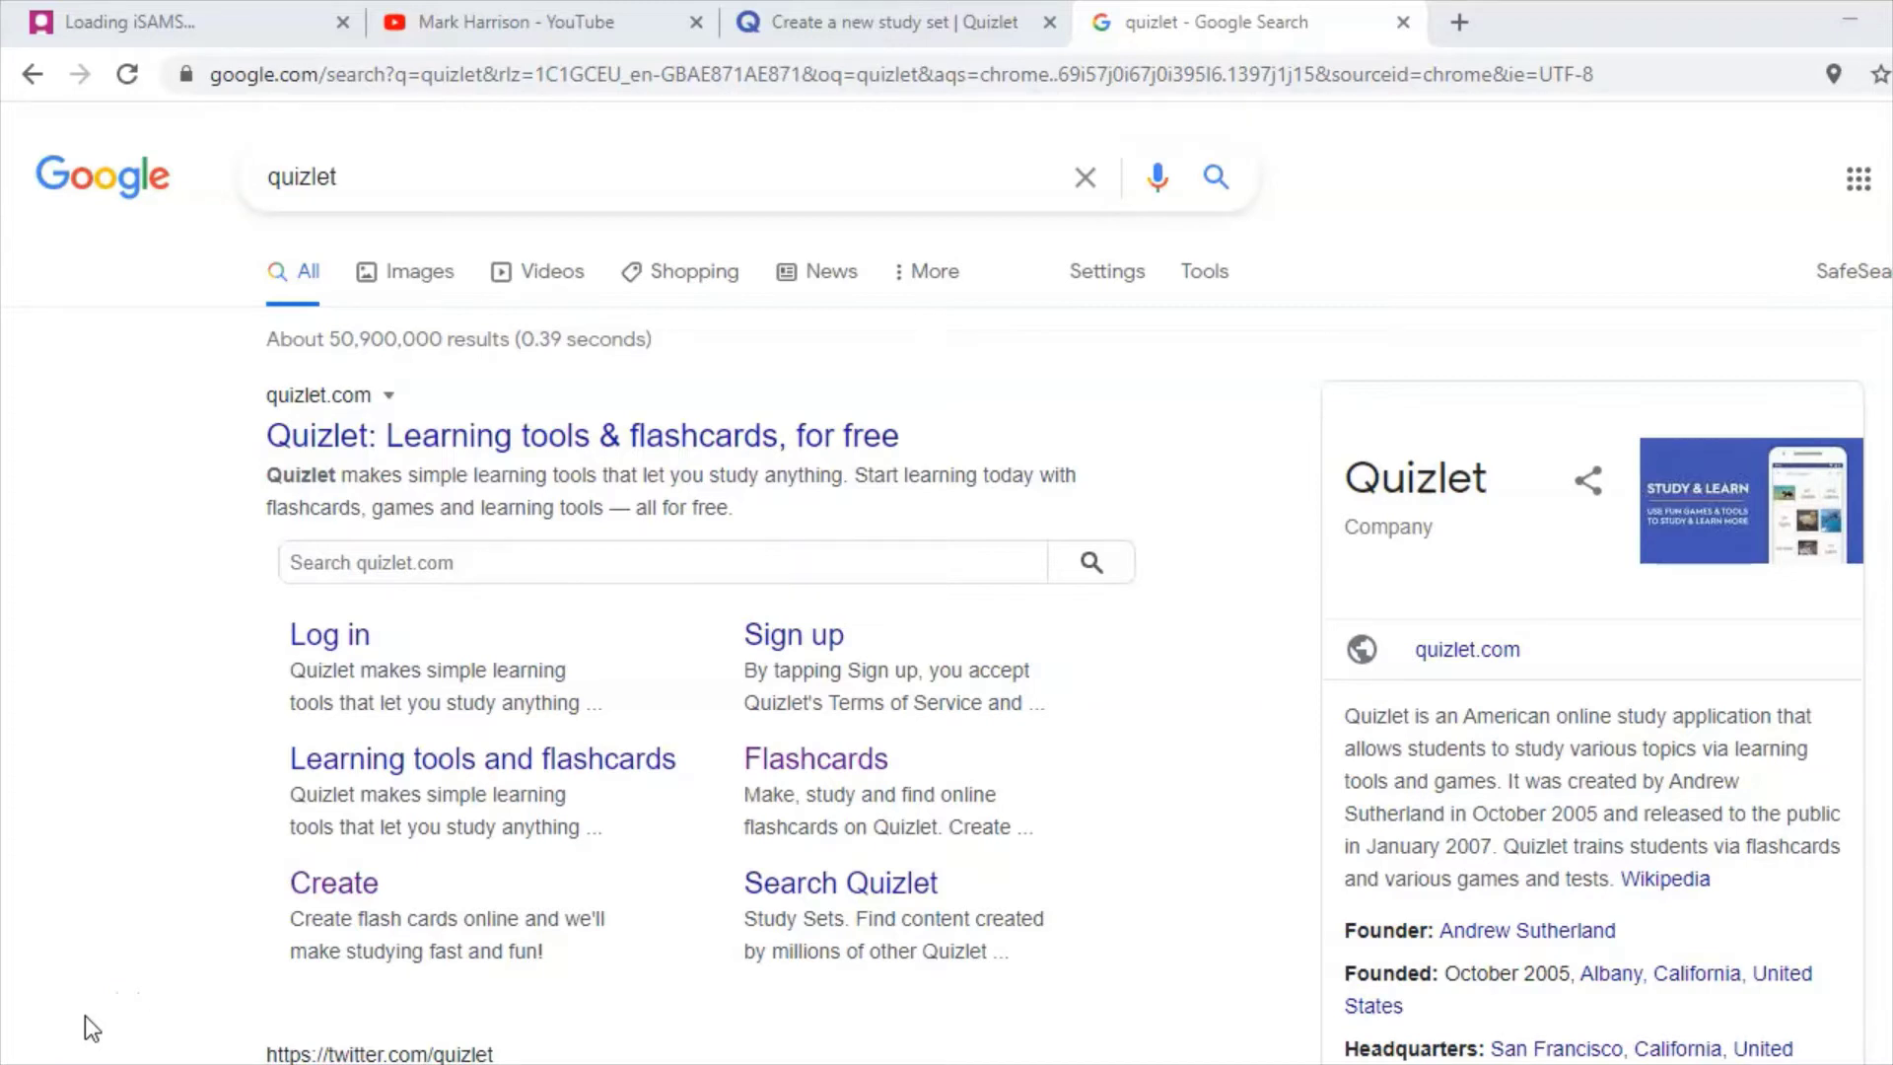
Step: Open Quizlet from the search results and go to the title of a new study set
click(753, 444)
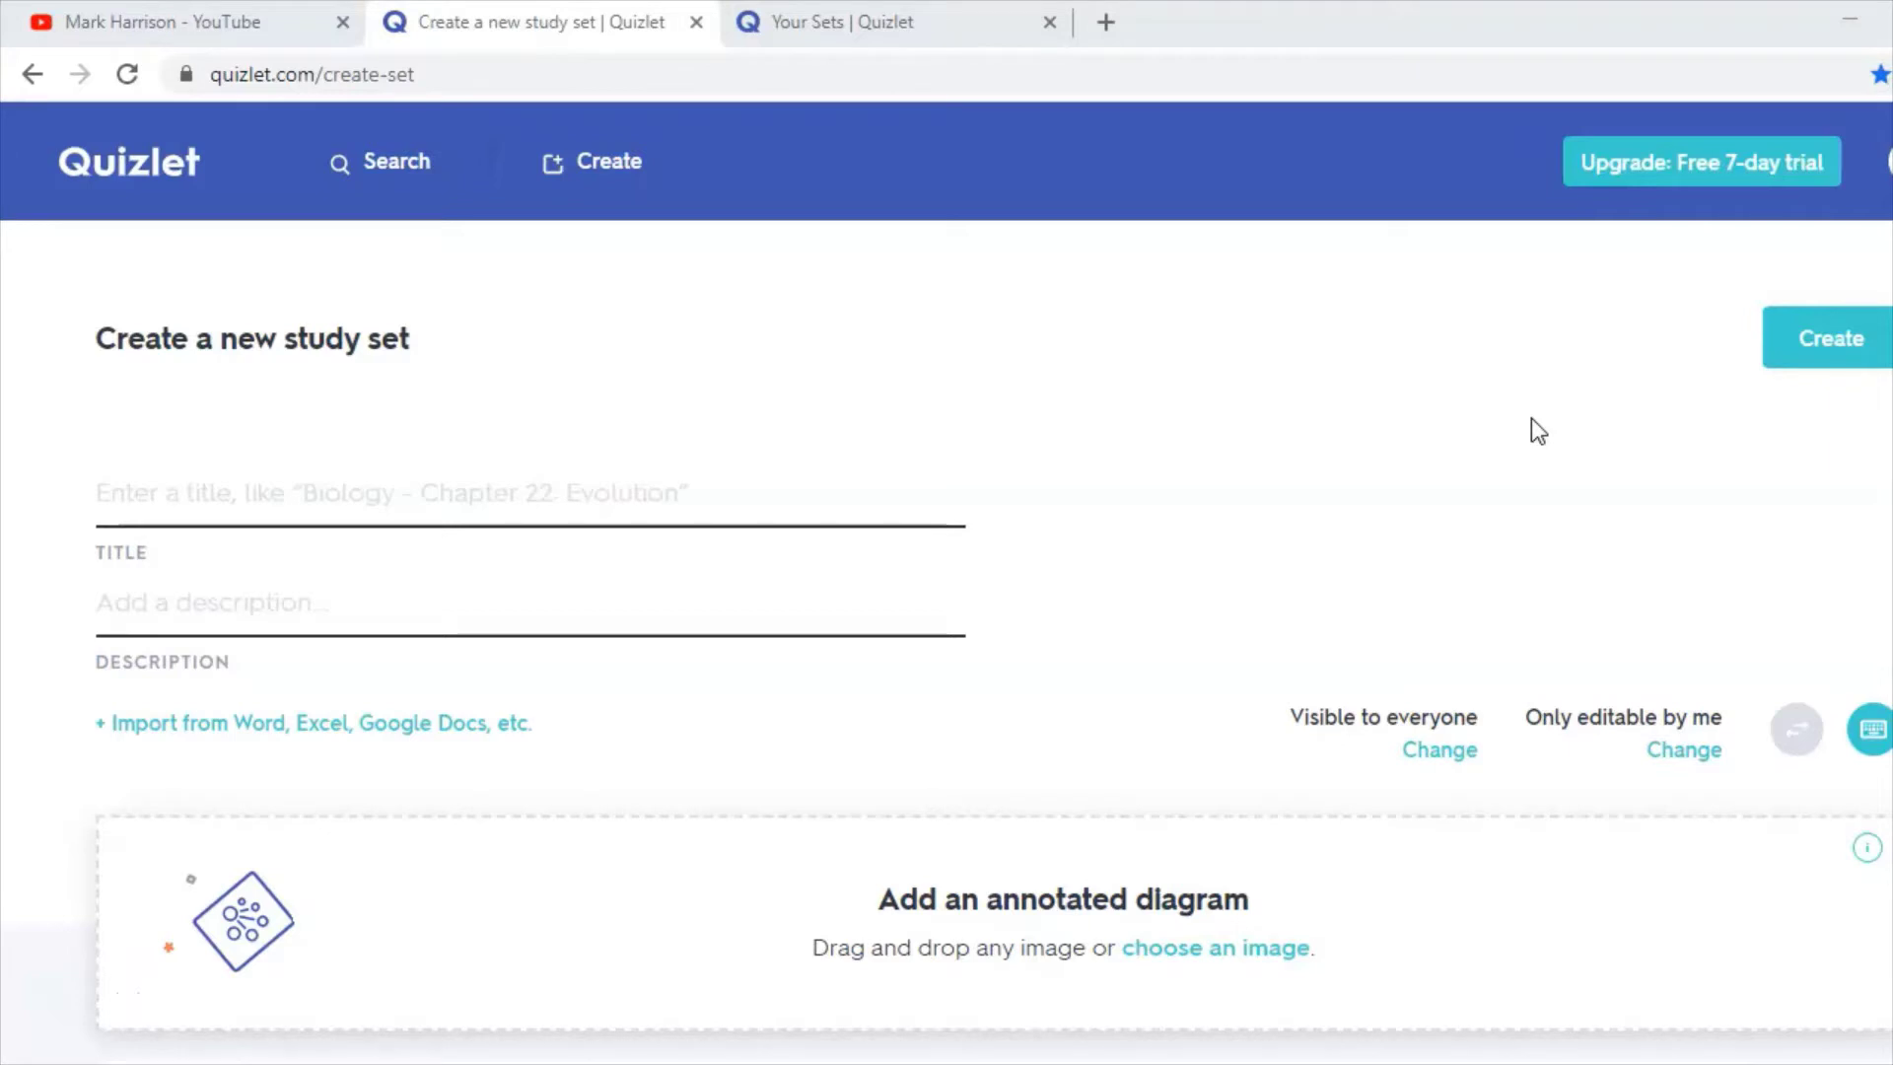
click(294, 484)
Step: Switch to Acrobat Reader and review the Topic 1 Digital Devices knowledge organiser and the ICT glossary of terms as source material
click(1076, 980)
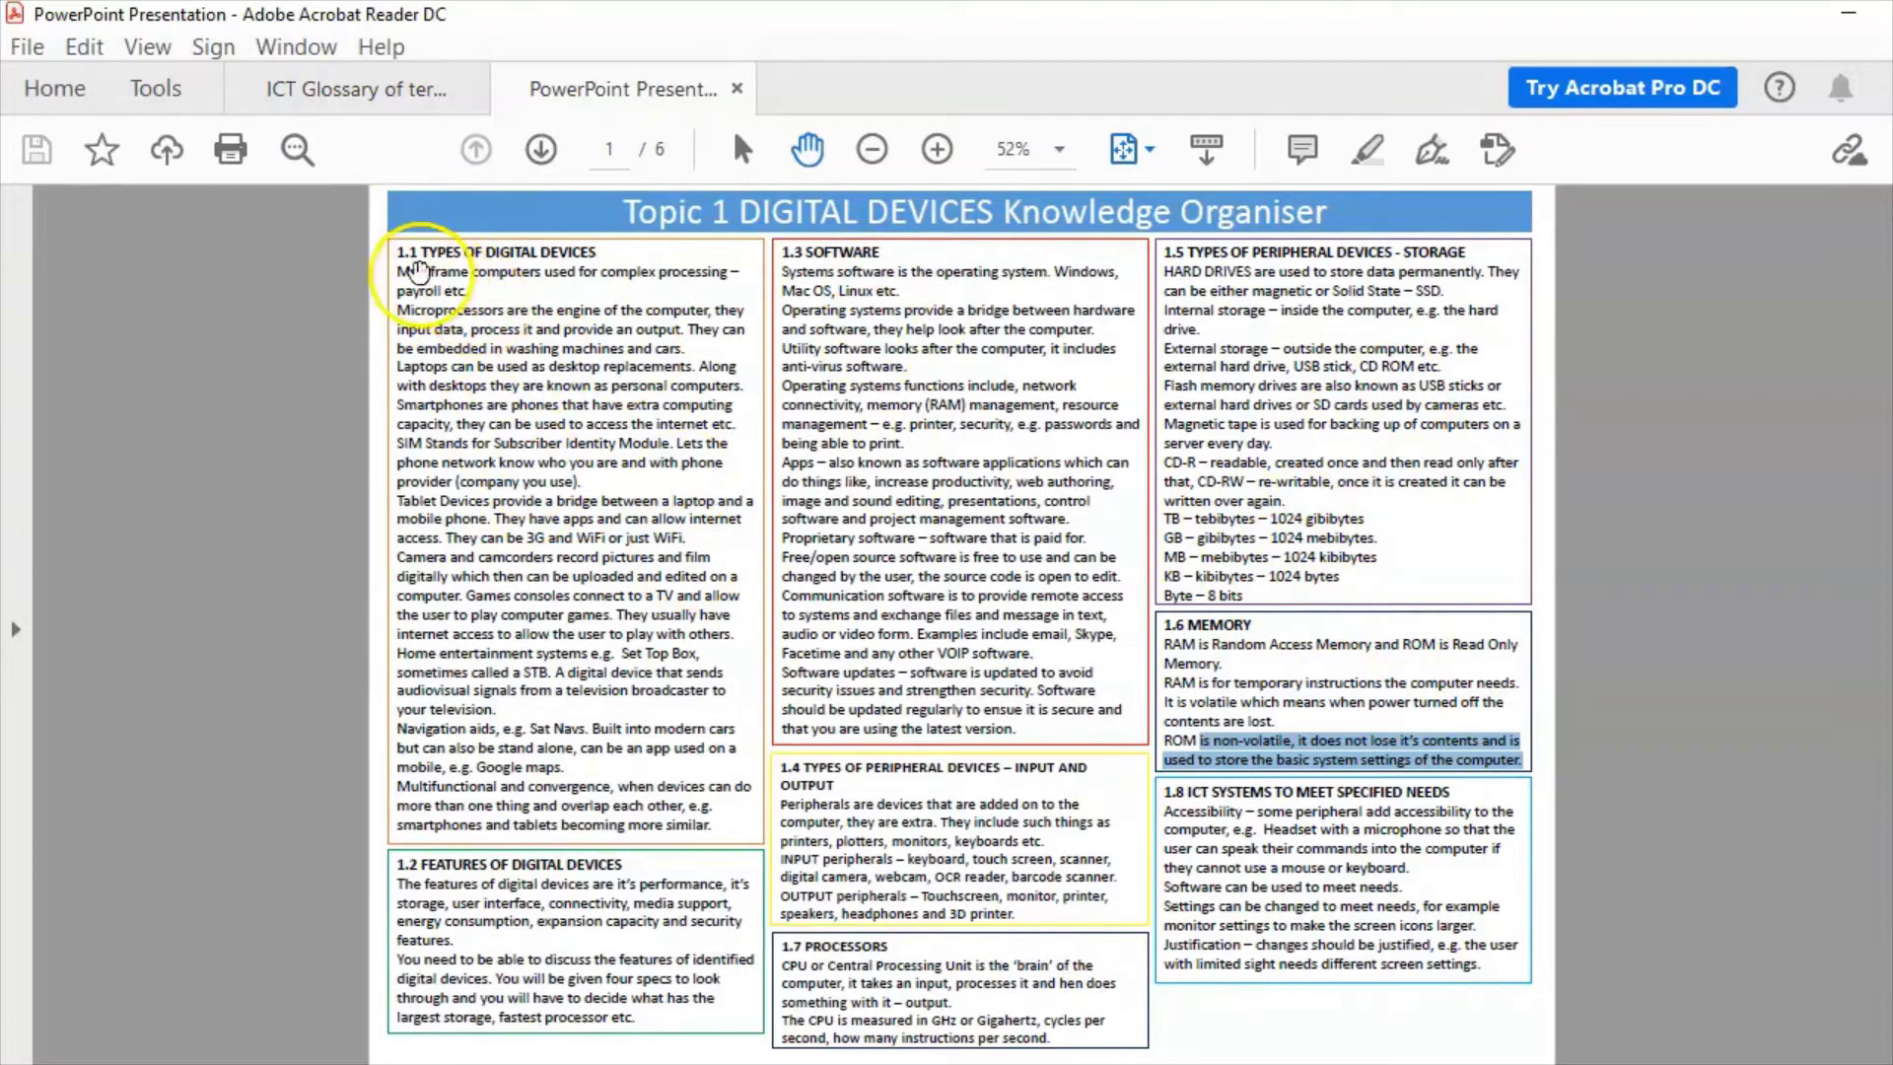
drag(421, 254, 430, 254)
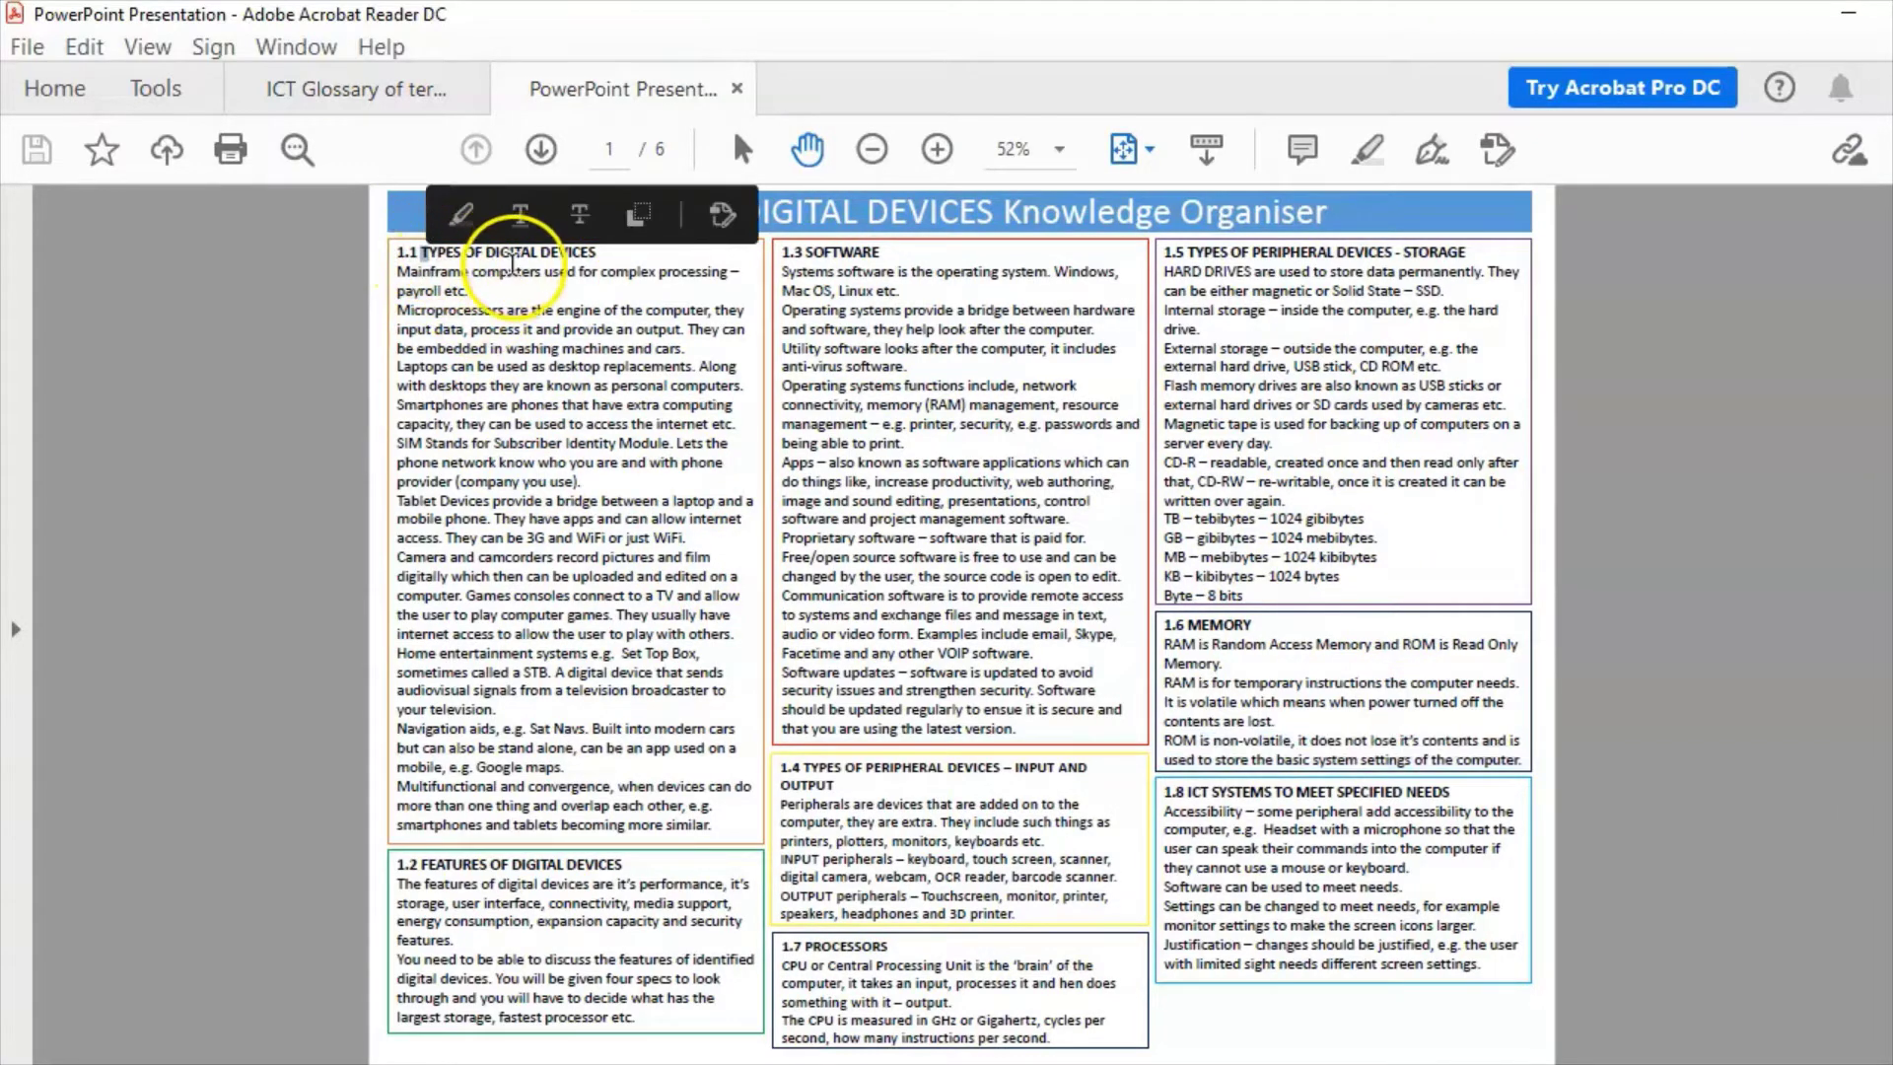
click(512, 261)
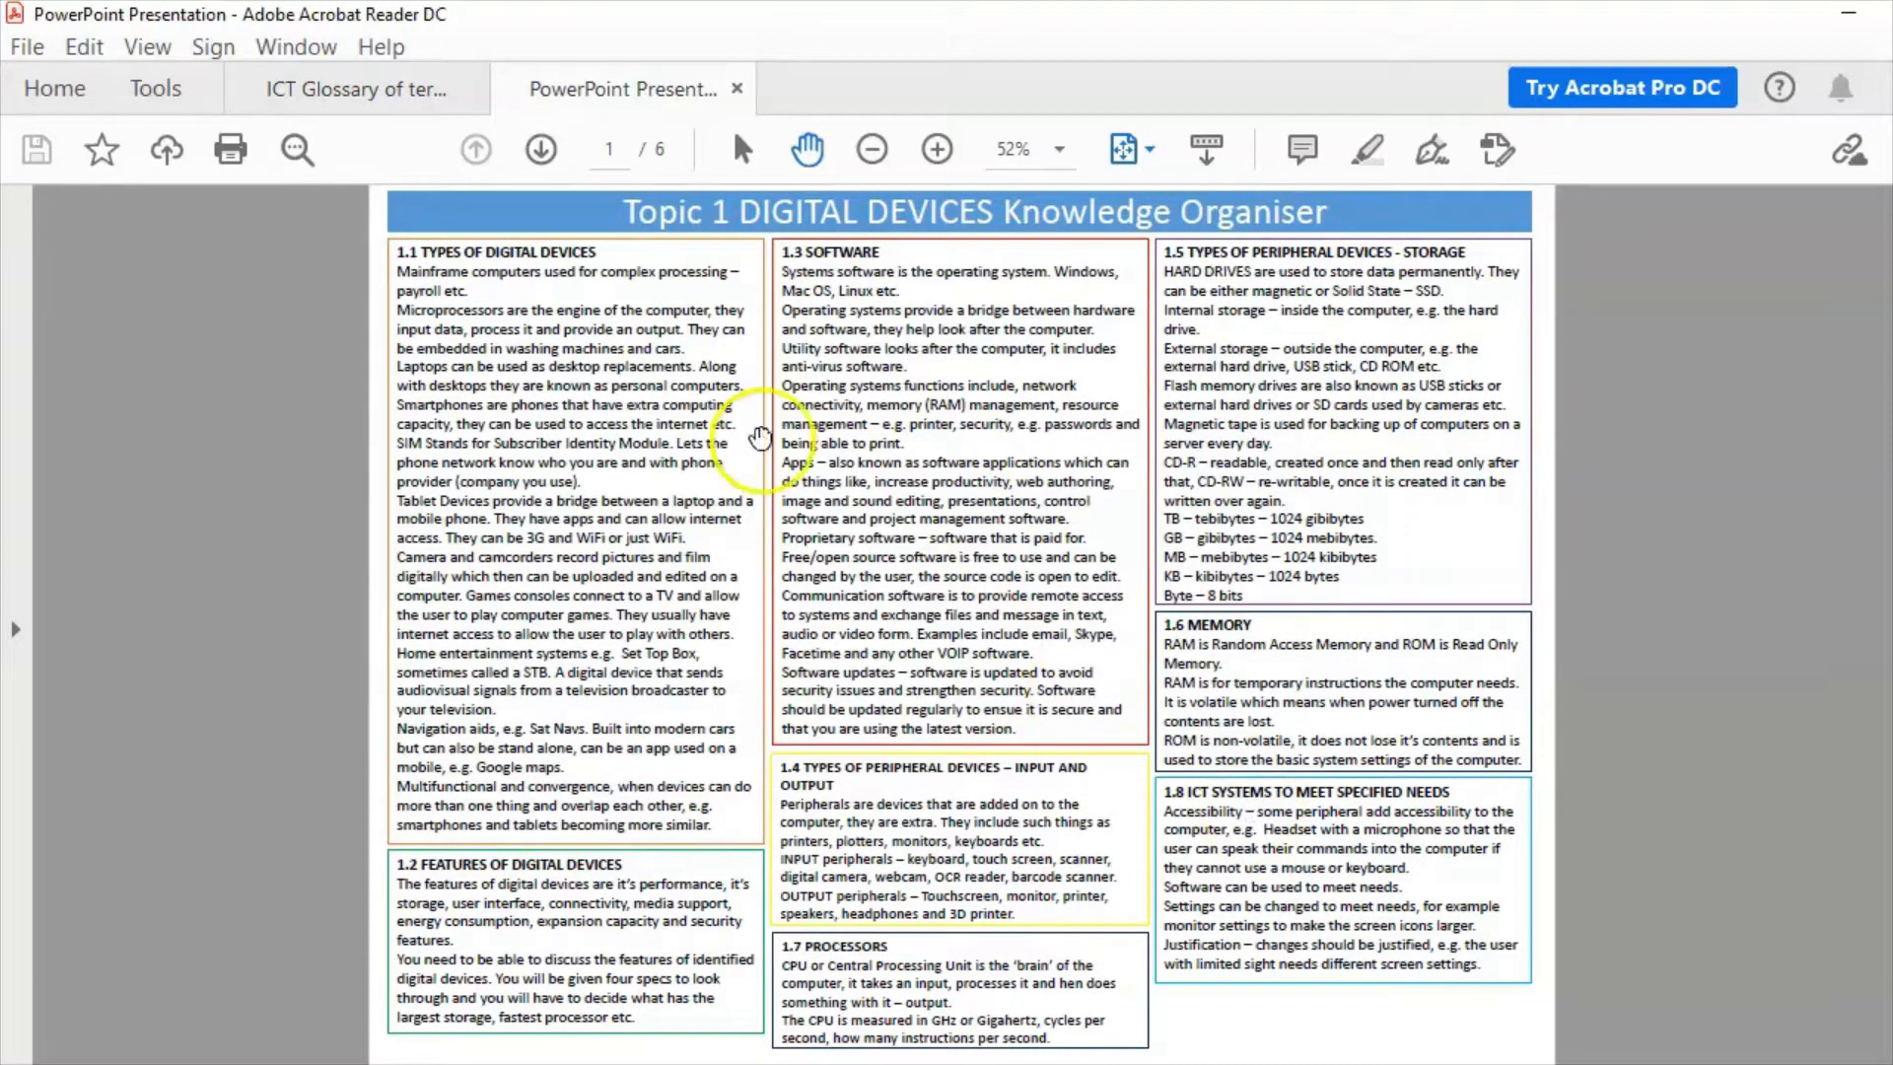
click(74, 1006)
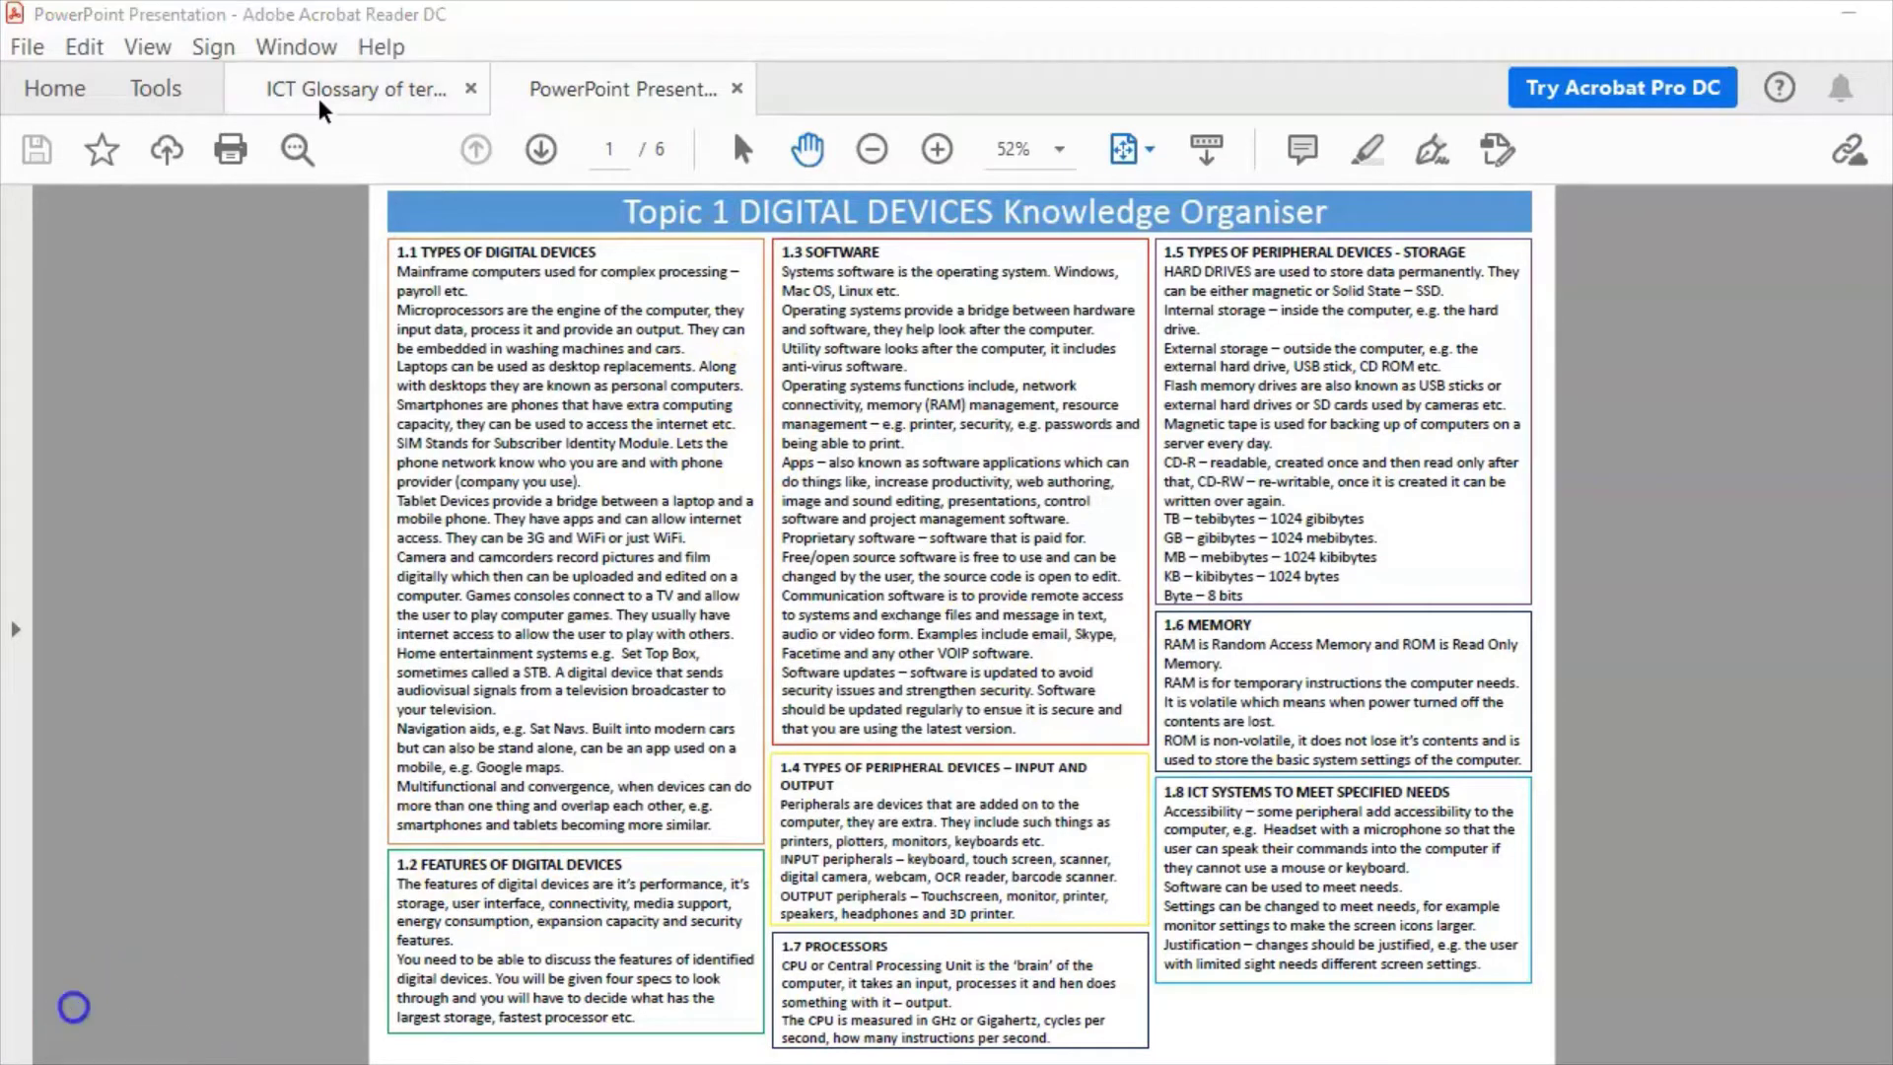
click(319, 102)
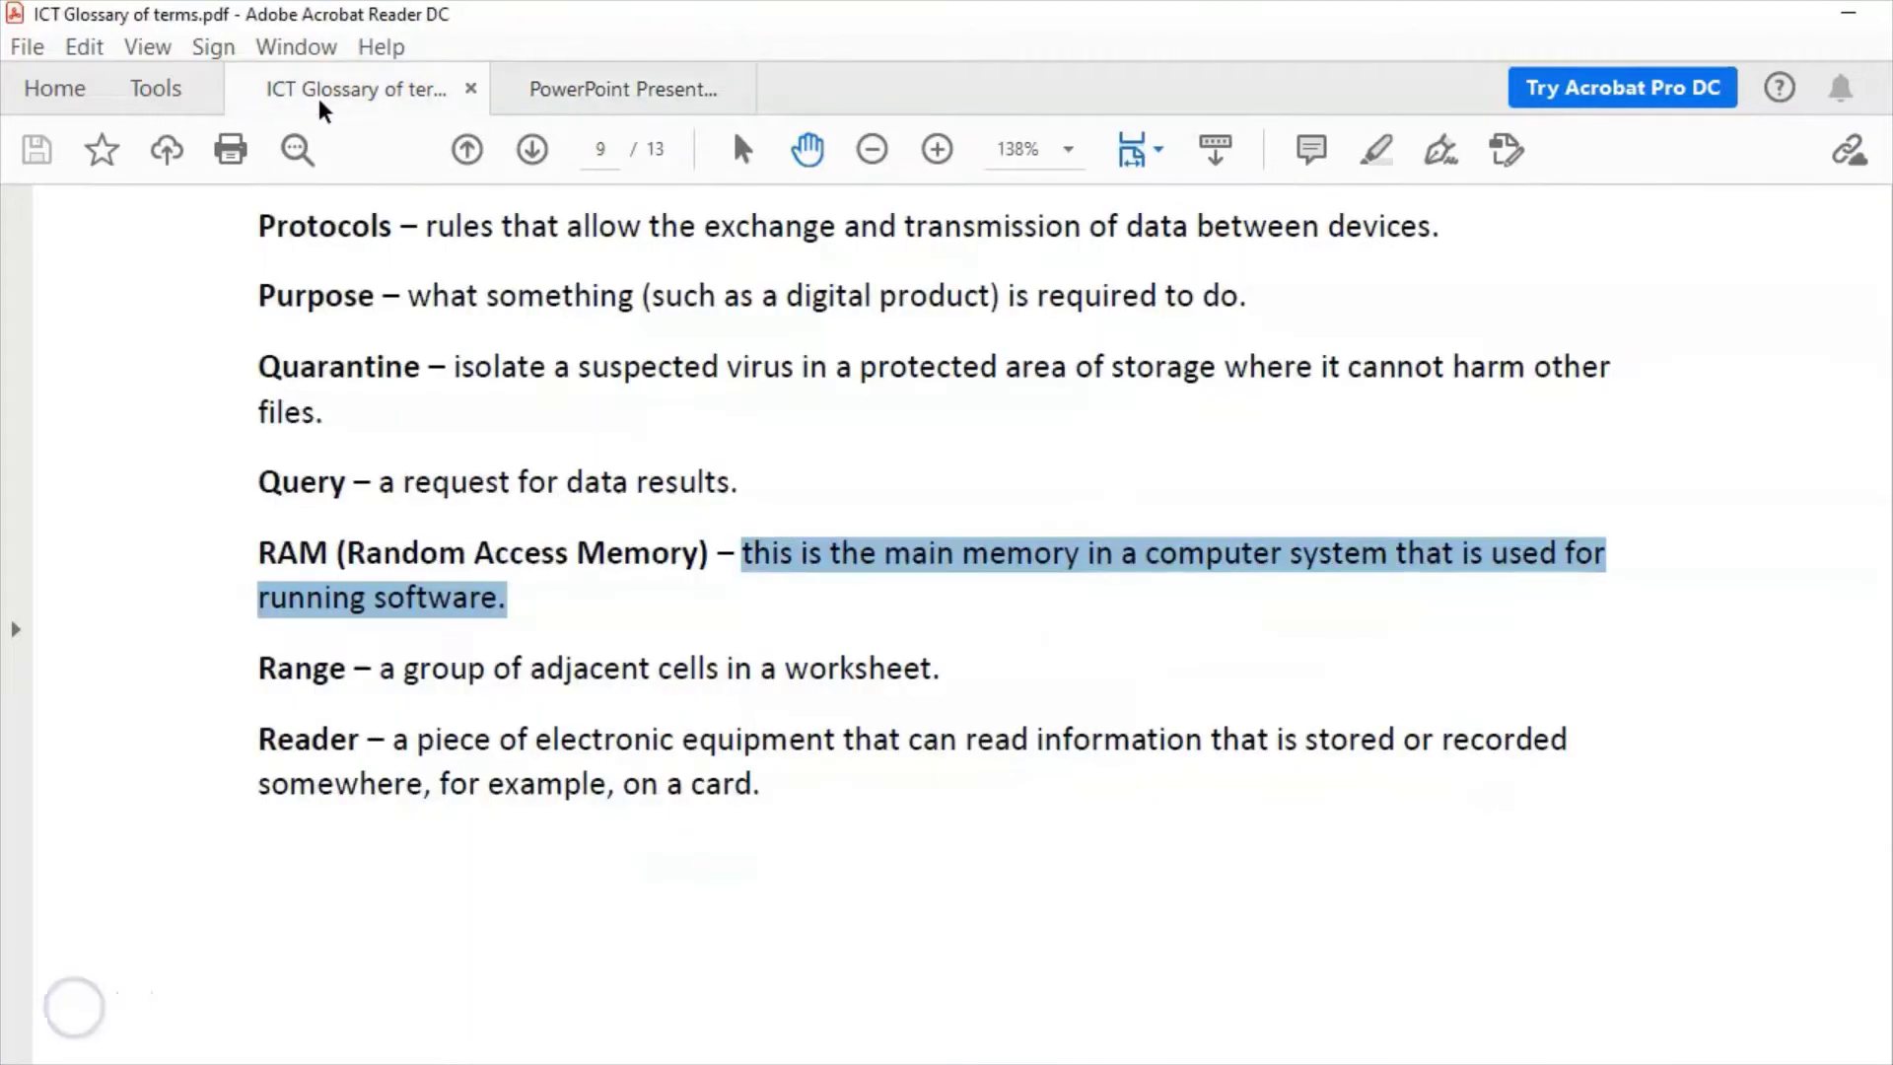
click(604, 604)
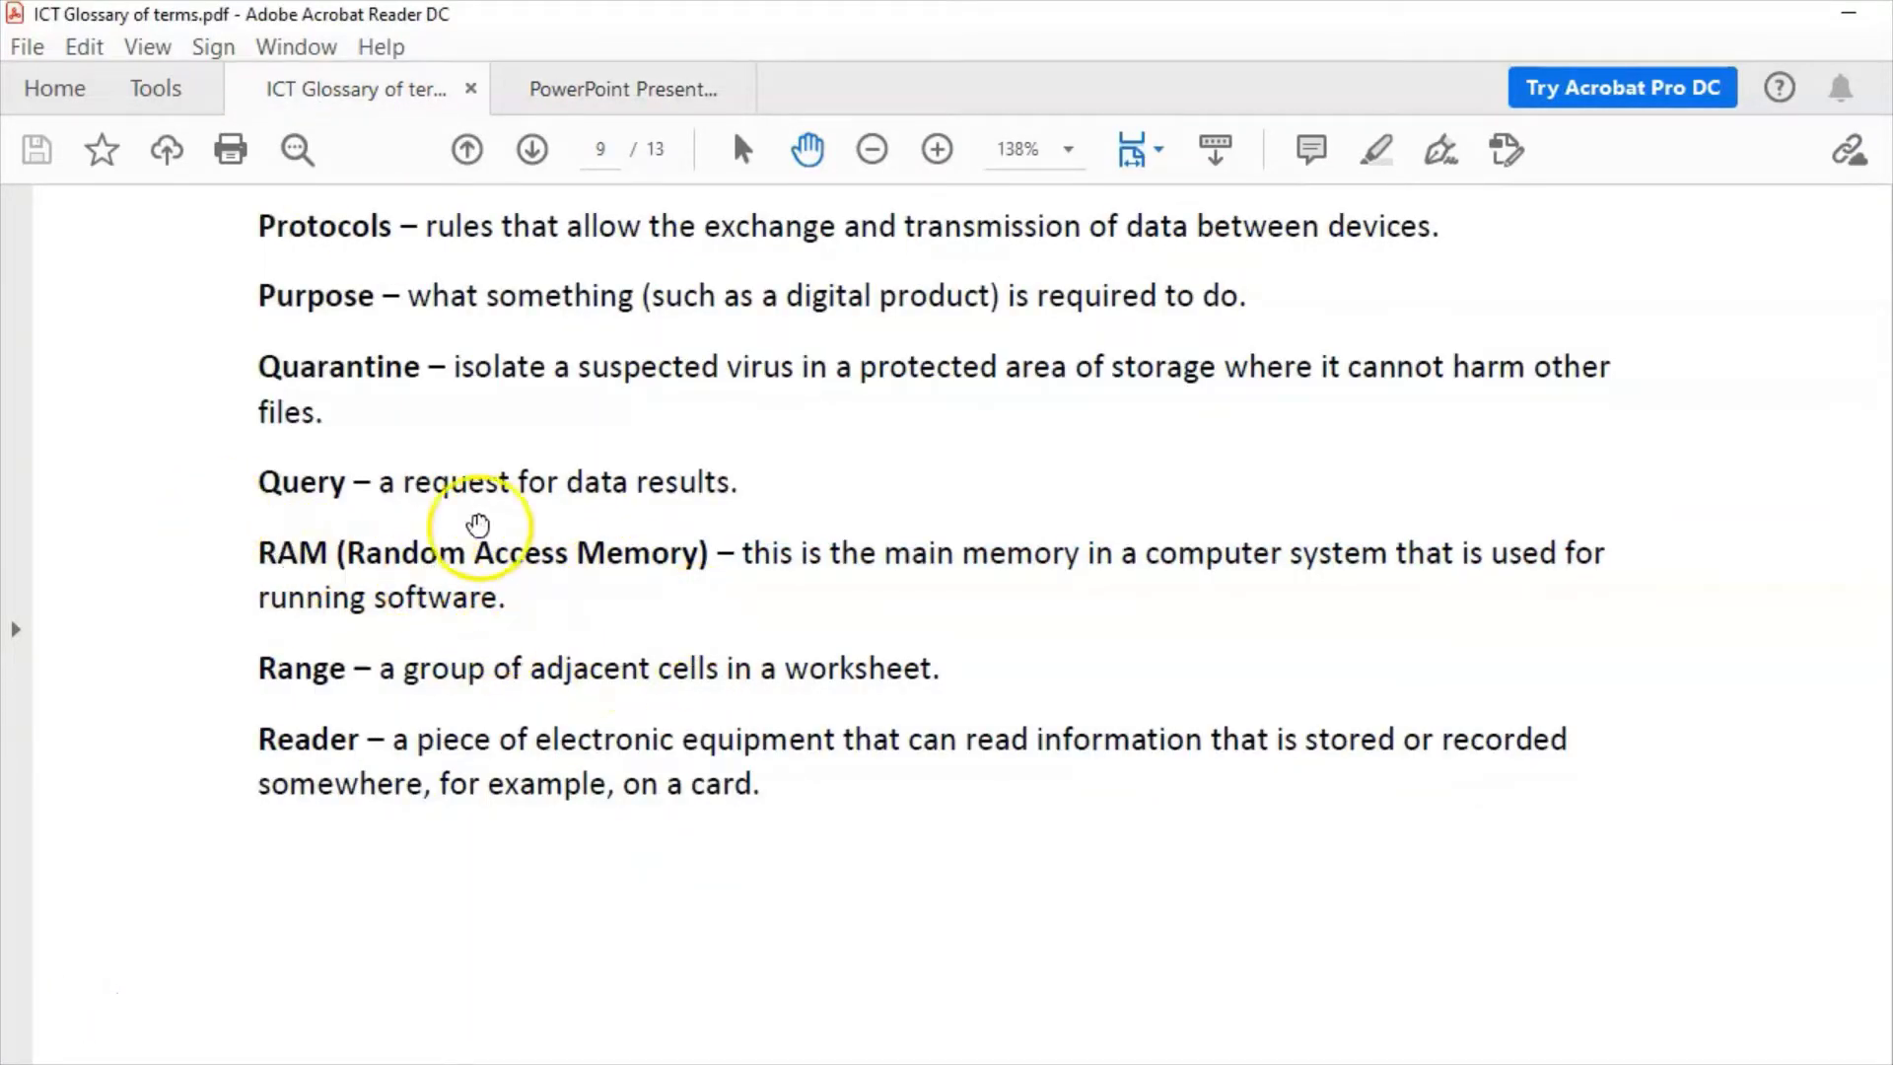
click(1849, 13)
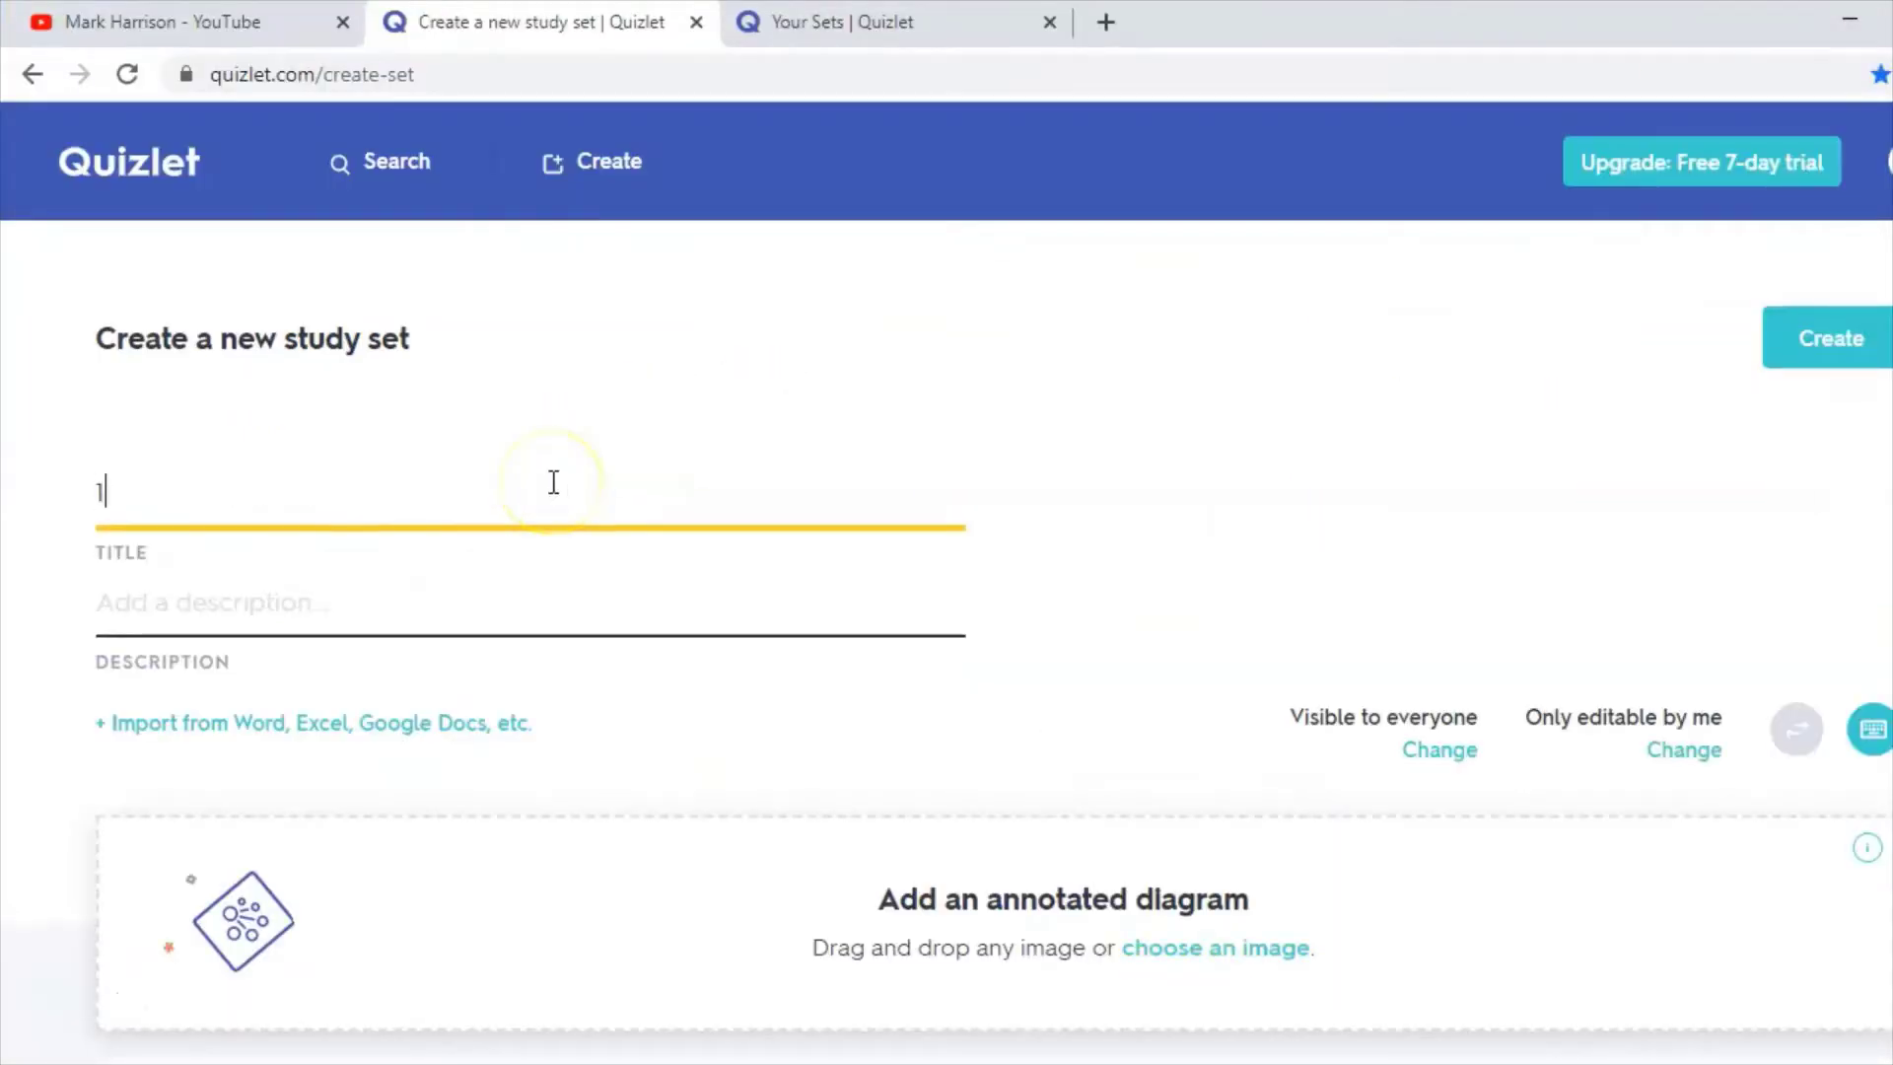
Step: Title the new Quizlet study set "1.6 Memory"
text(1.6 Memory)
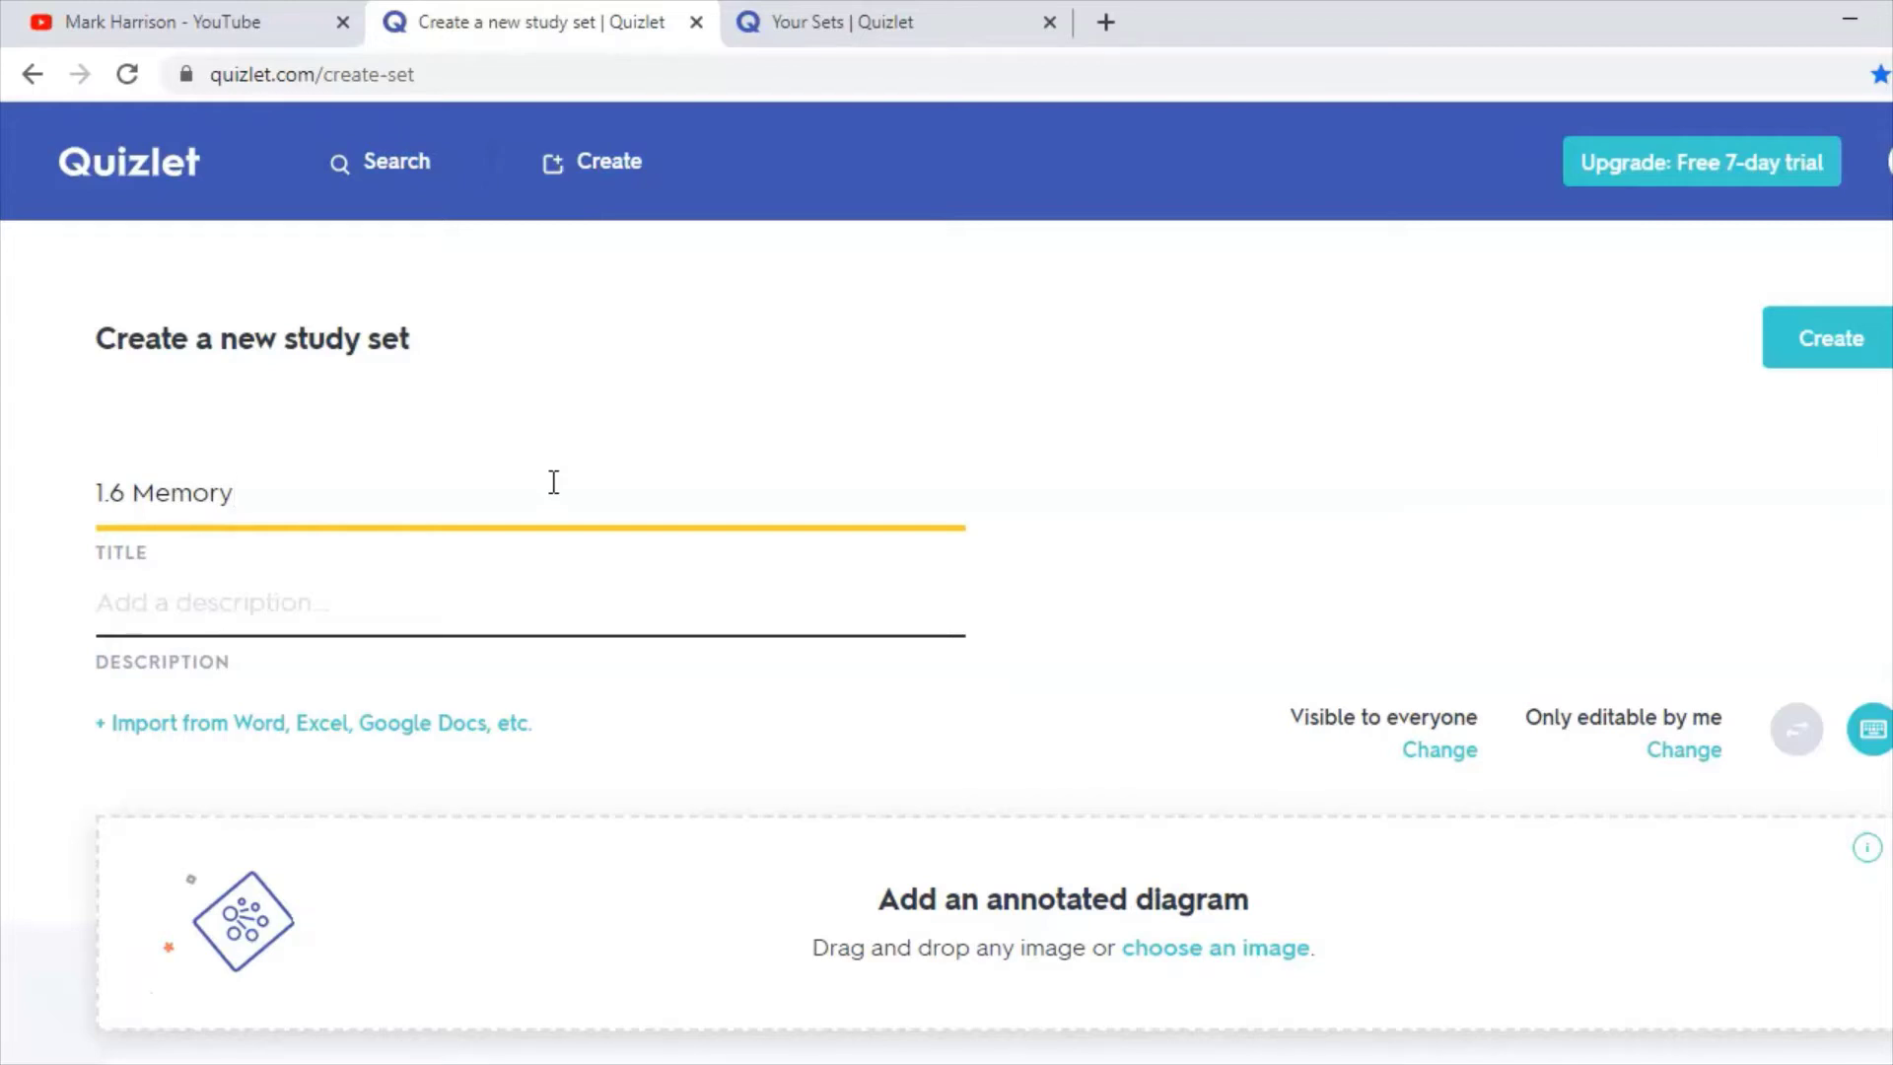
click(76, 1002)
click(262, 508)
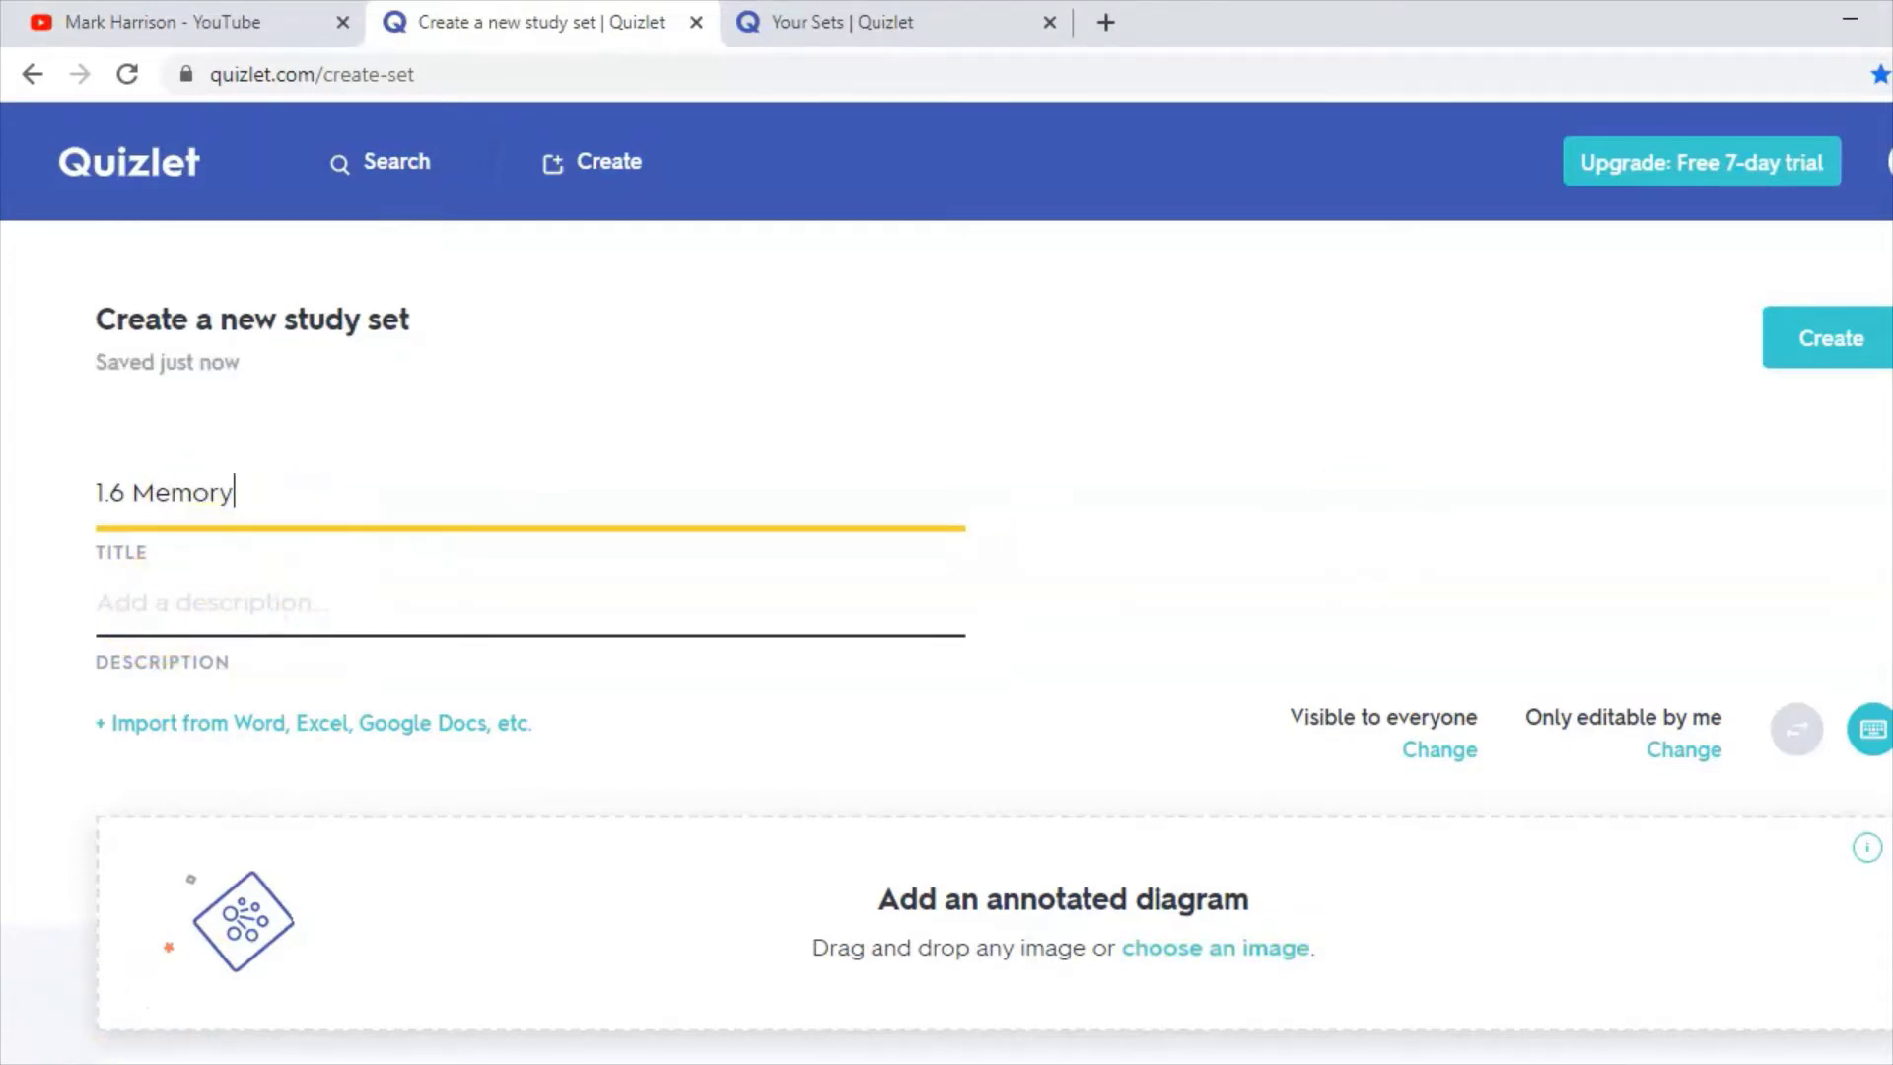
Step: Enter RAM as the term on the first card of the study set
scroll(947, 592, down, 7)
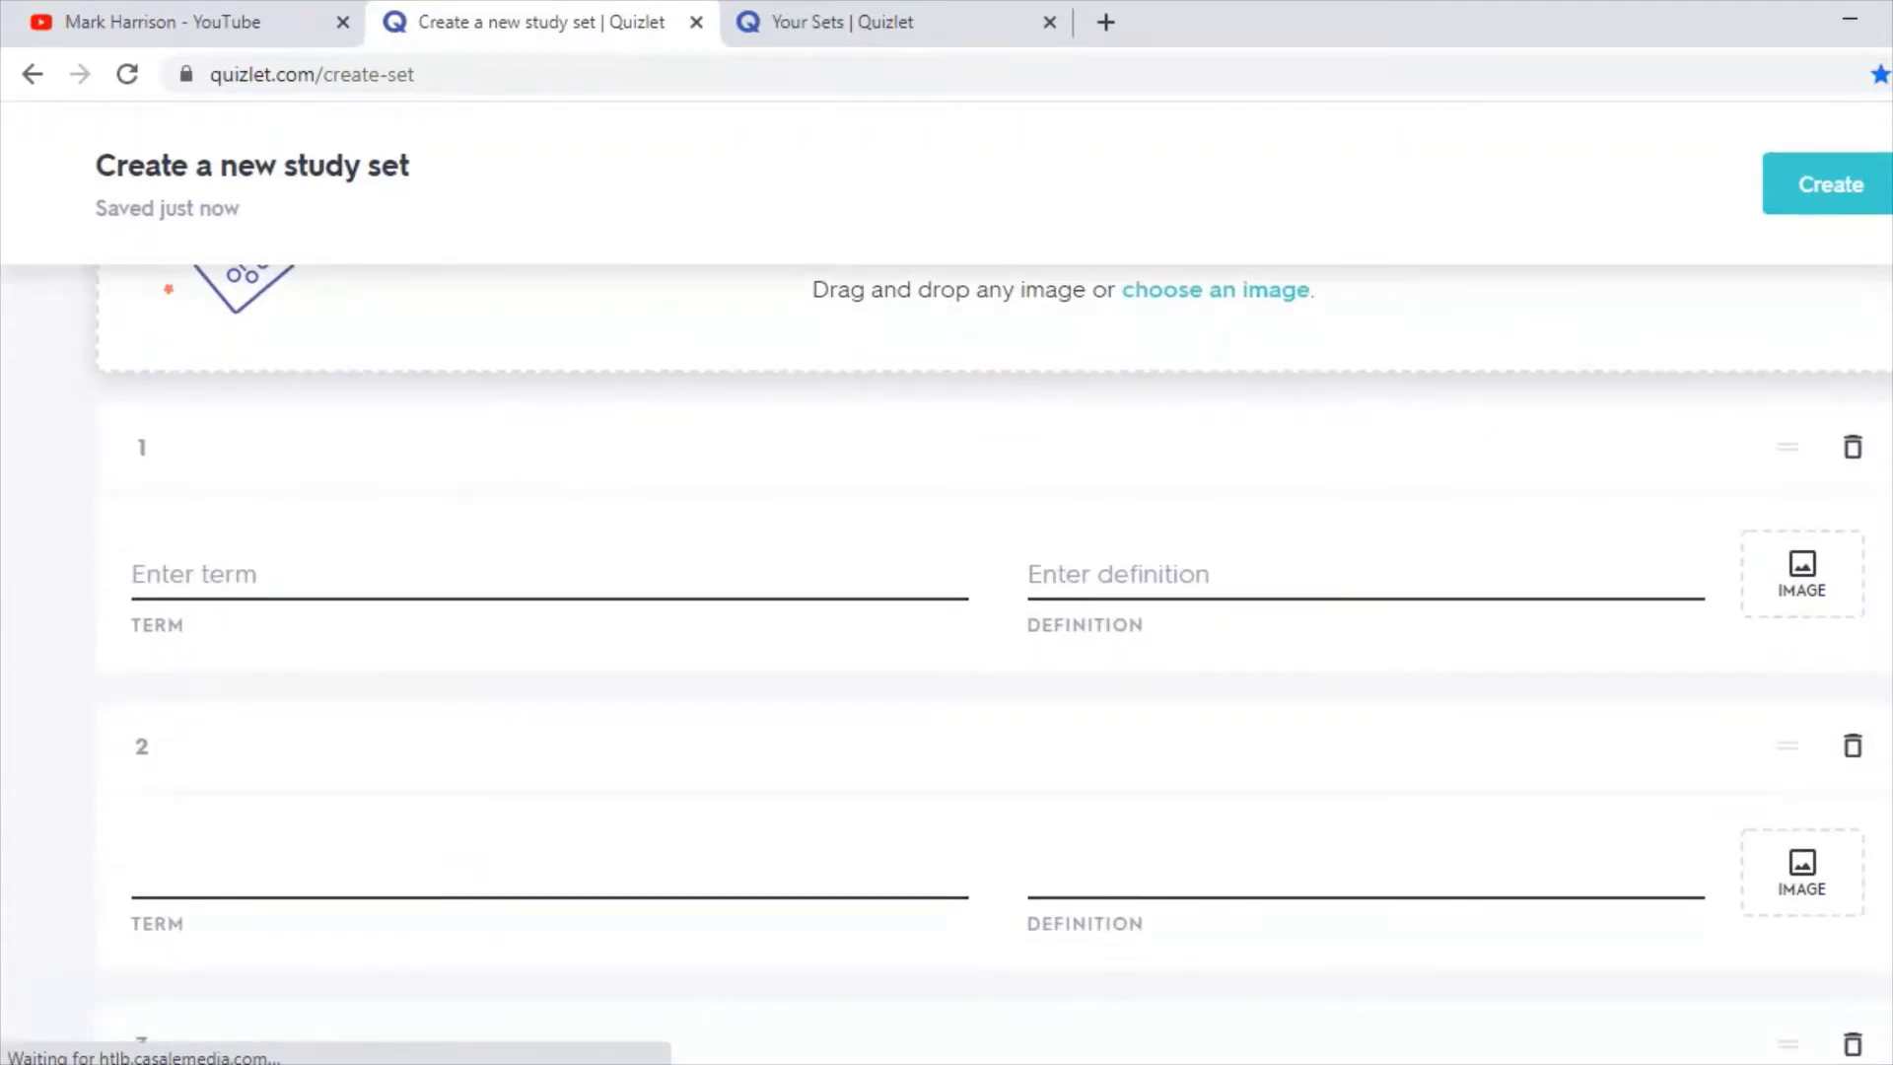
click(285, 573)
text(R)
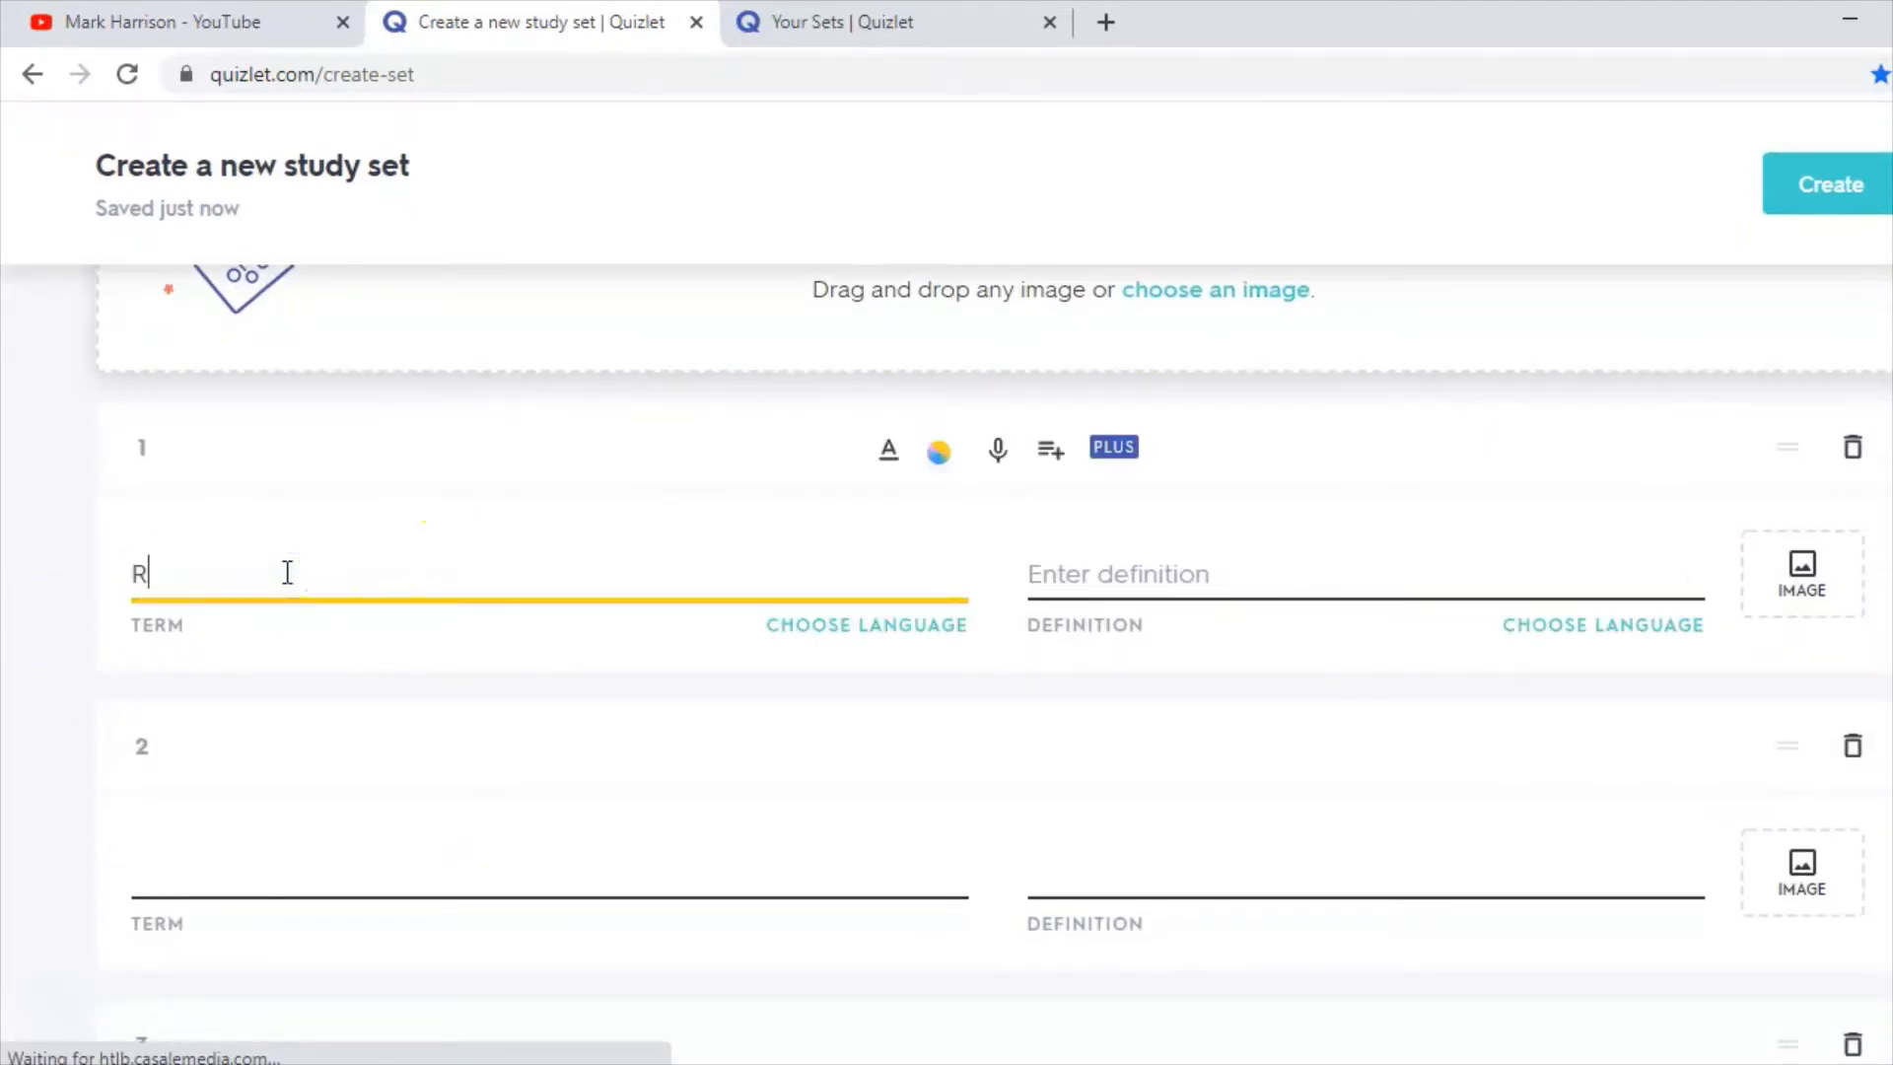
text(AM)
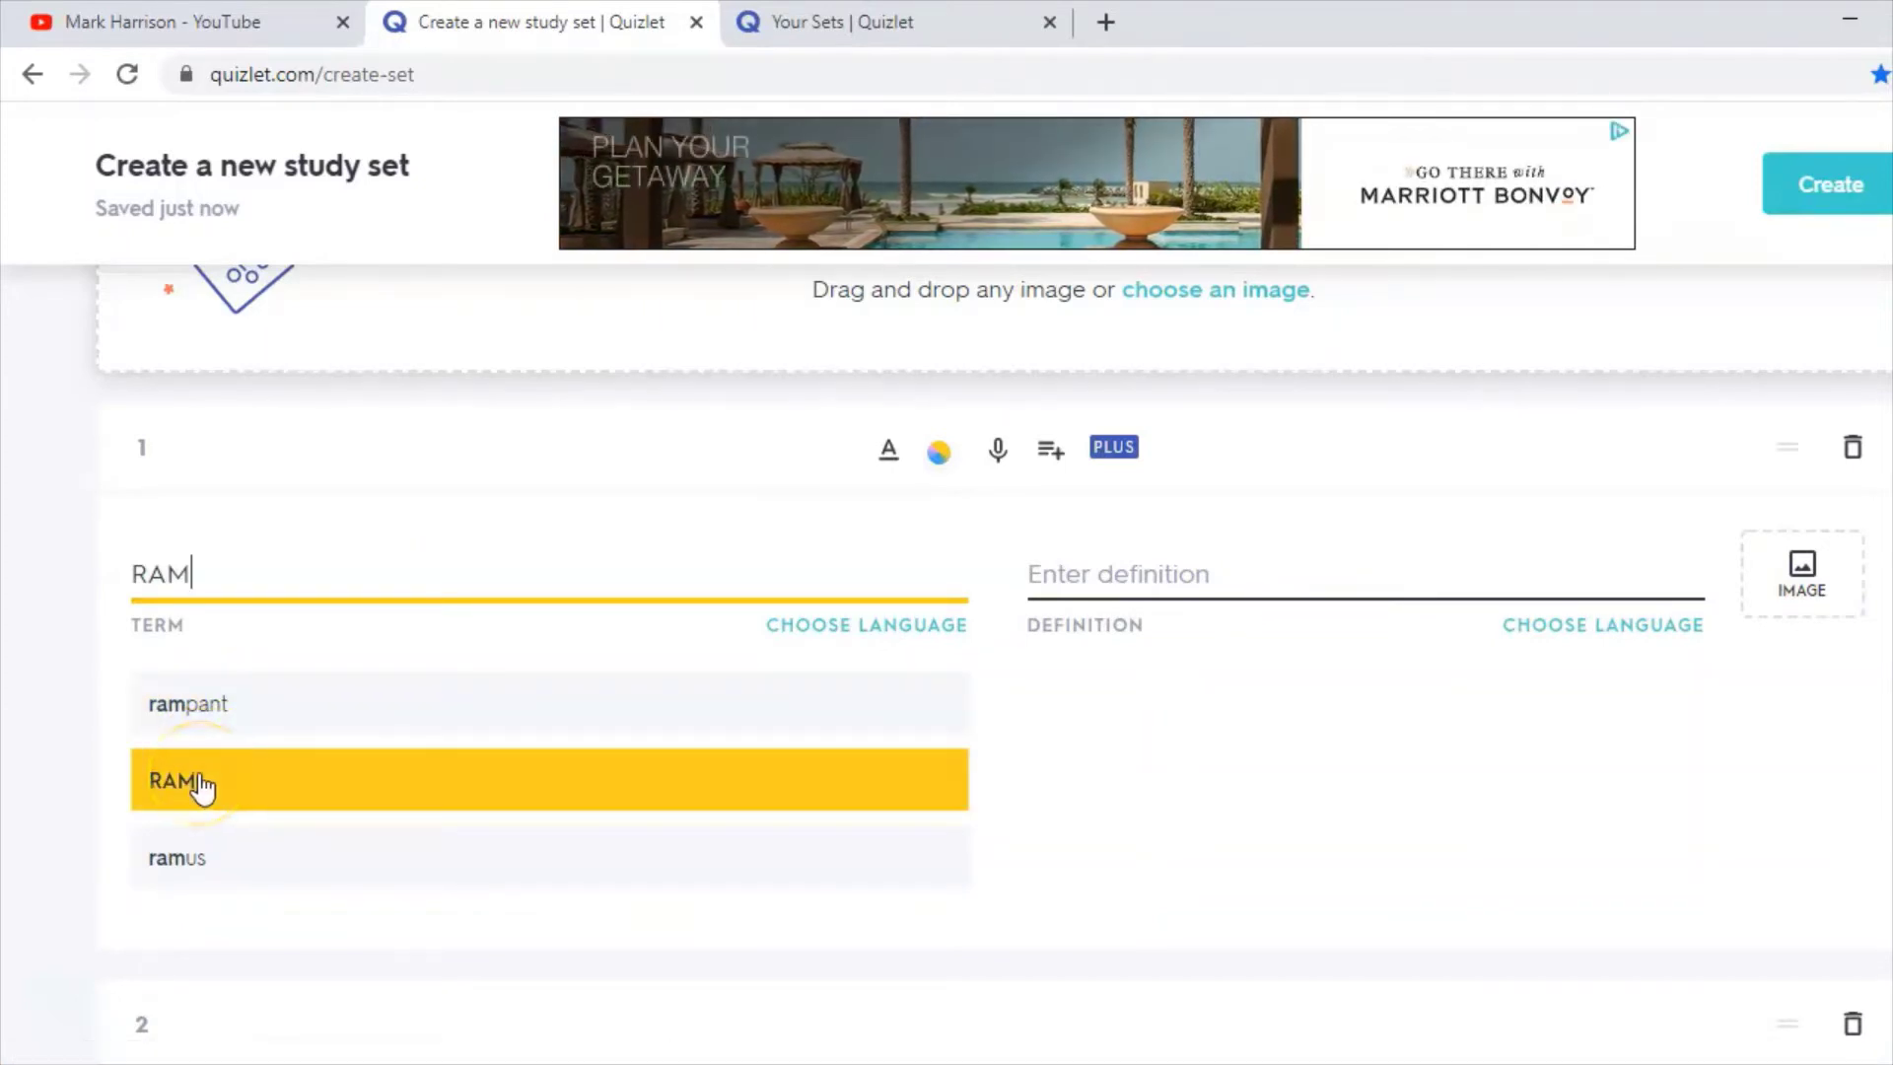
click(237, 584)
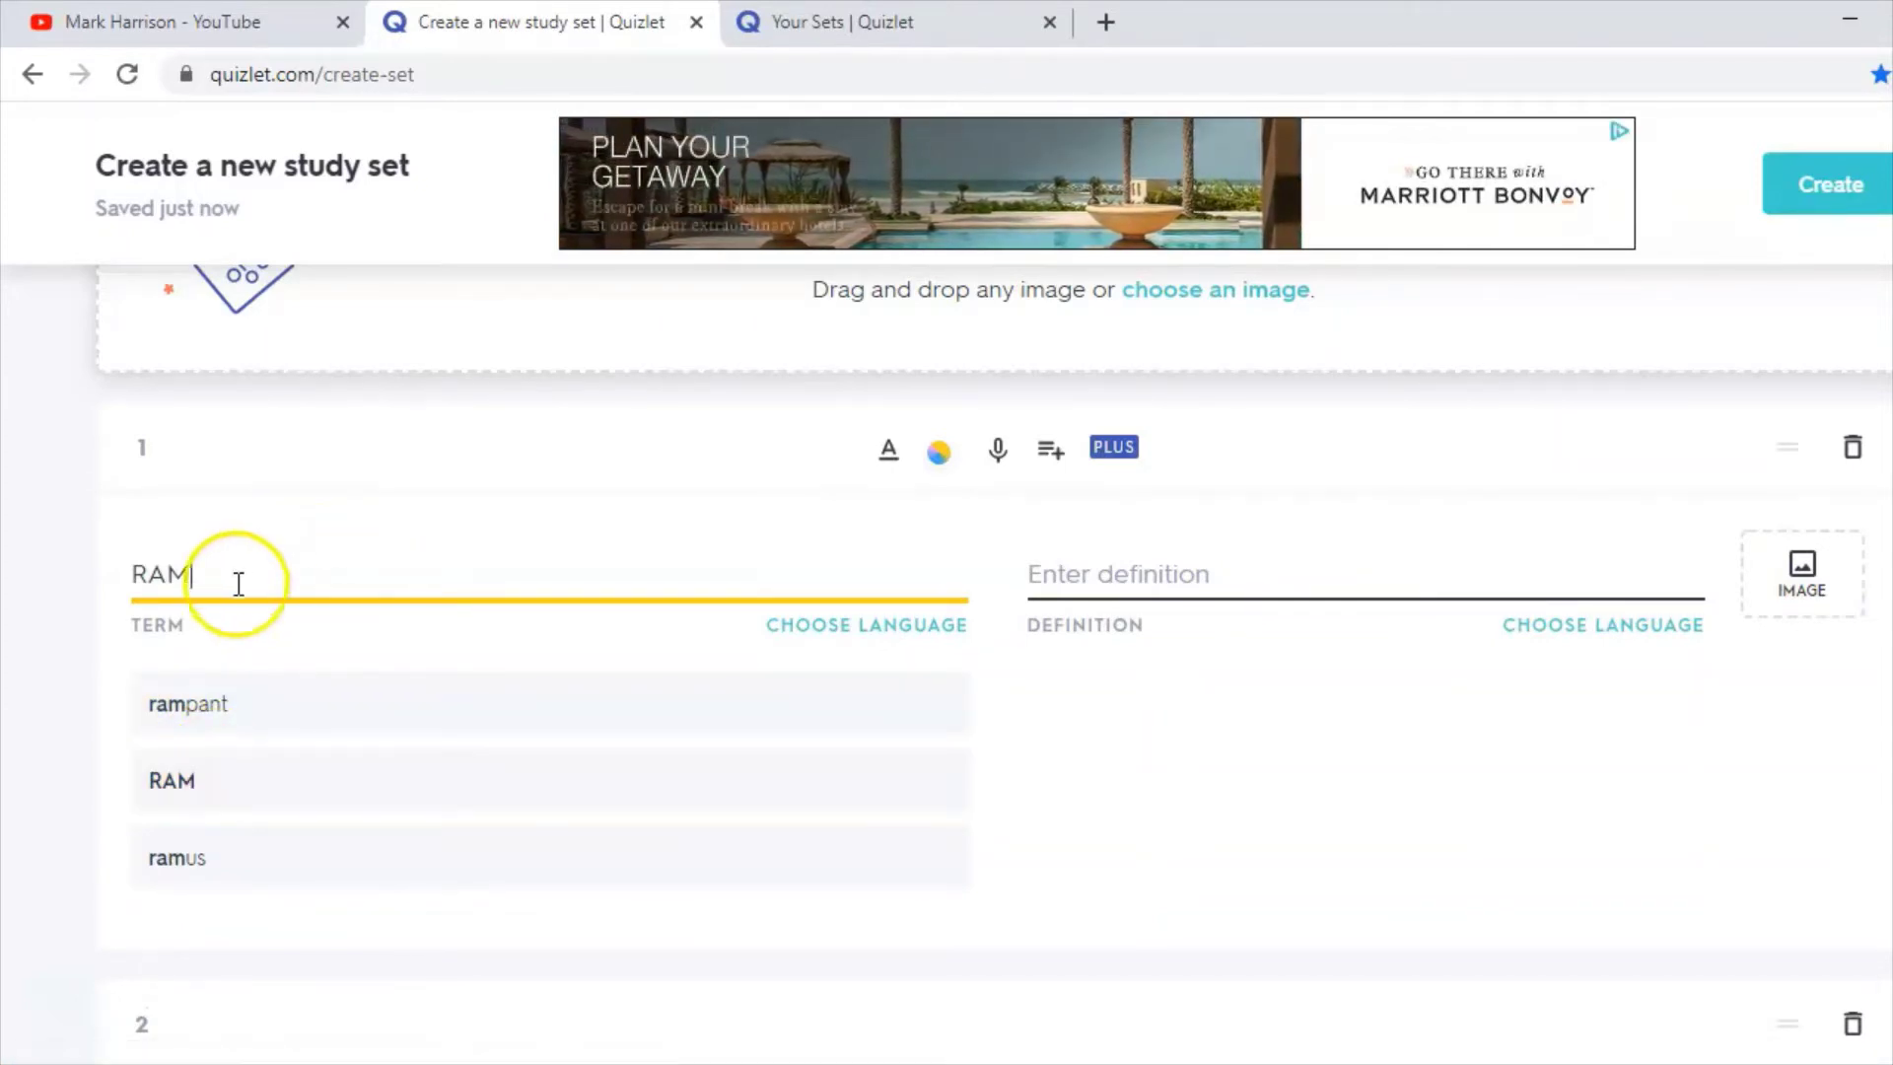
Step: Switch to the ICT glossary PDF in Acrobat Reader and copy the definition of RAM without its term
click(1177, 565)
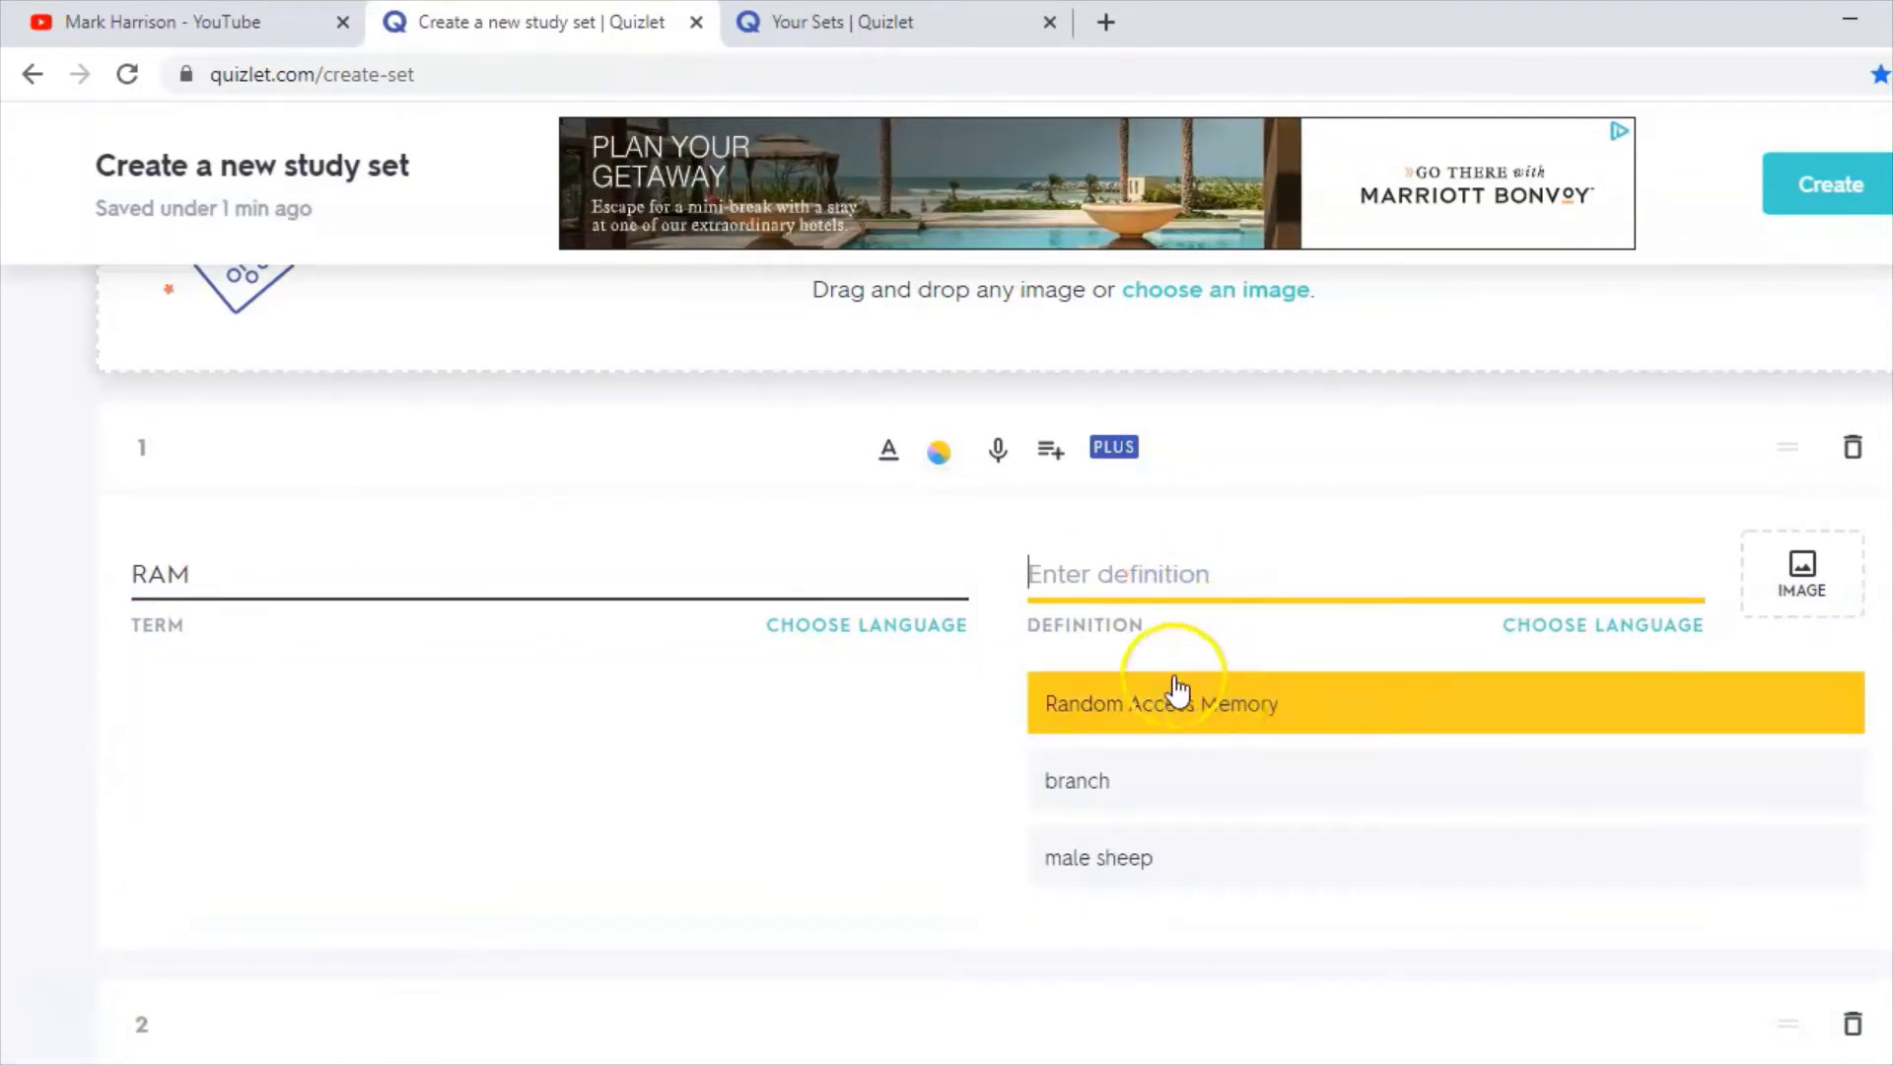
click(906, 1064)
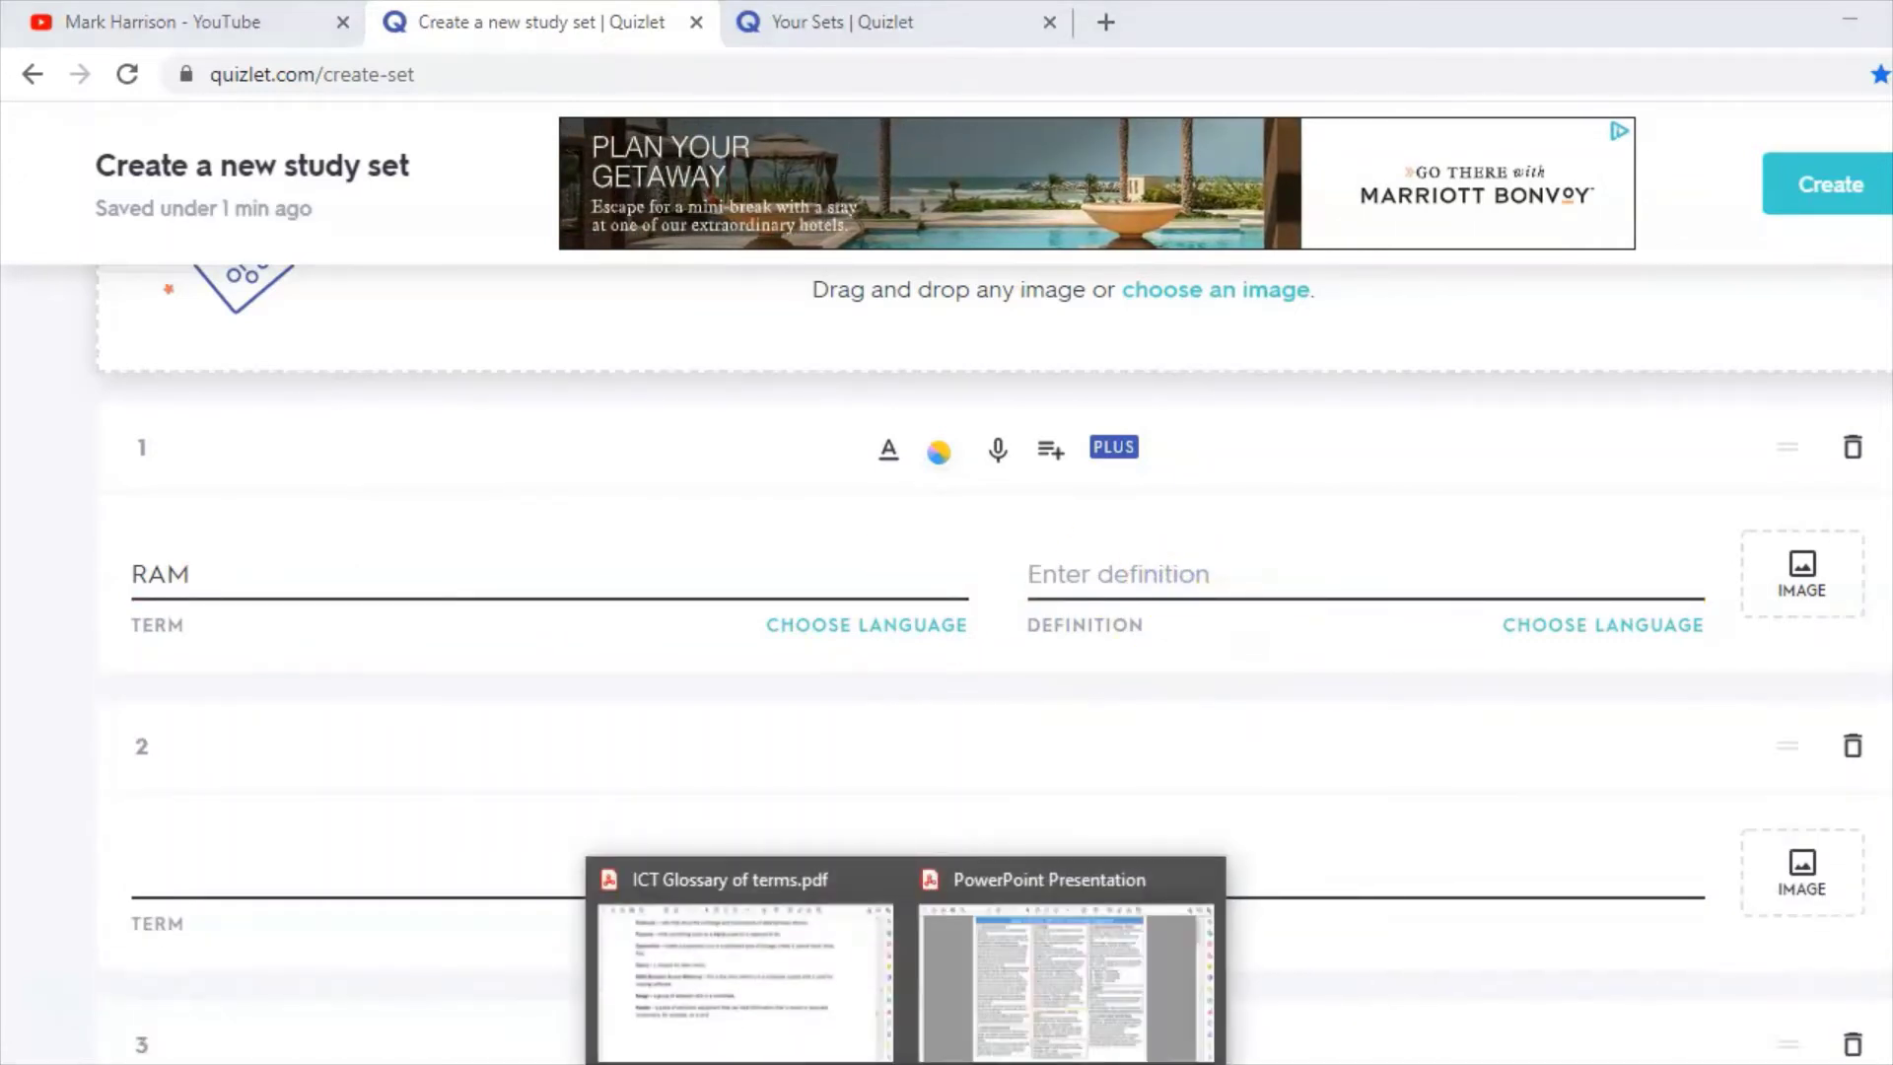
click(813, 968)
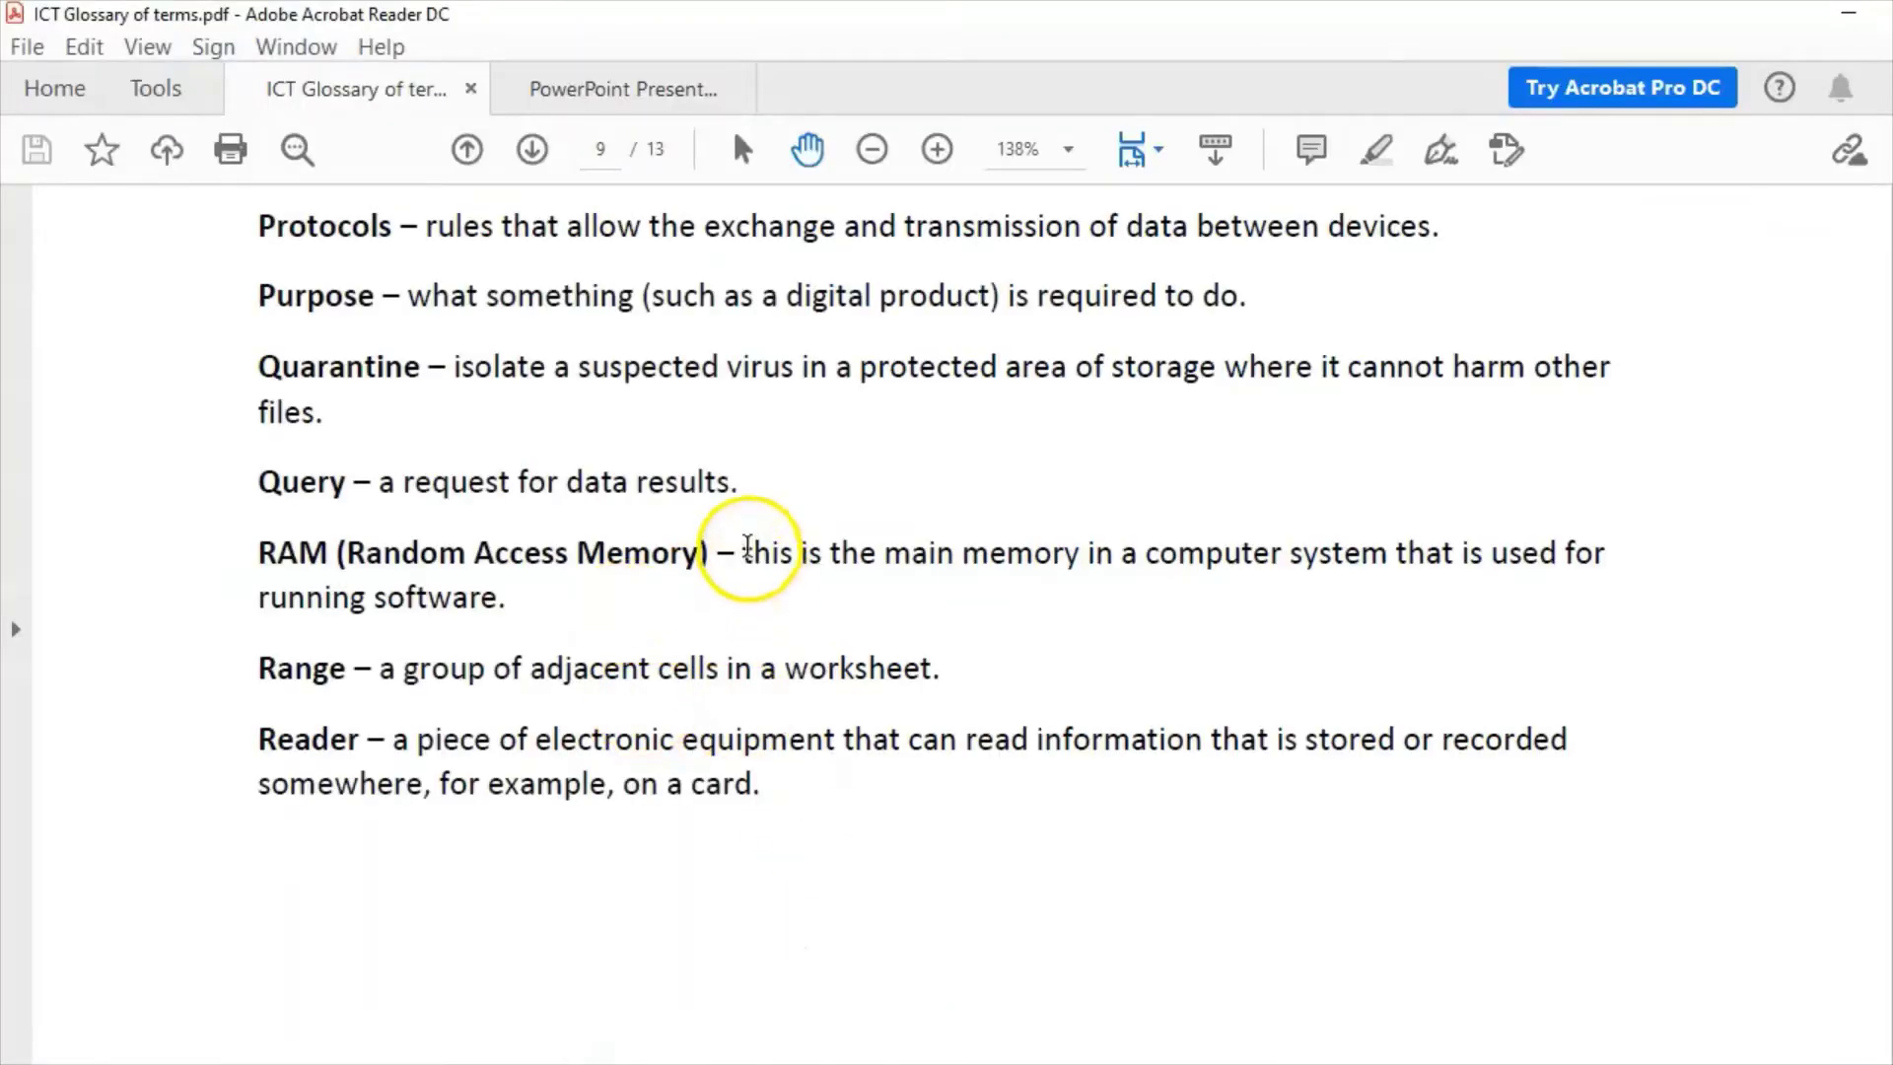
drag(745, 550, 527, 605)
key(ctrl+c)
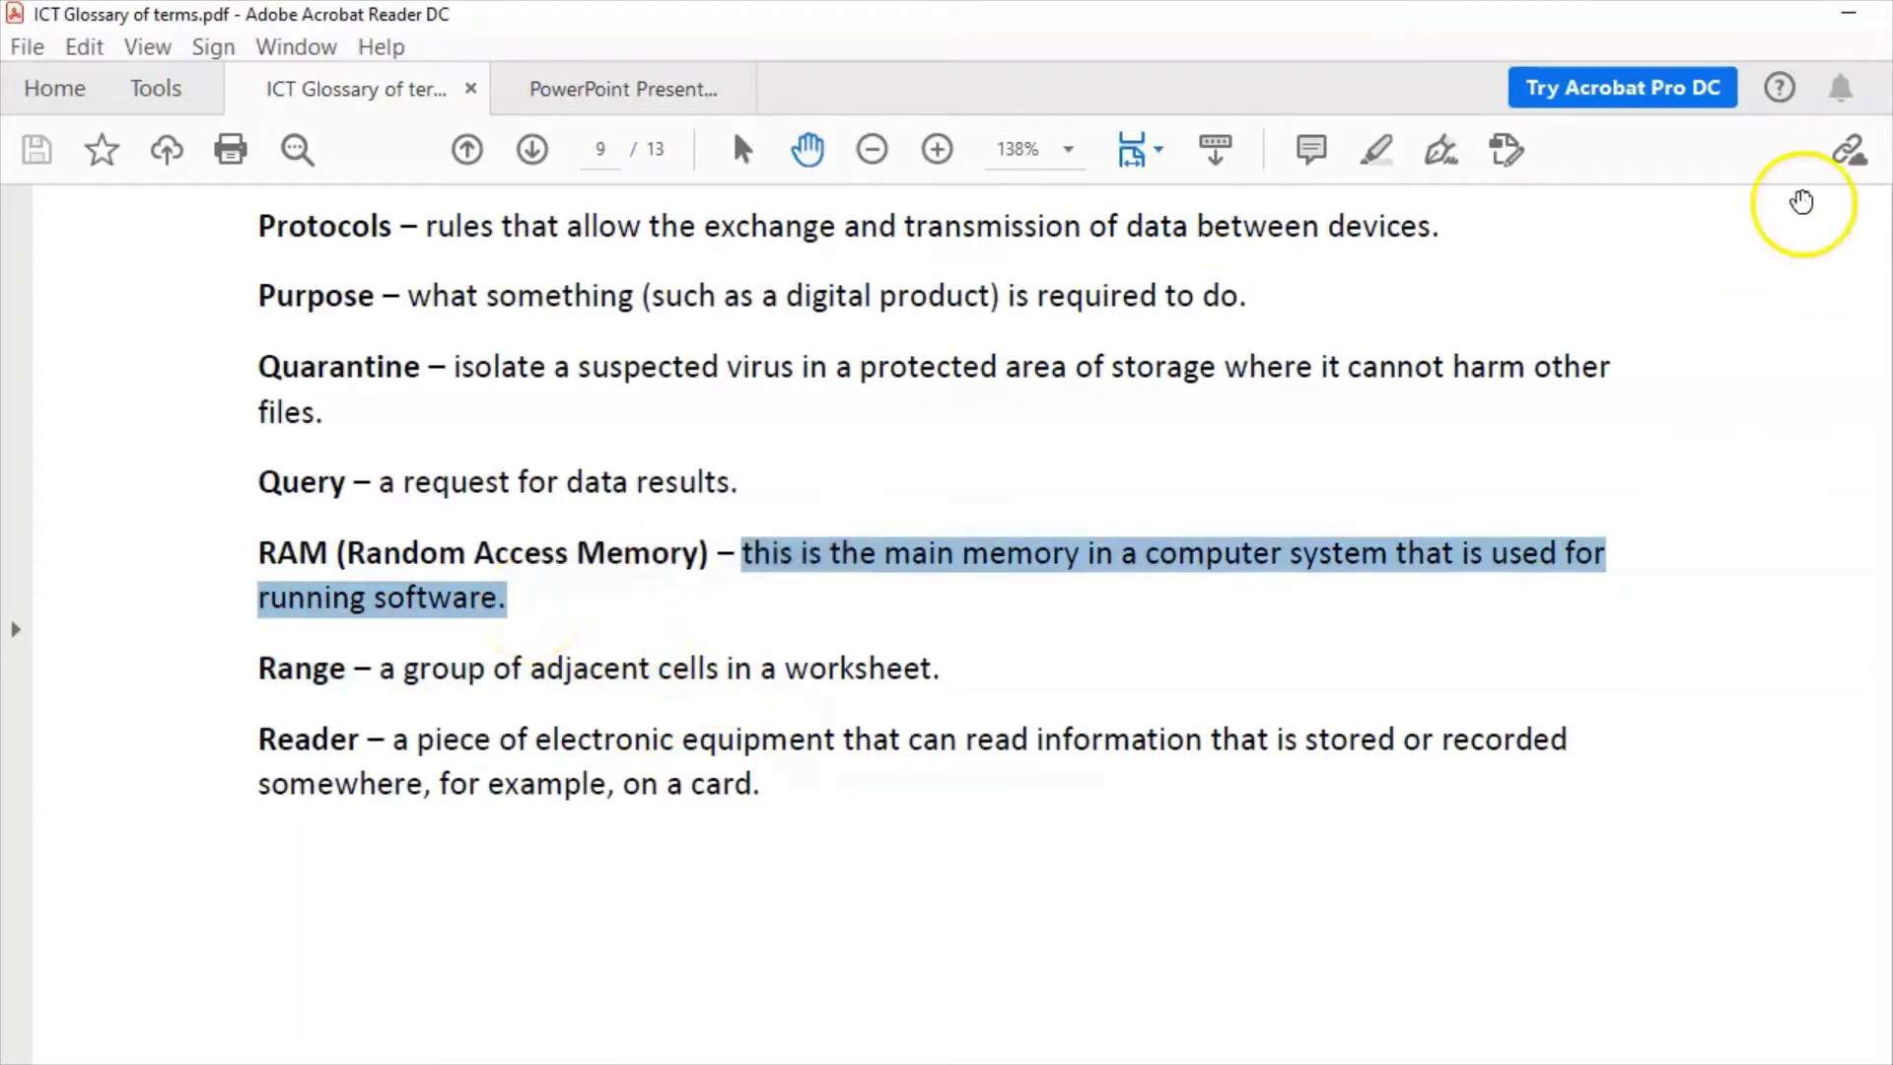
Step: Return to Quizlet, paste the copied text as RAM's definition and capitalise its first word to "This"
click(1850, 13)
click(1172, 599)
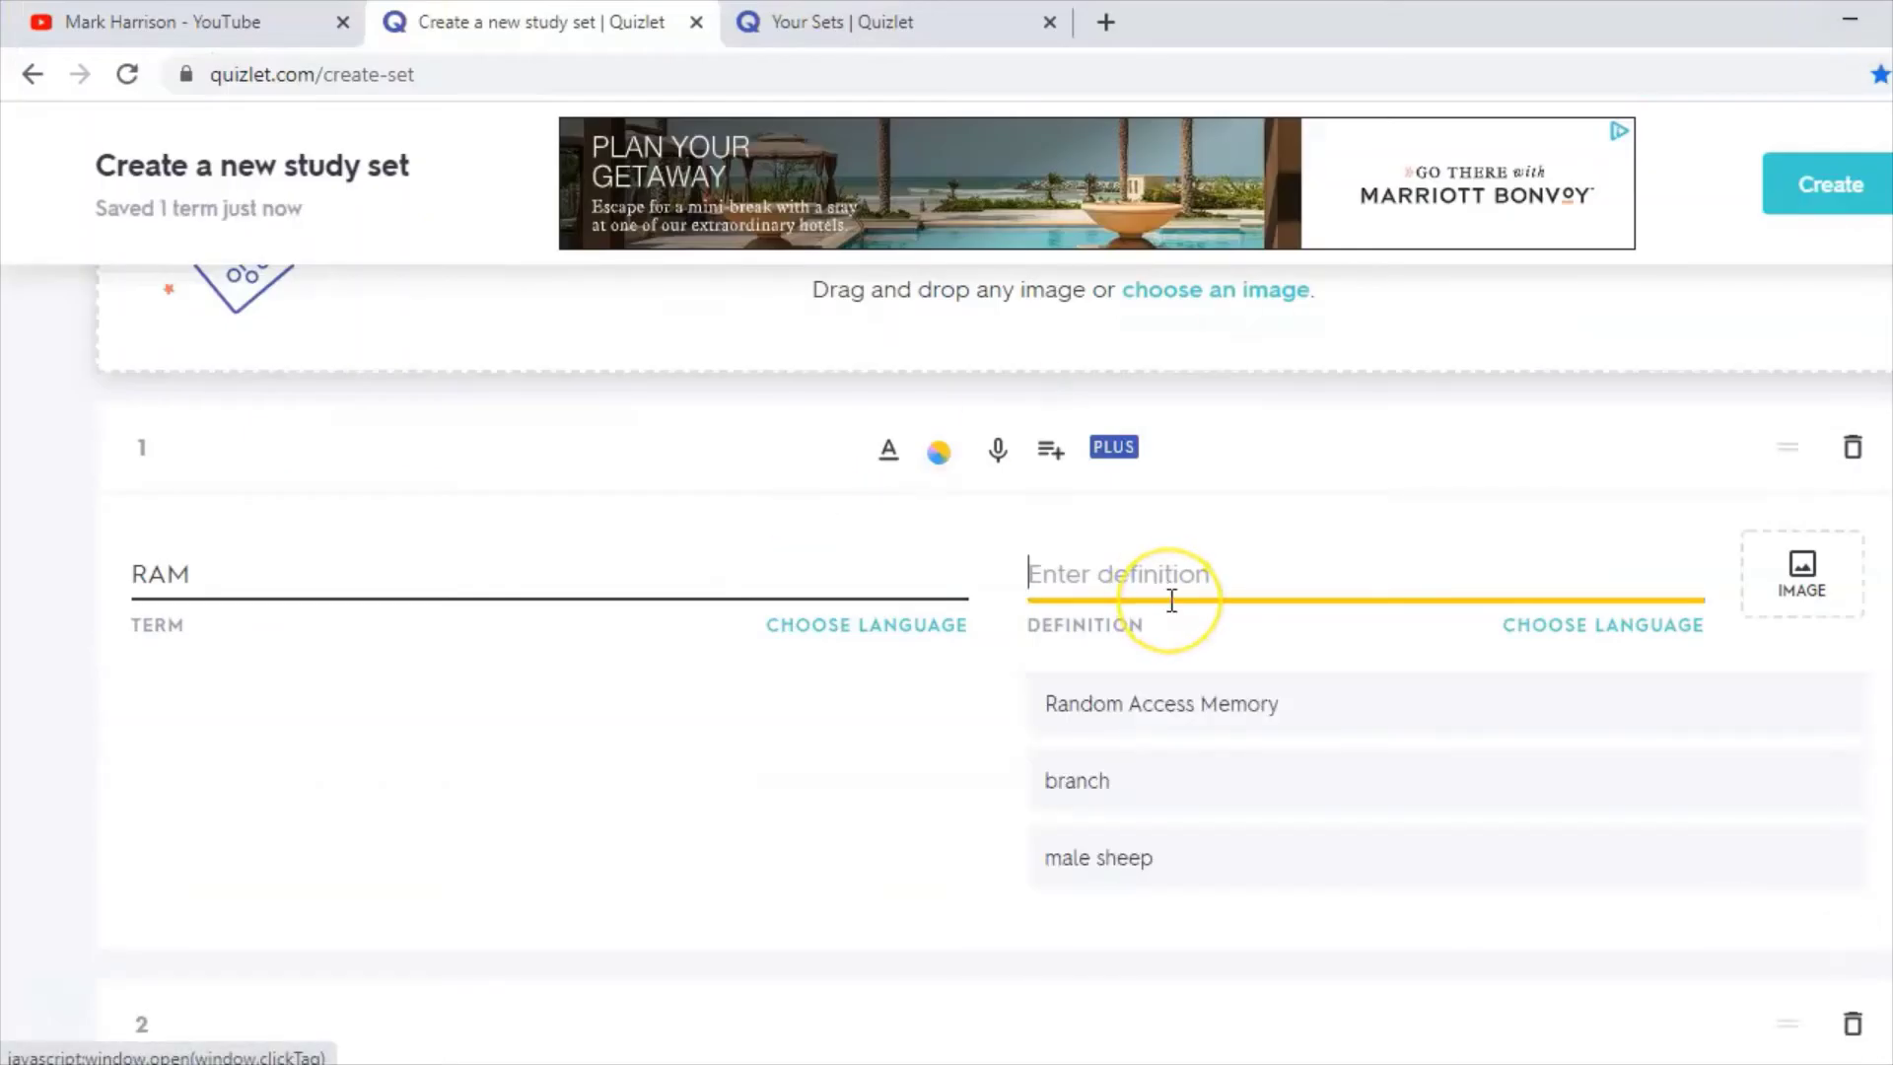
key(ctrl+v)
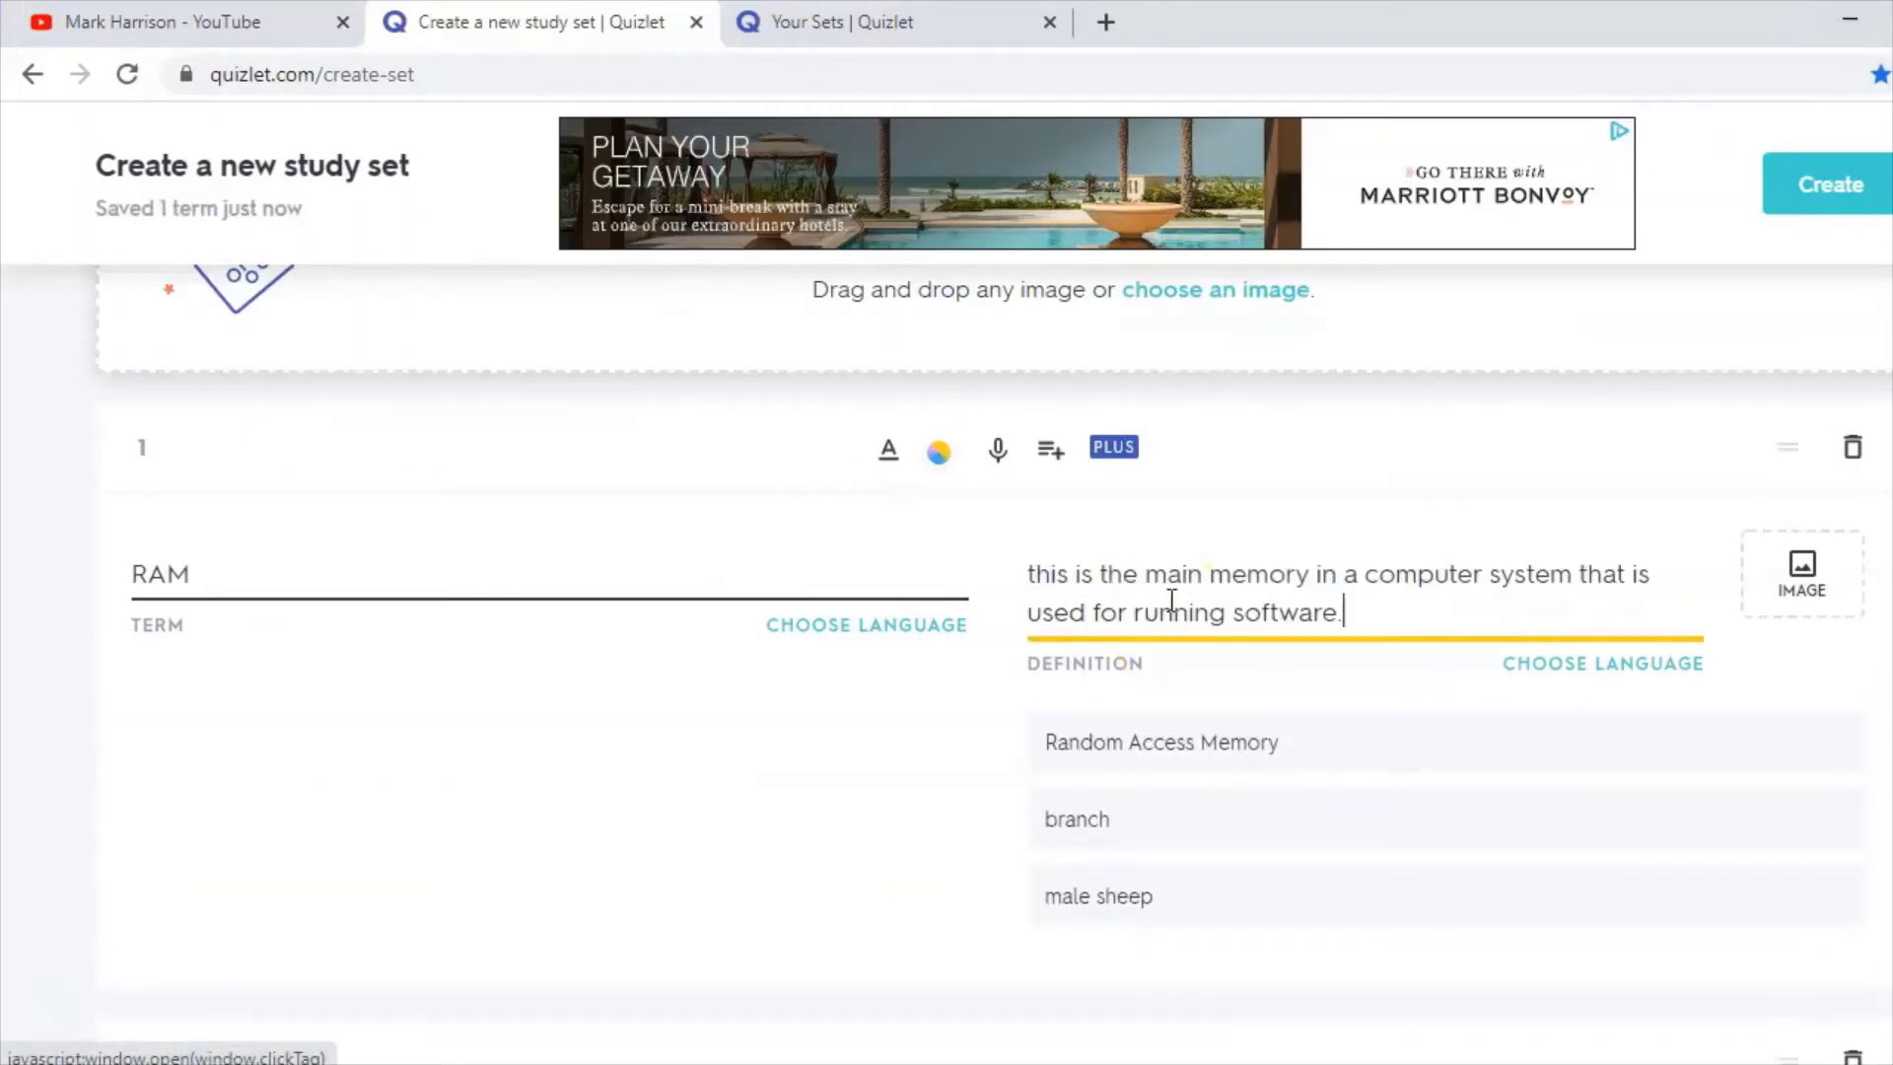
click(1037, 583)
key(BackSpace)
text(T)
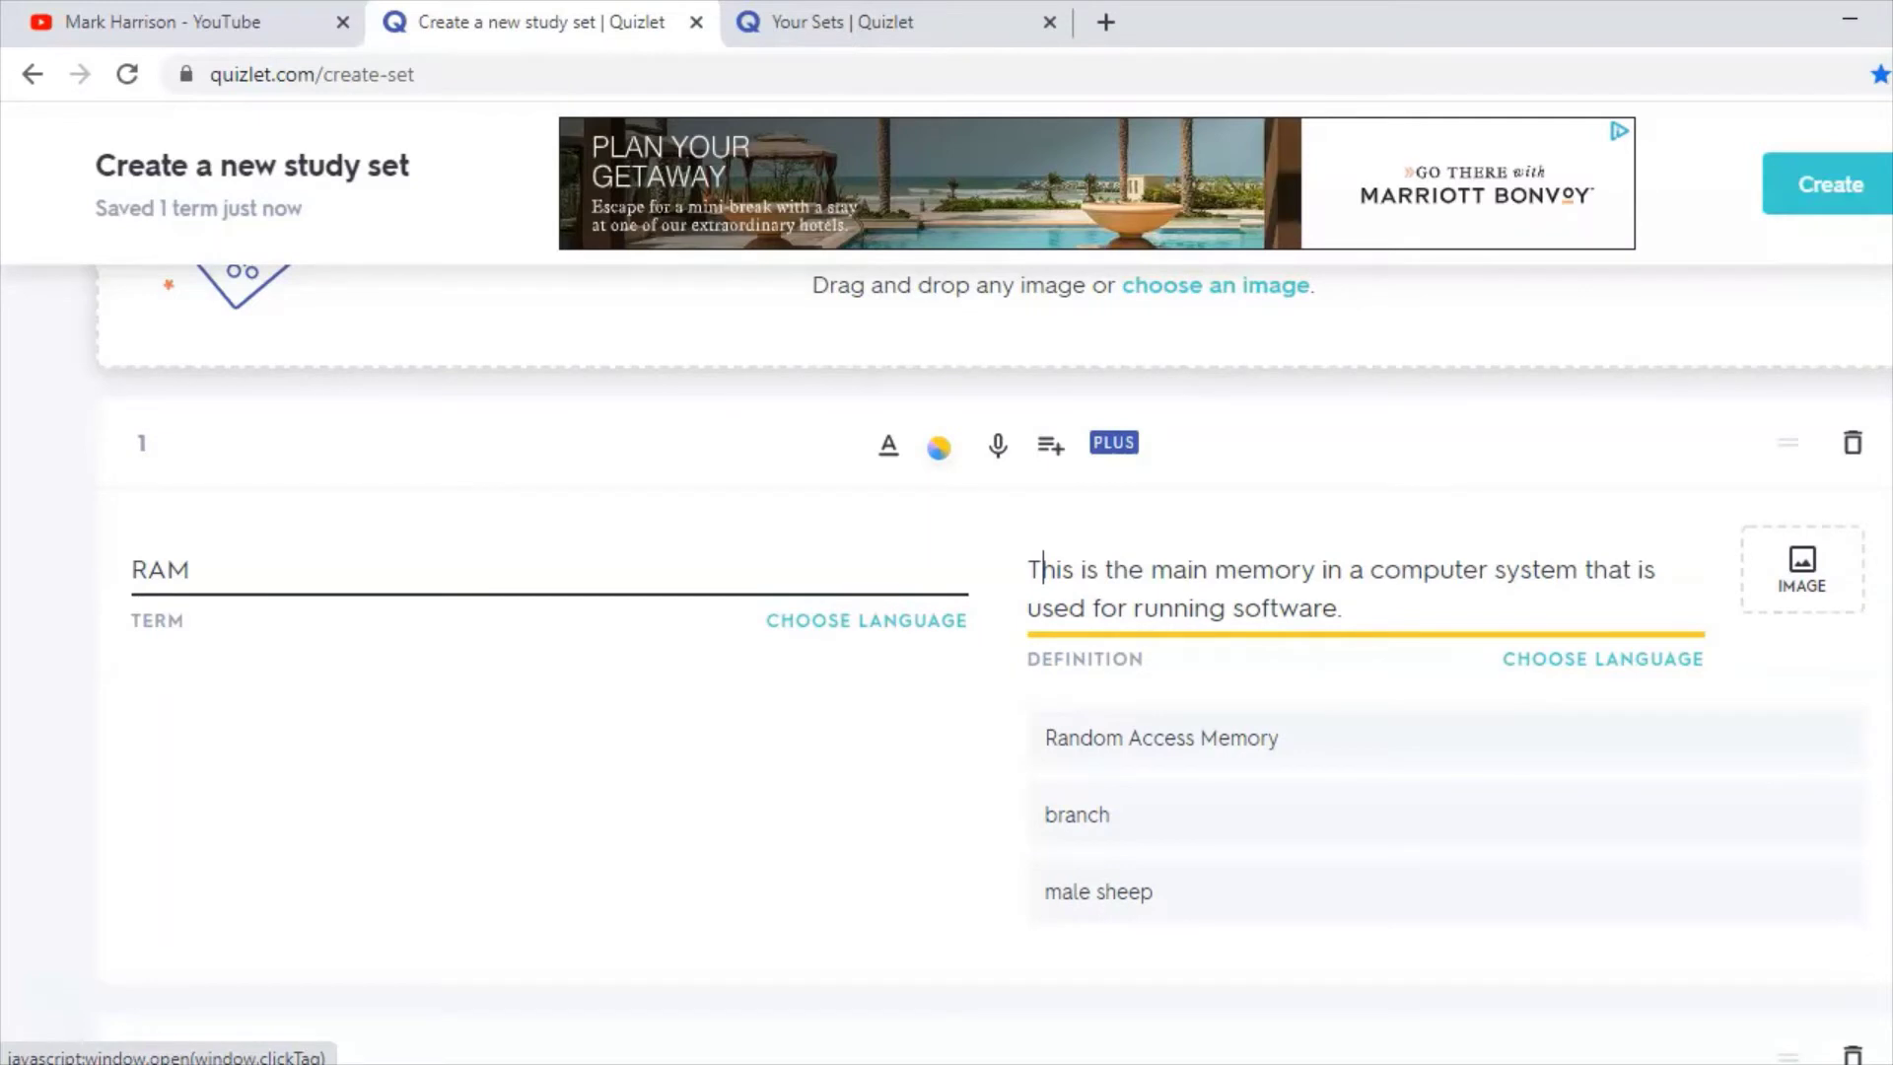
Step: Enter ROM as the term on the second card and go to its definition
scroll(947, 641, down, 4)
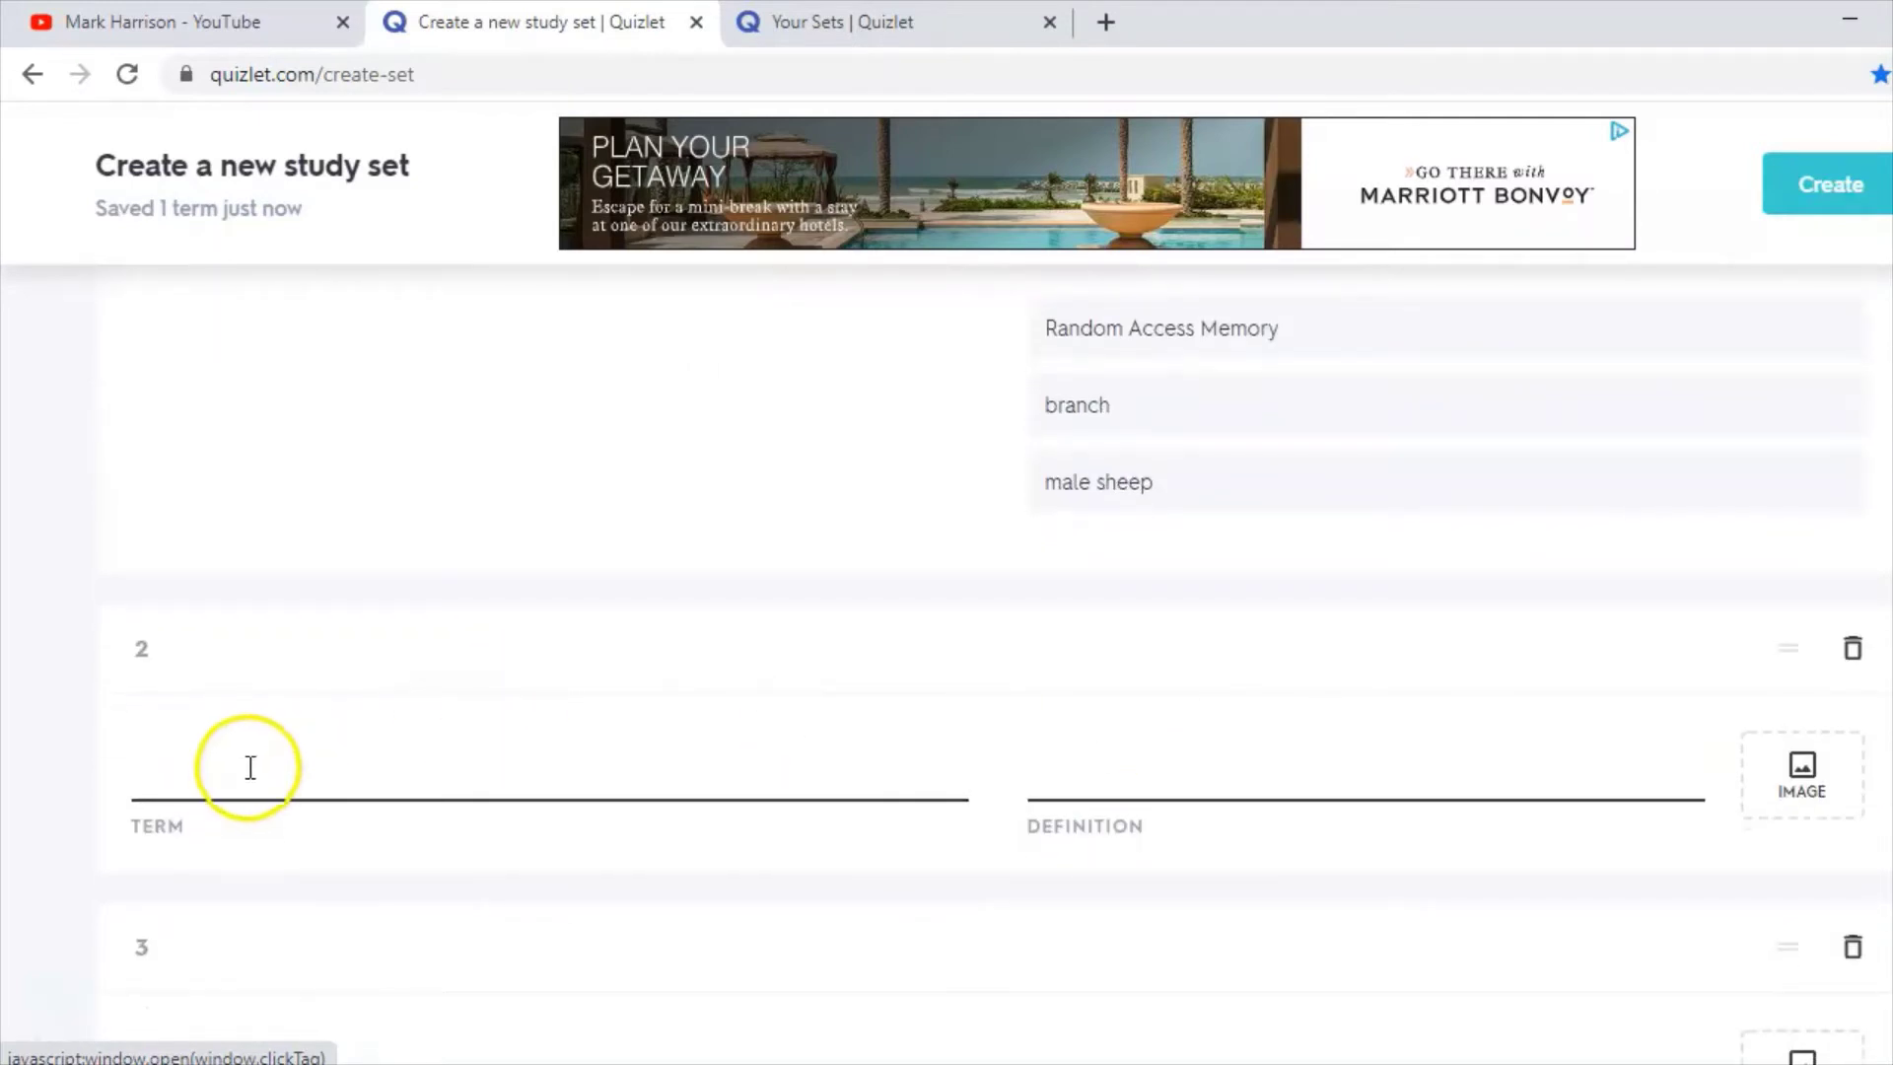
click(250, 768)
text(ROM)
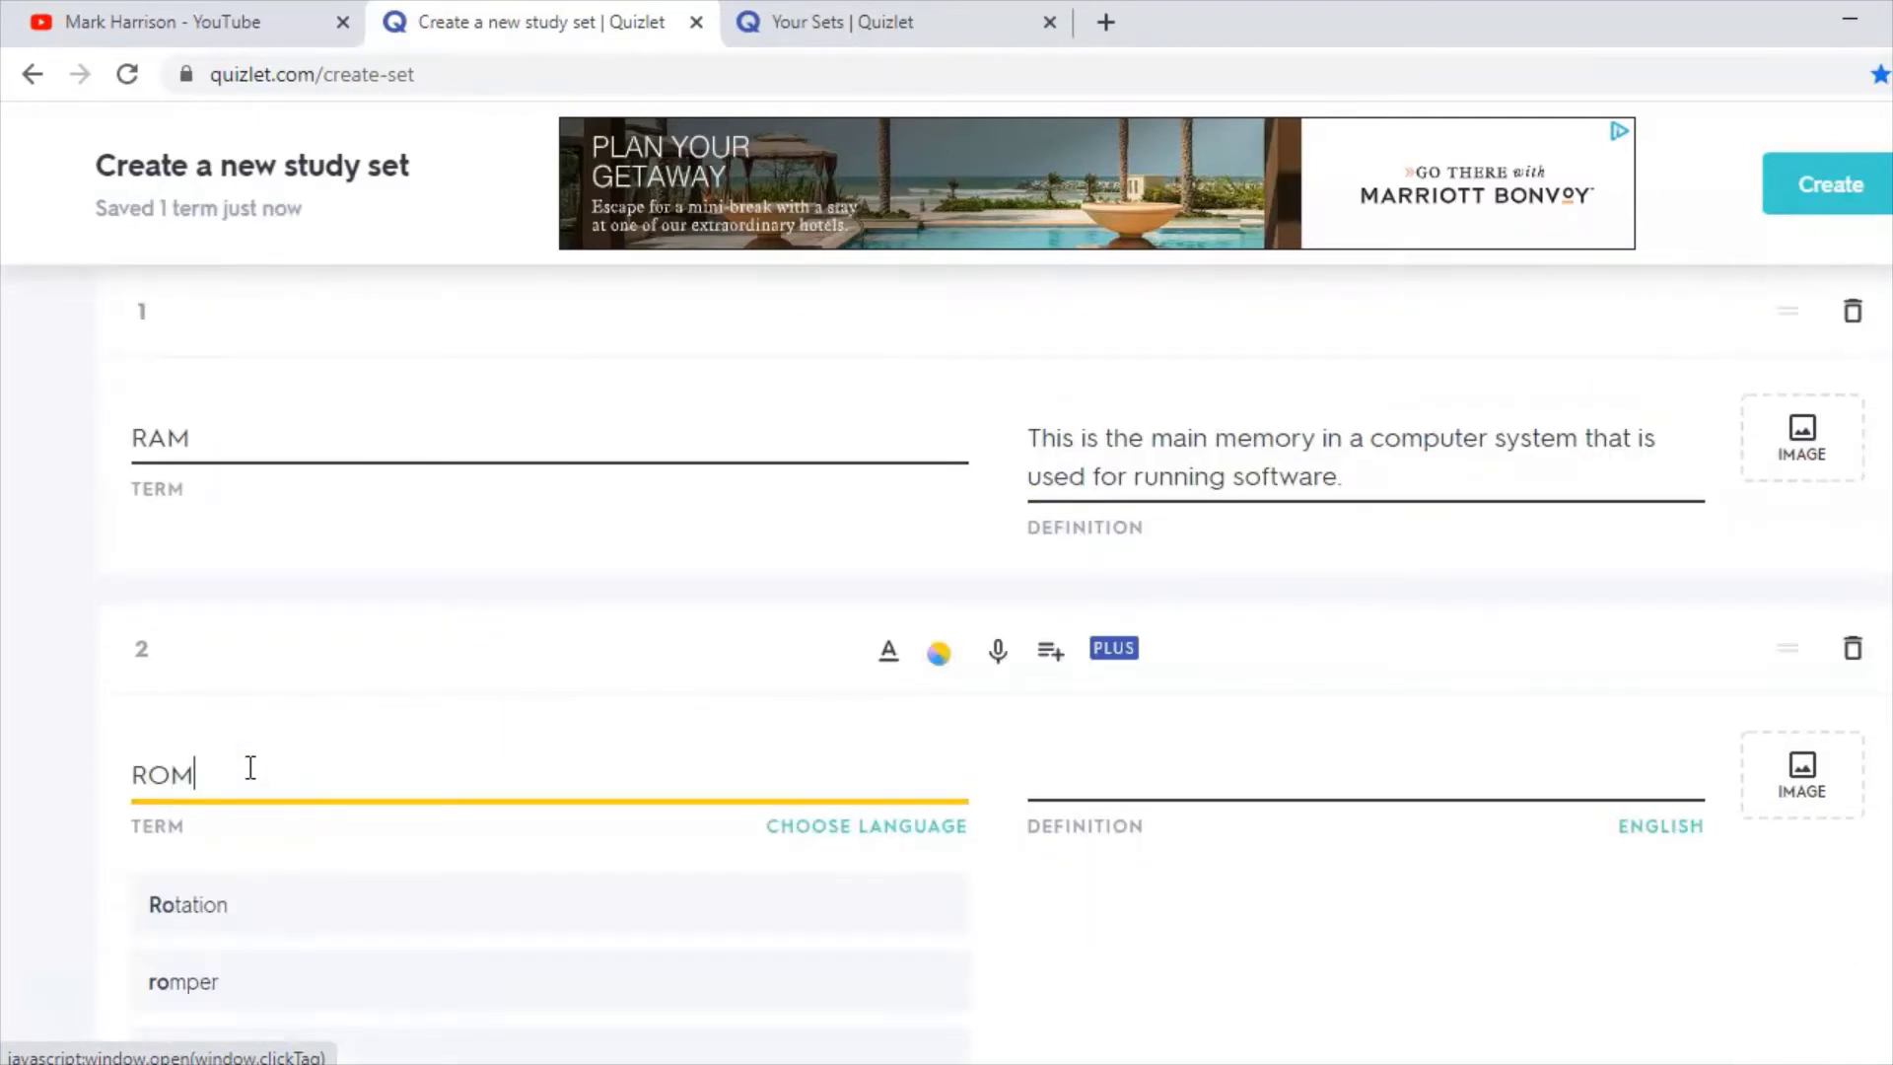
click(1169, 772)
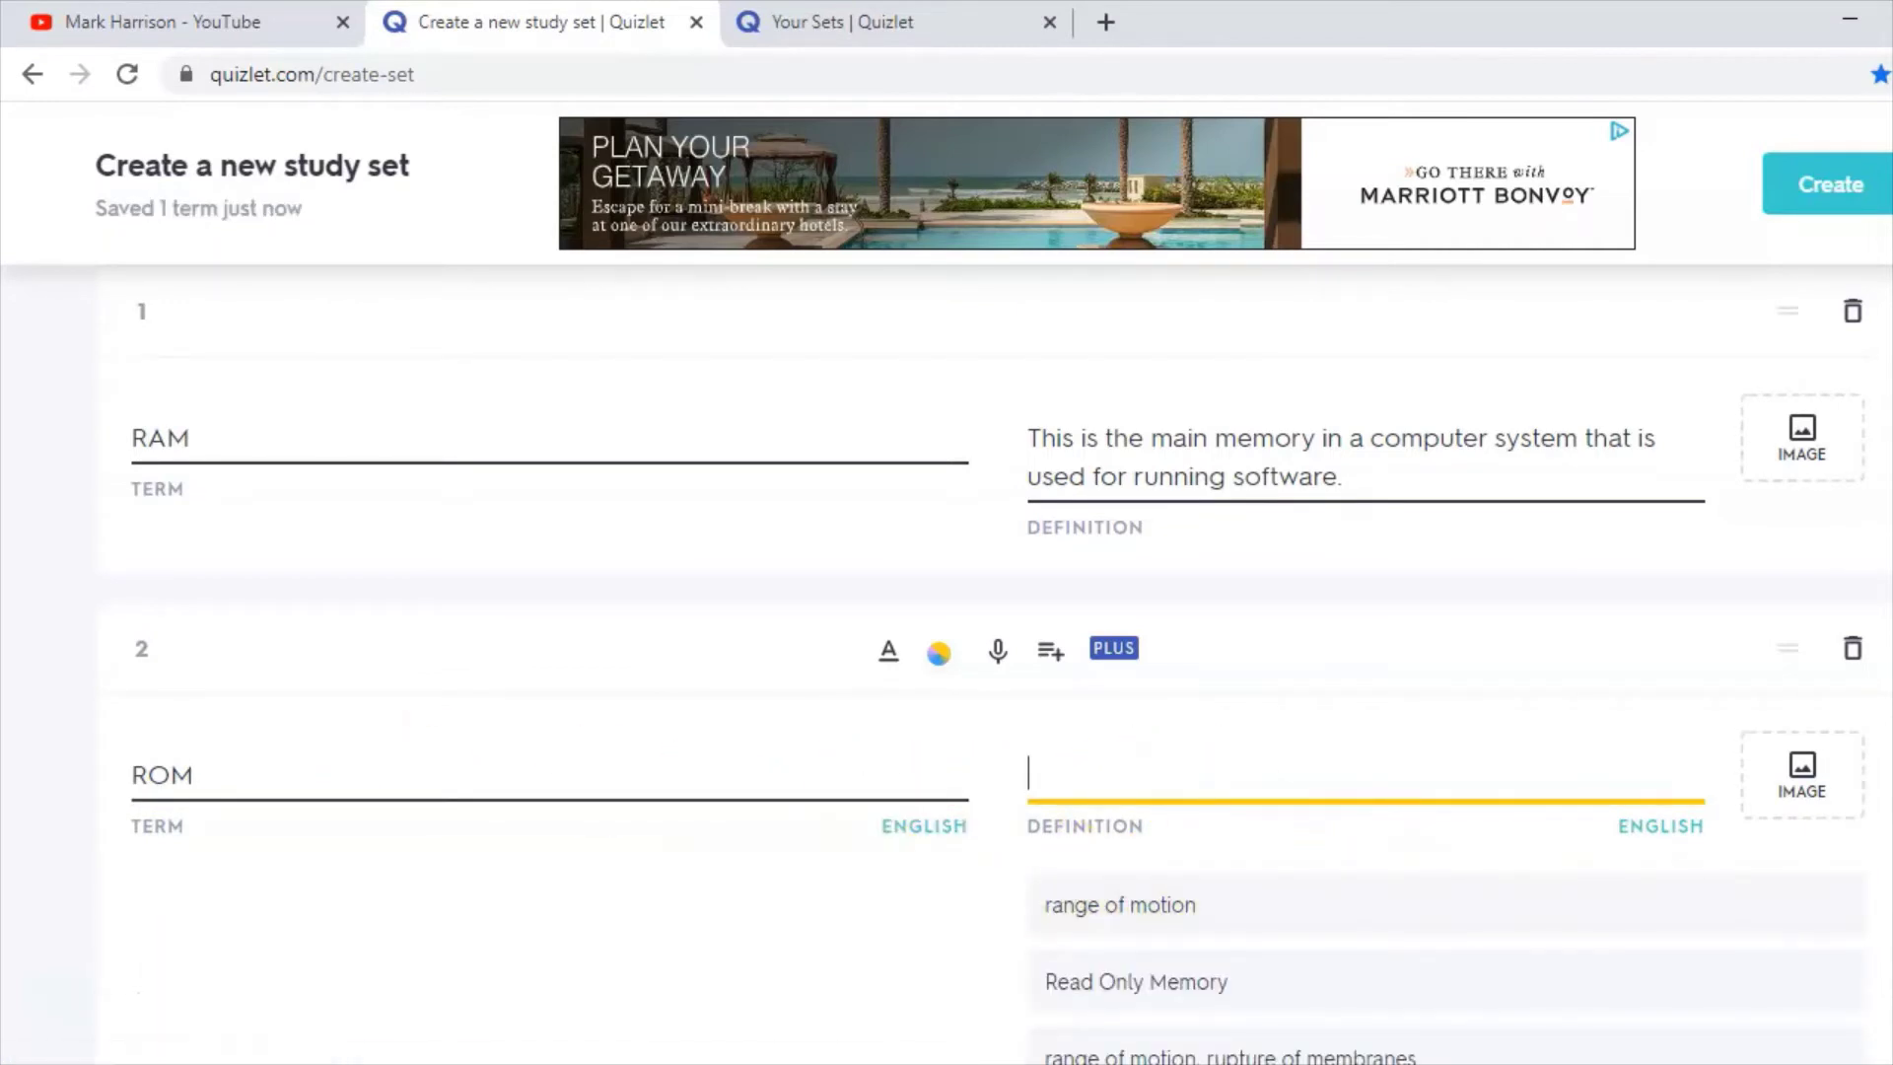
scroll(1877, 503, down, 1)
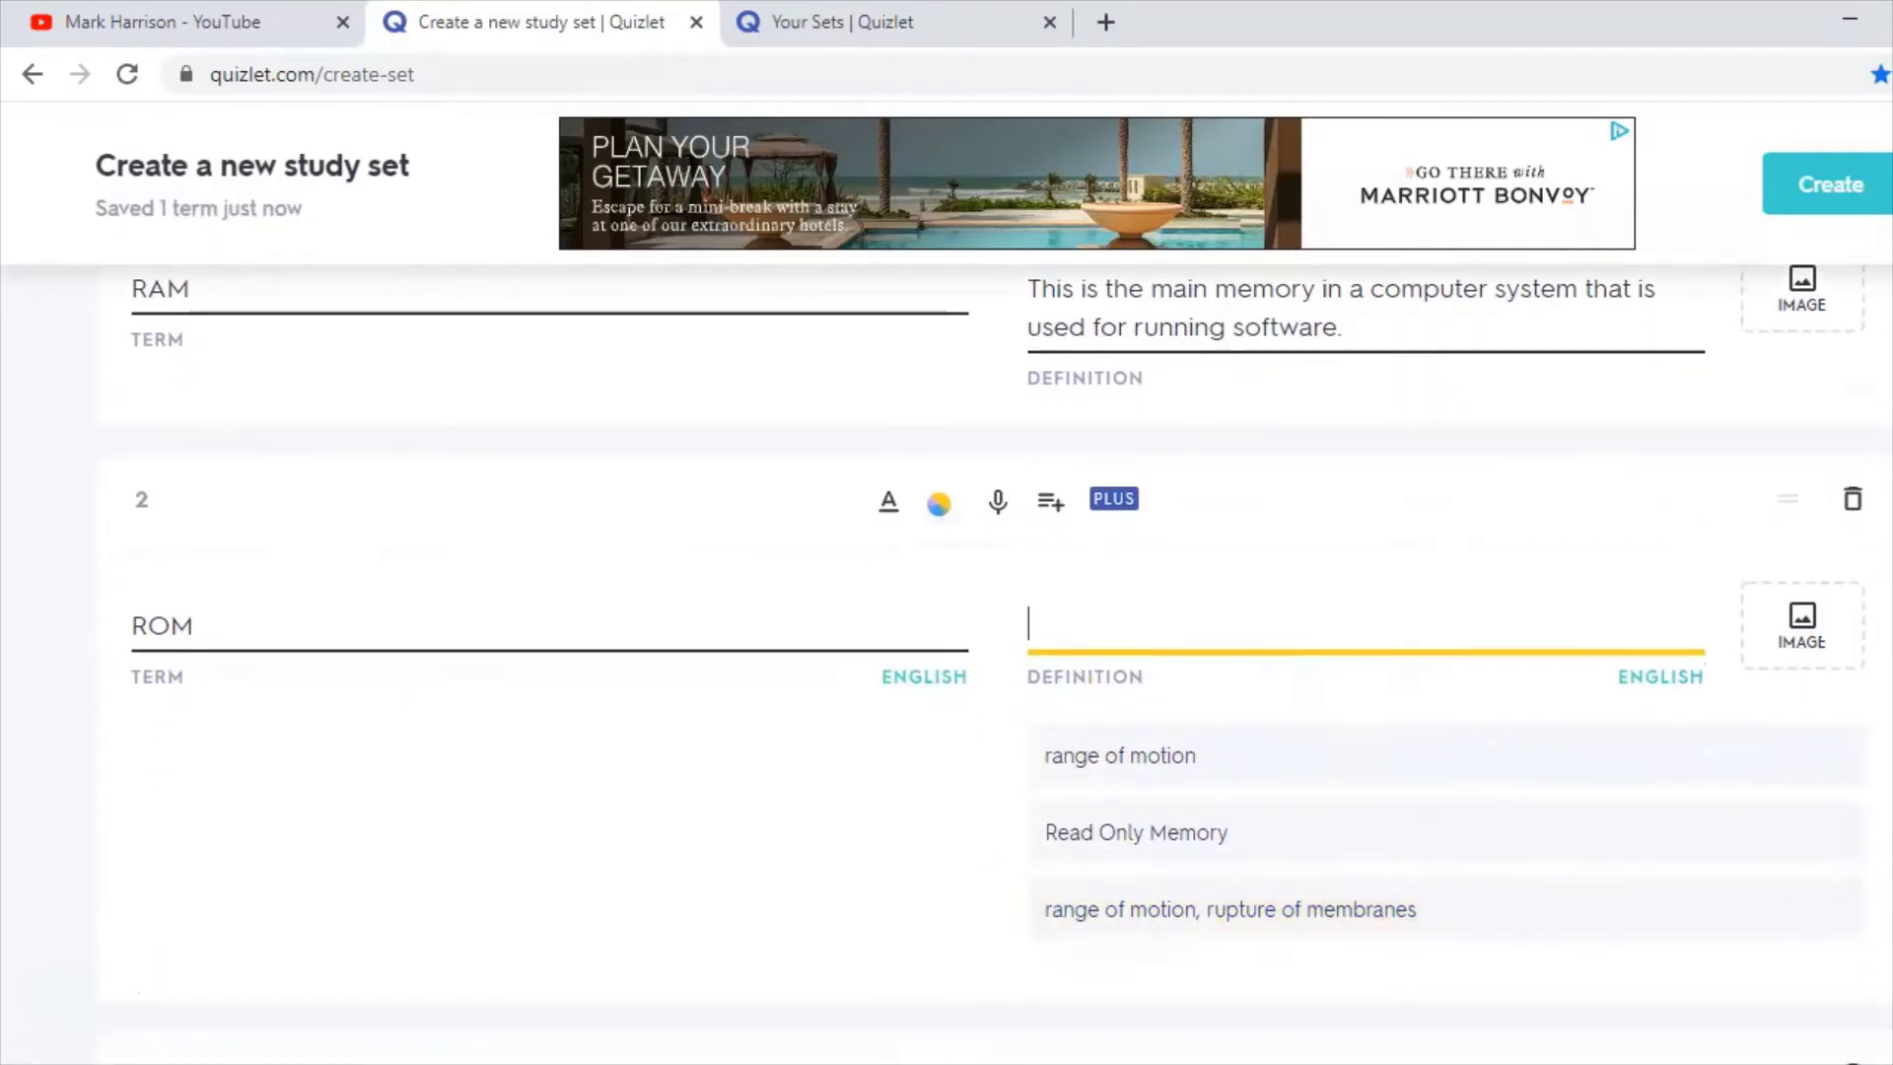
Step: Check the ICT glossary in Acrobat Reader for ROM, and select the ROM description in section 1.6 Memory of the knowledge organiser
click(777, 1010)
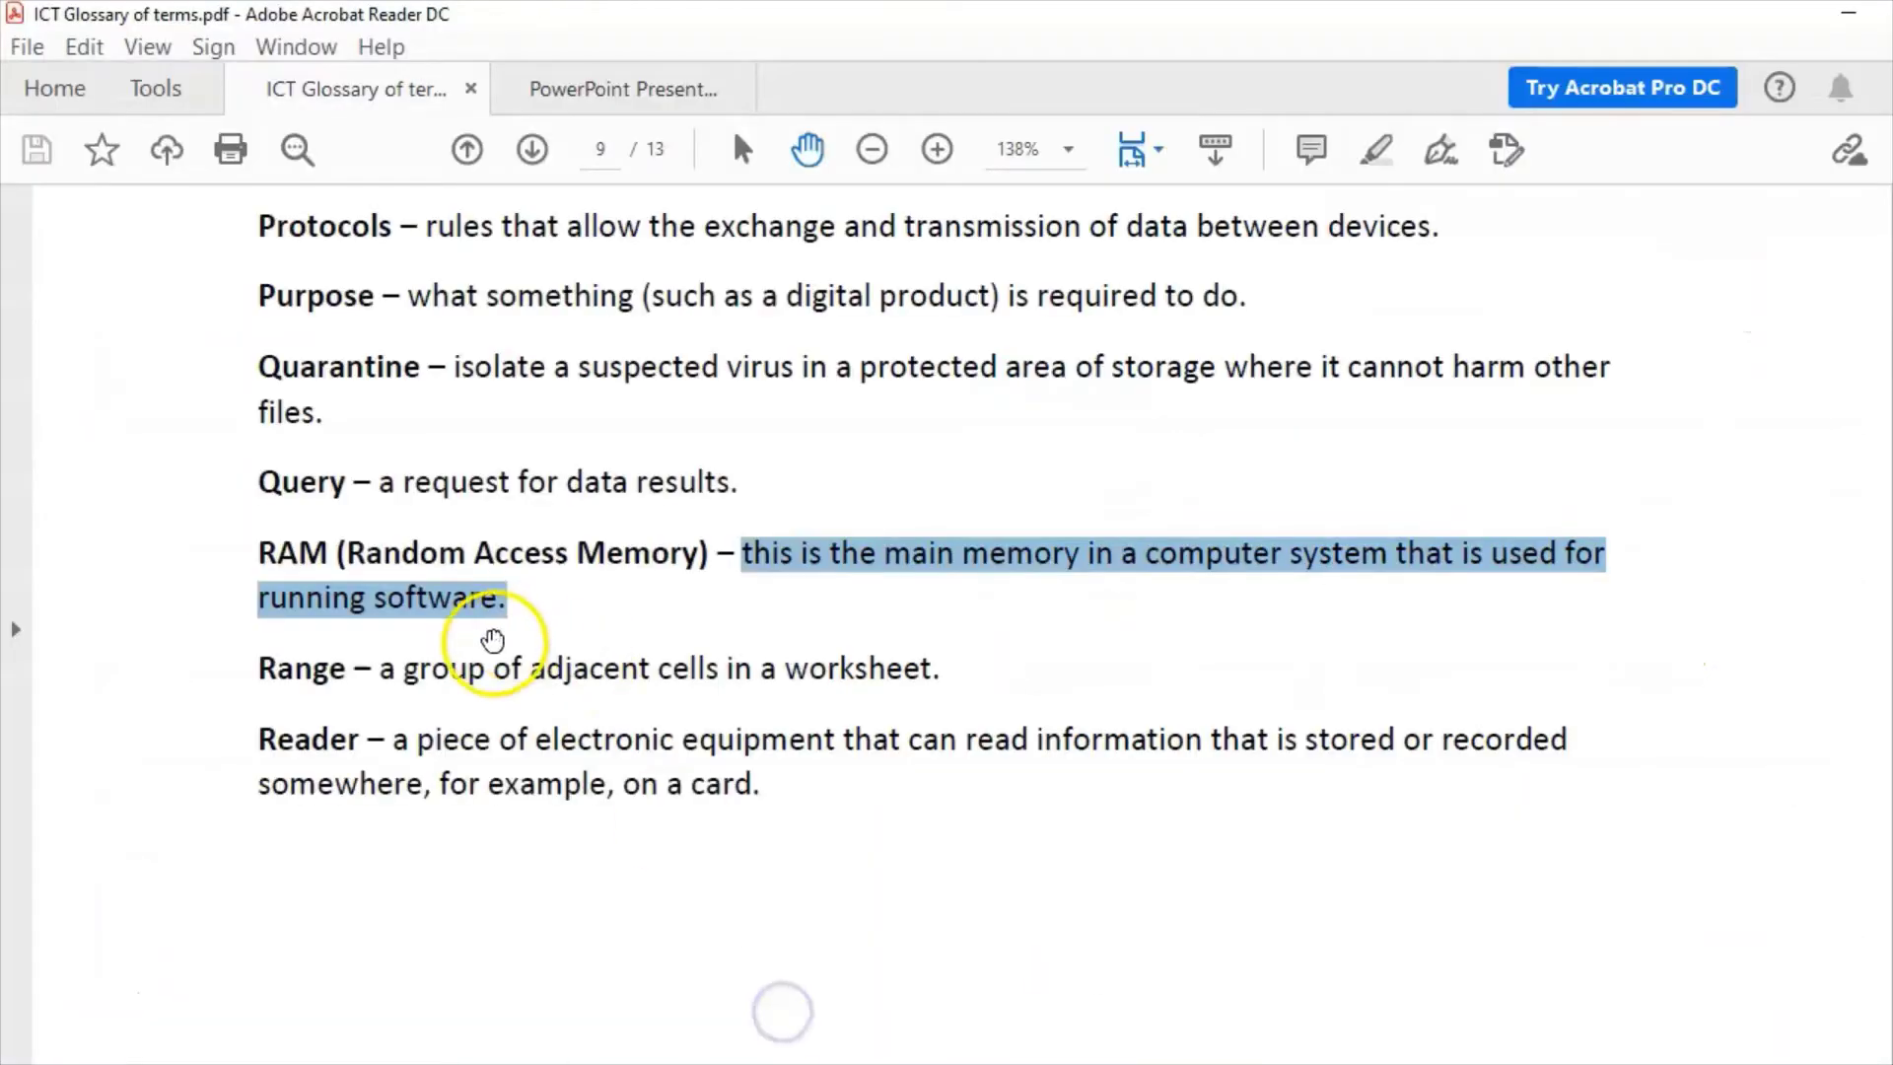
click(491, 641)
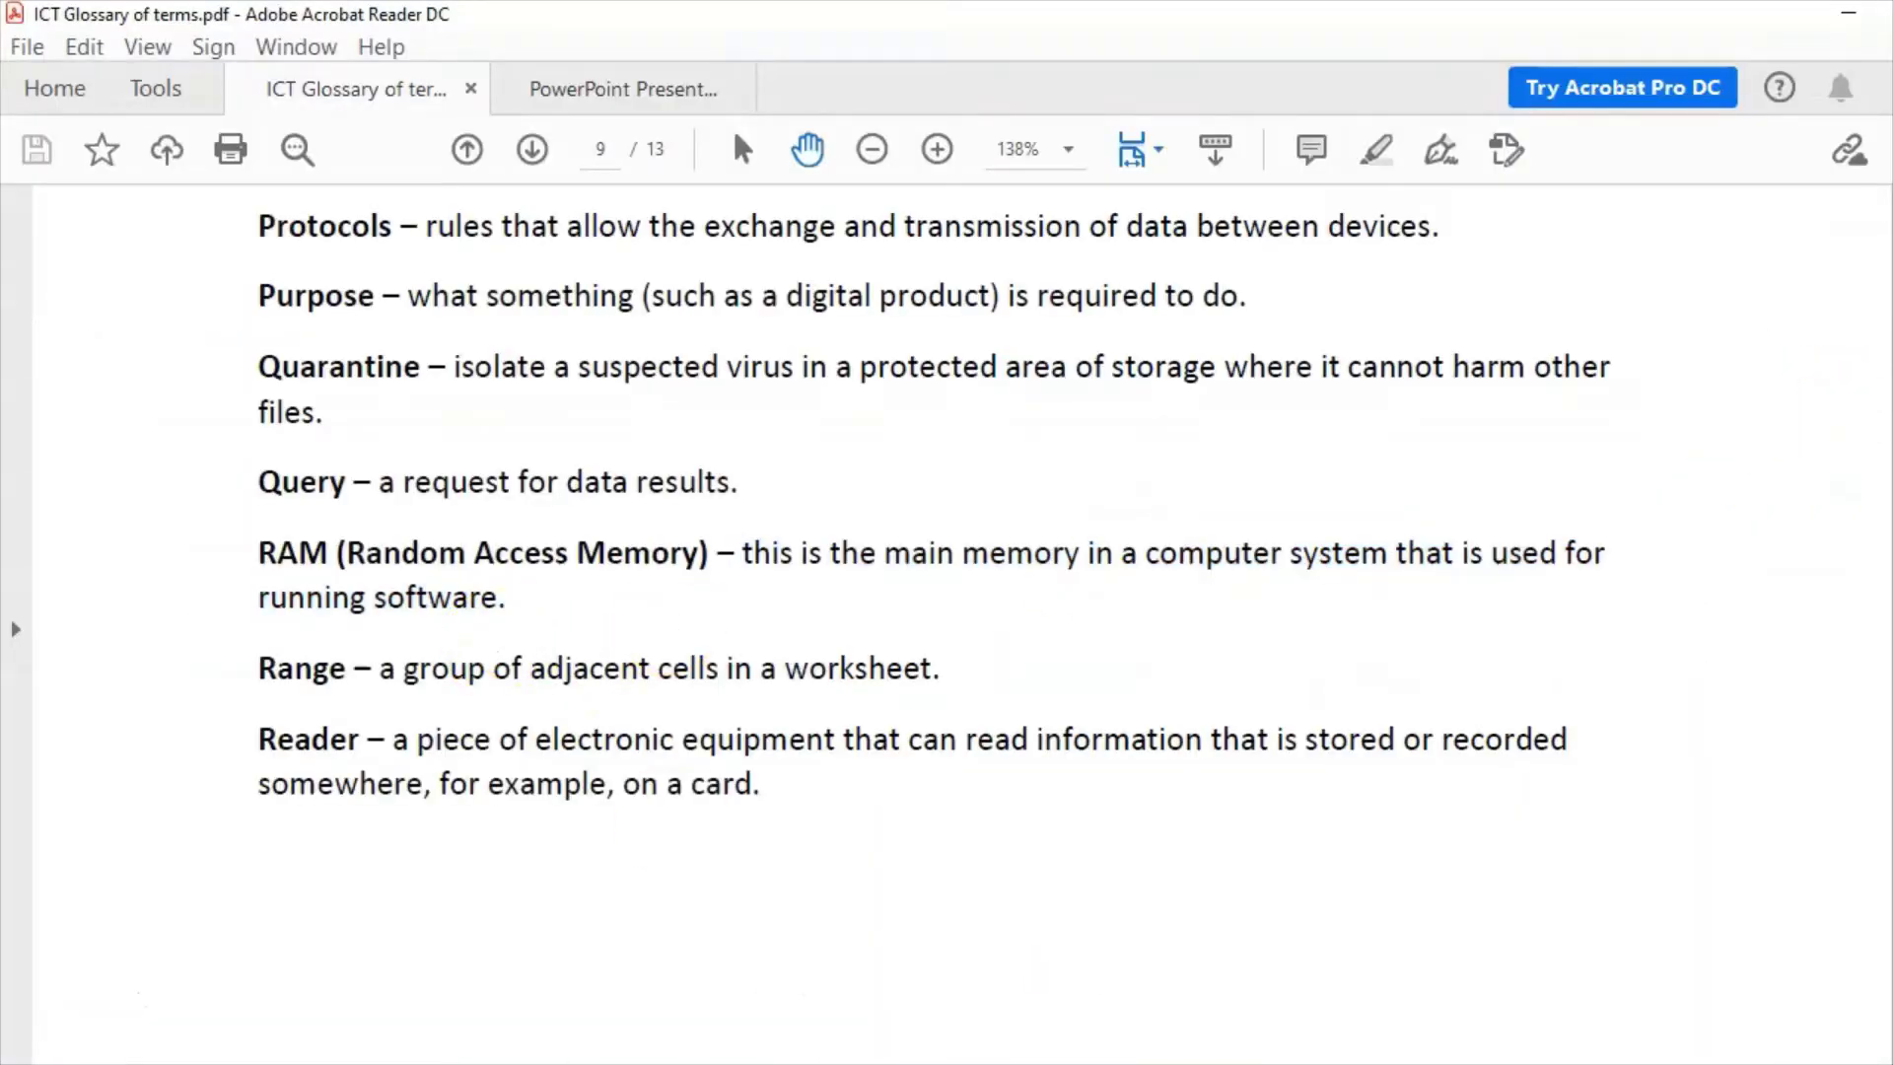
scroll(1821, 402, down, 5)
scroll(1821, 401, down, 6)
scroll(1821, 401, up, 8)
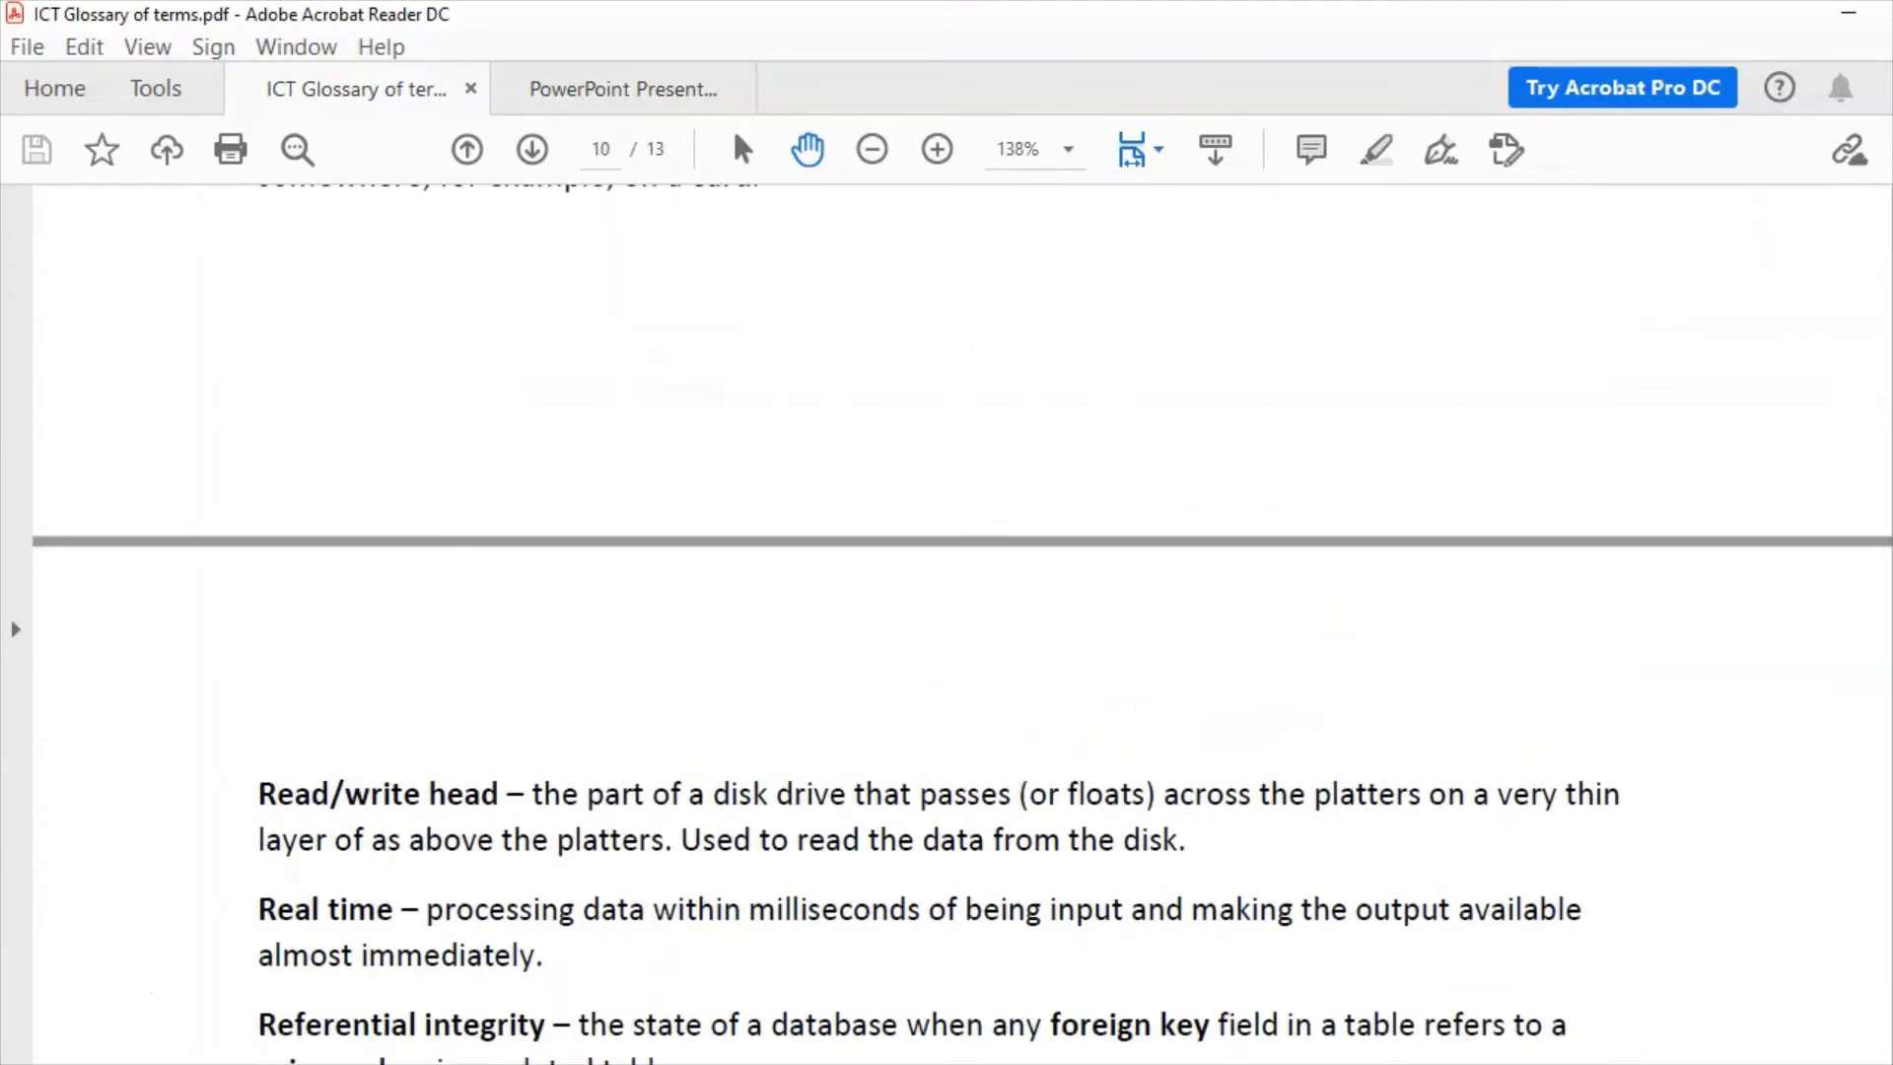
scroll(1821, 402, up, 2)
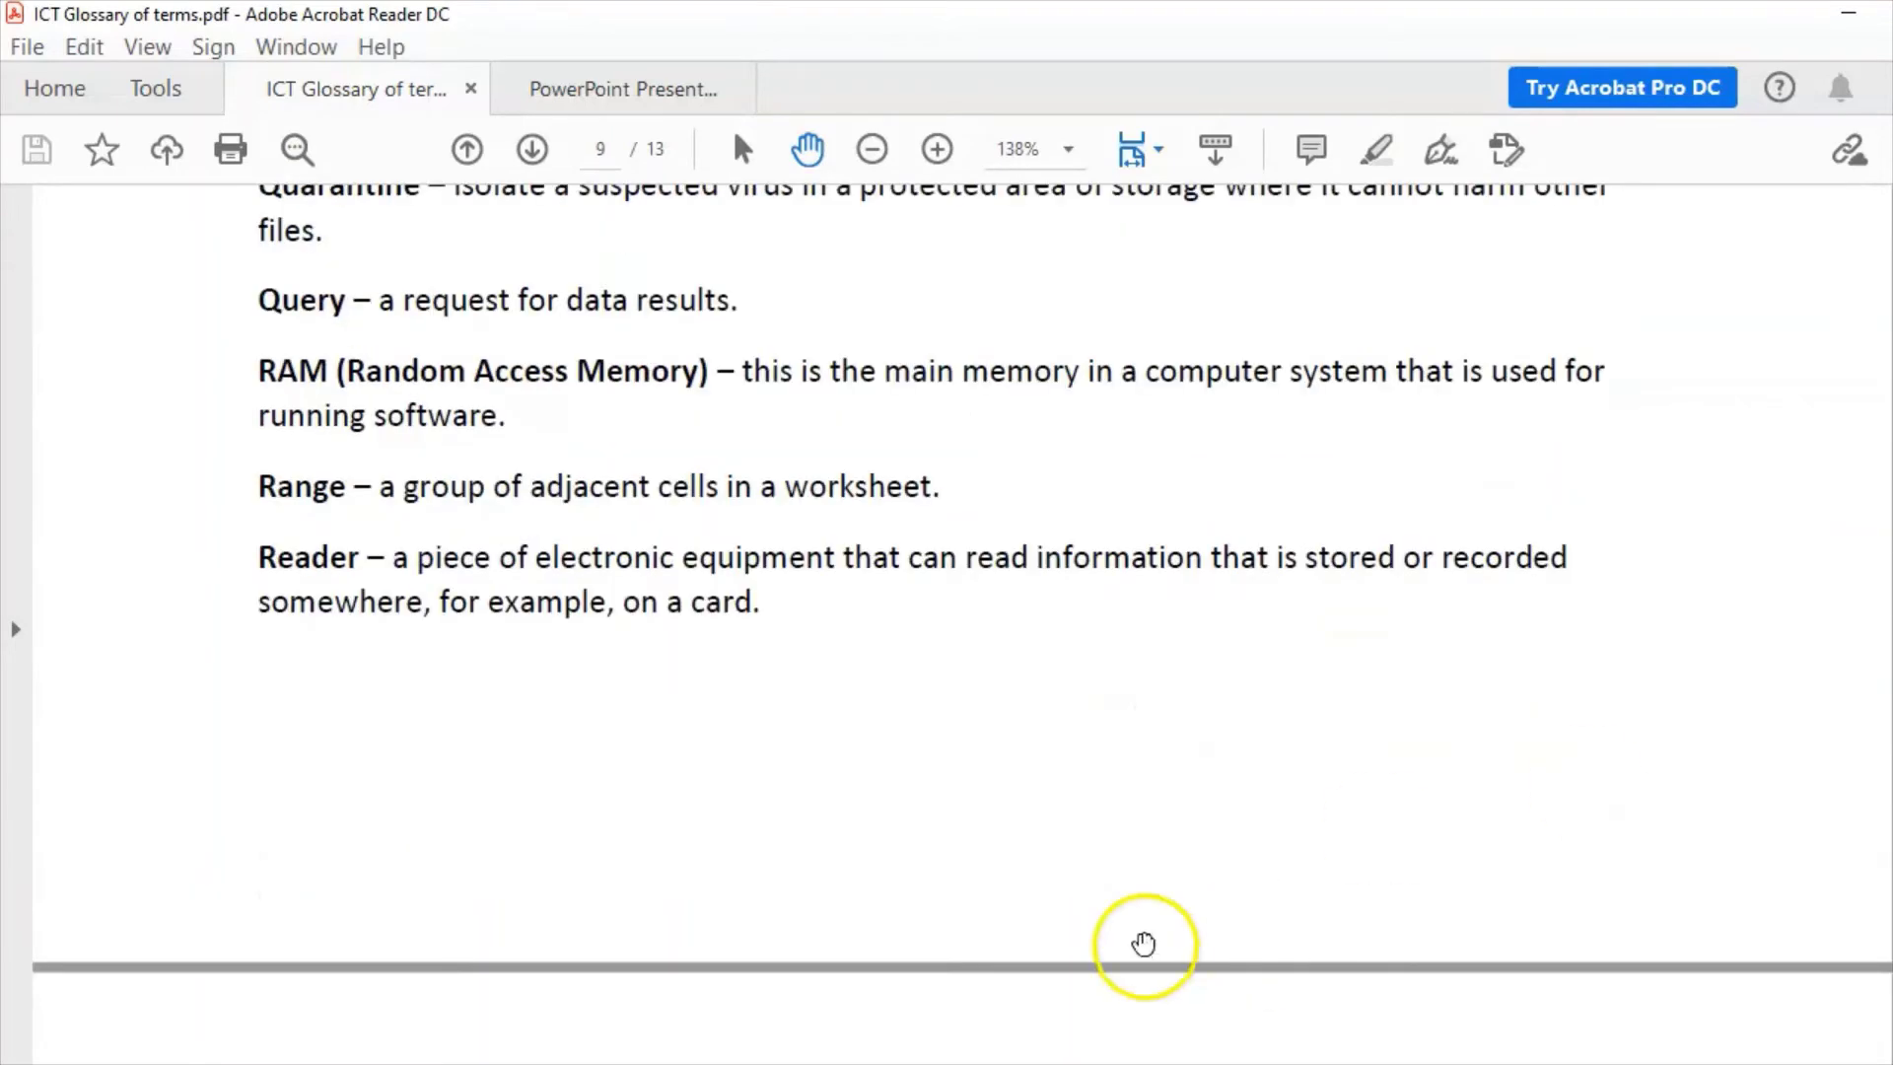
click(634, 94)
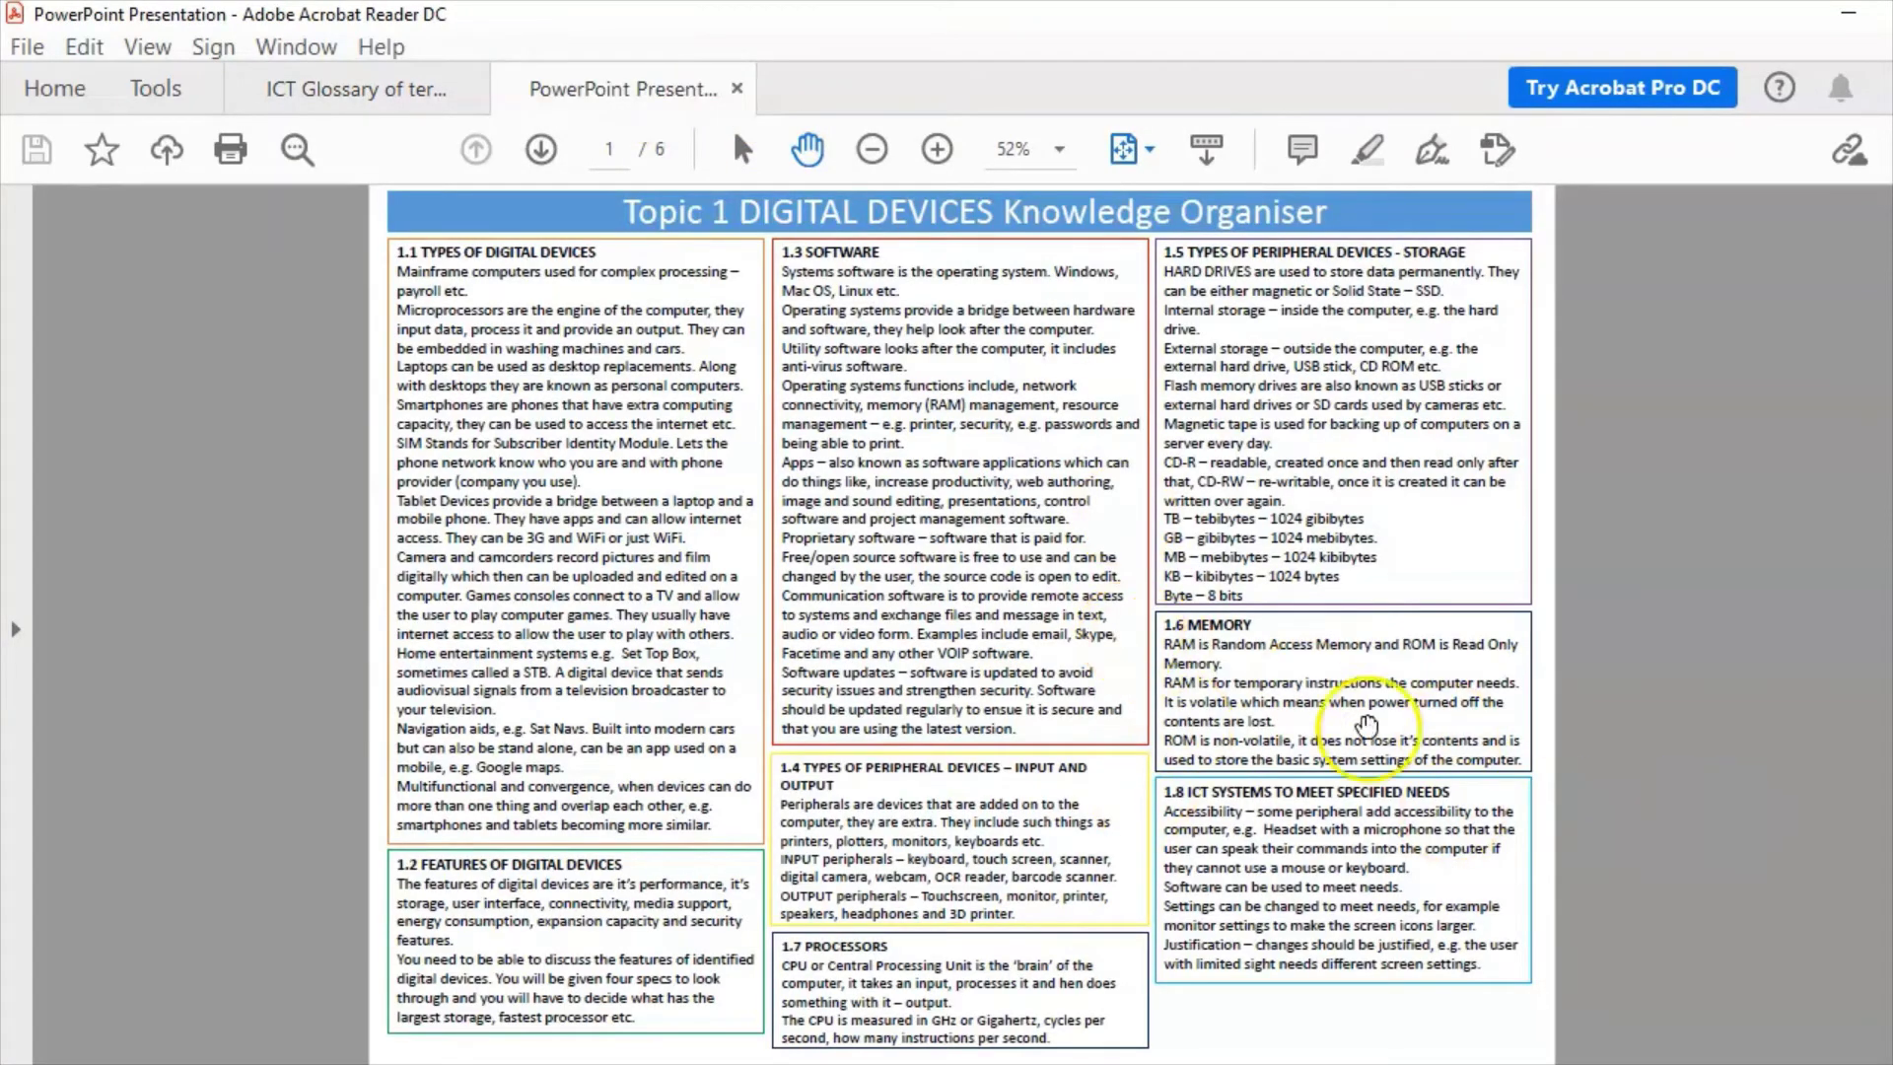
mouse_move(1200, 740)
mouse_down()
mouse_move(1492, 742)
mouse_move(1528, 769)
mouse_up()
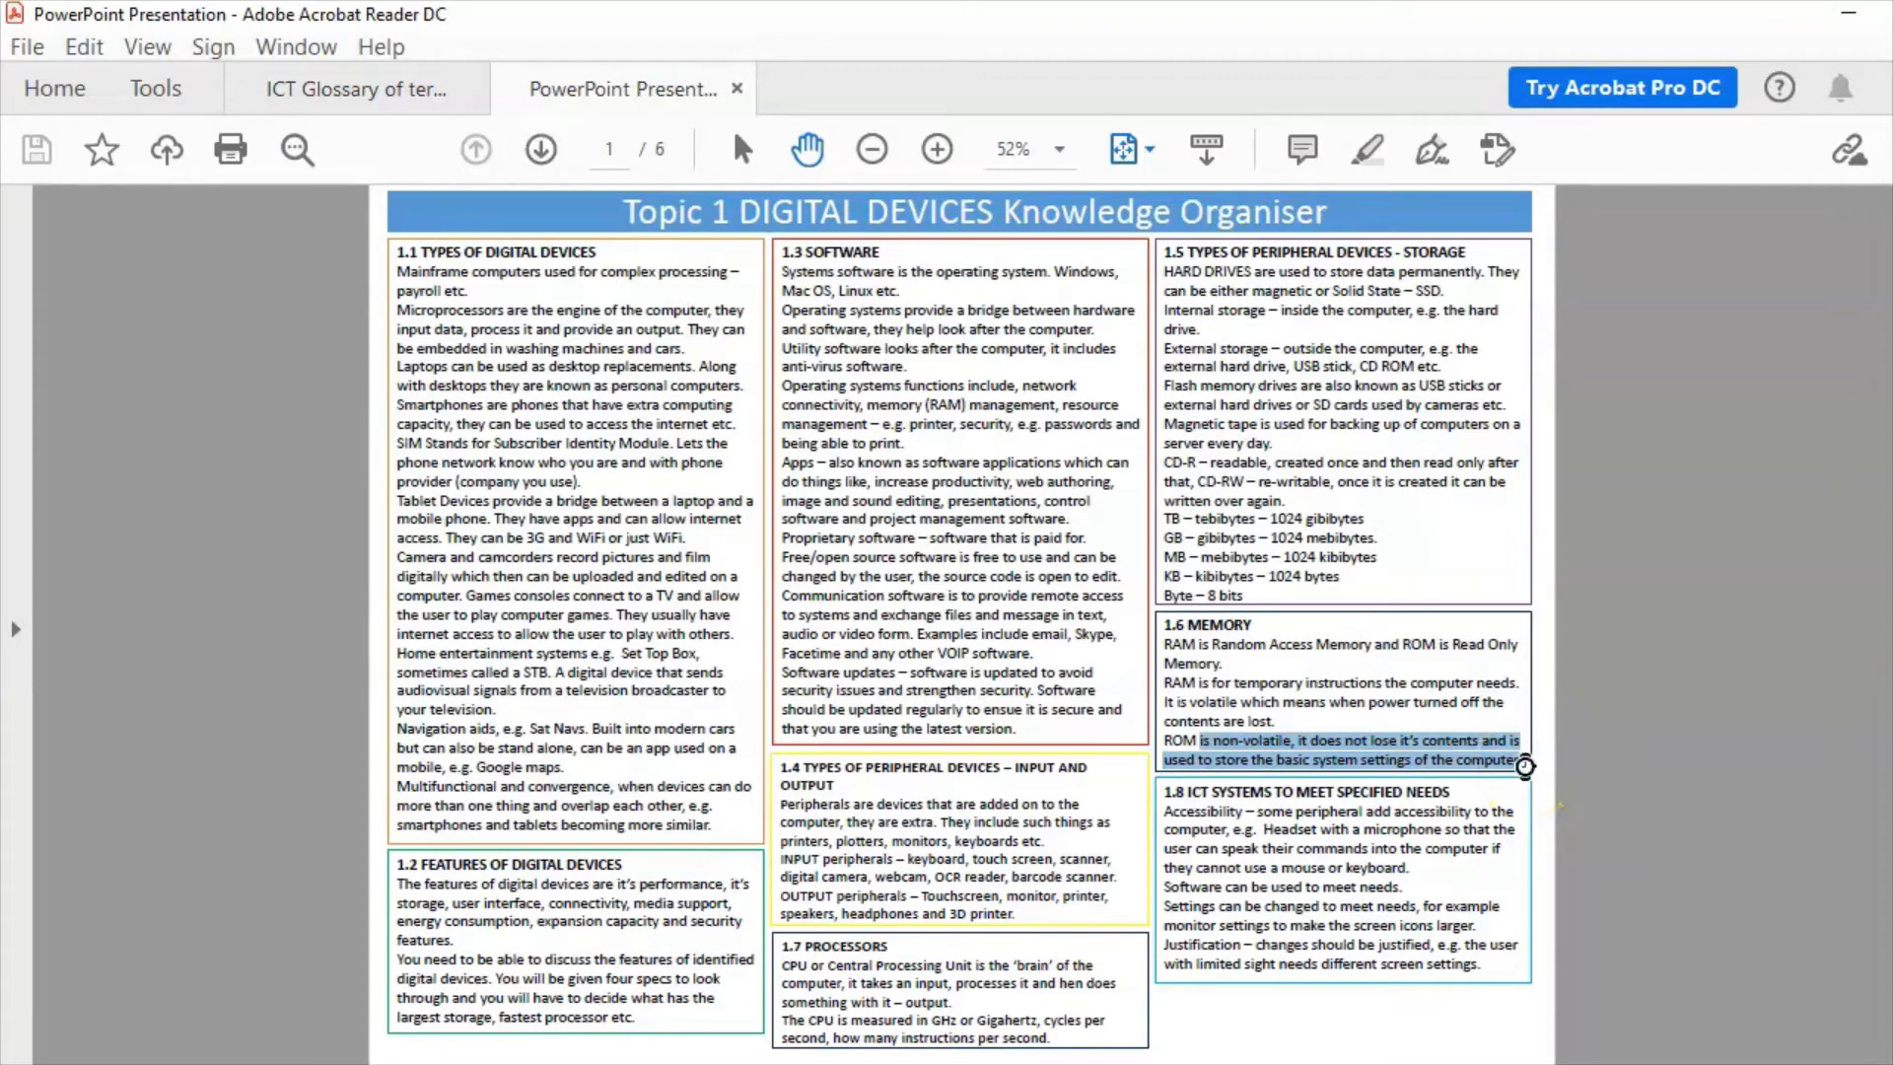
Step: Back in Quizlet, insert the knowledge organiser's non-volatile description as ROM's definition and rejoin the split word as "non-volatile"
key(alt+Tab)
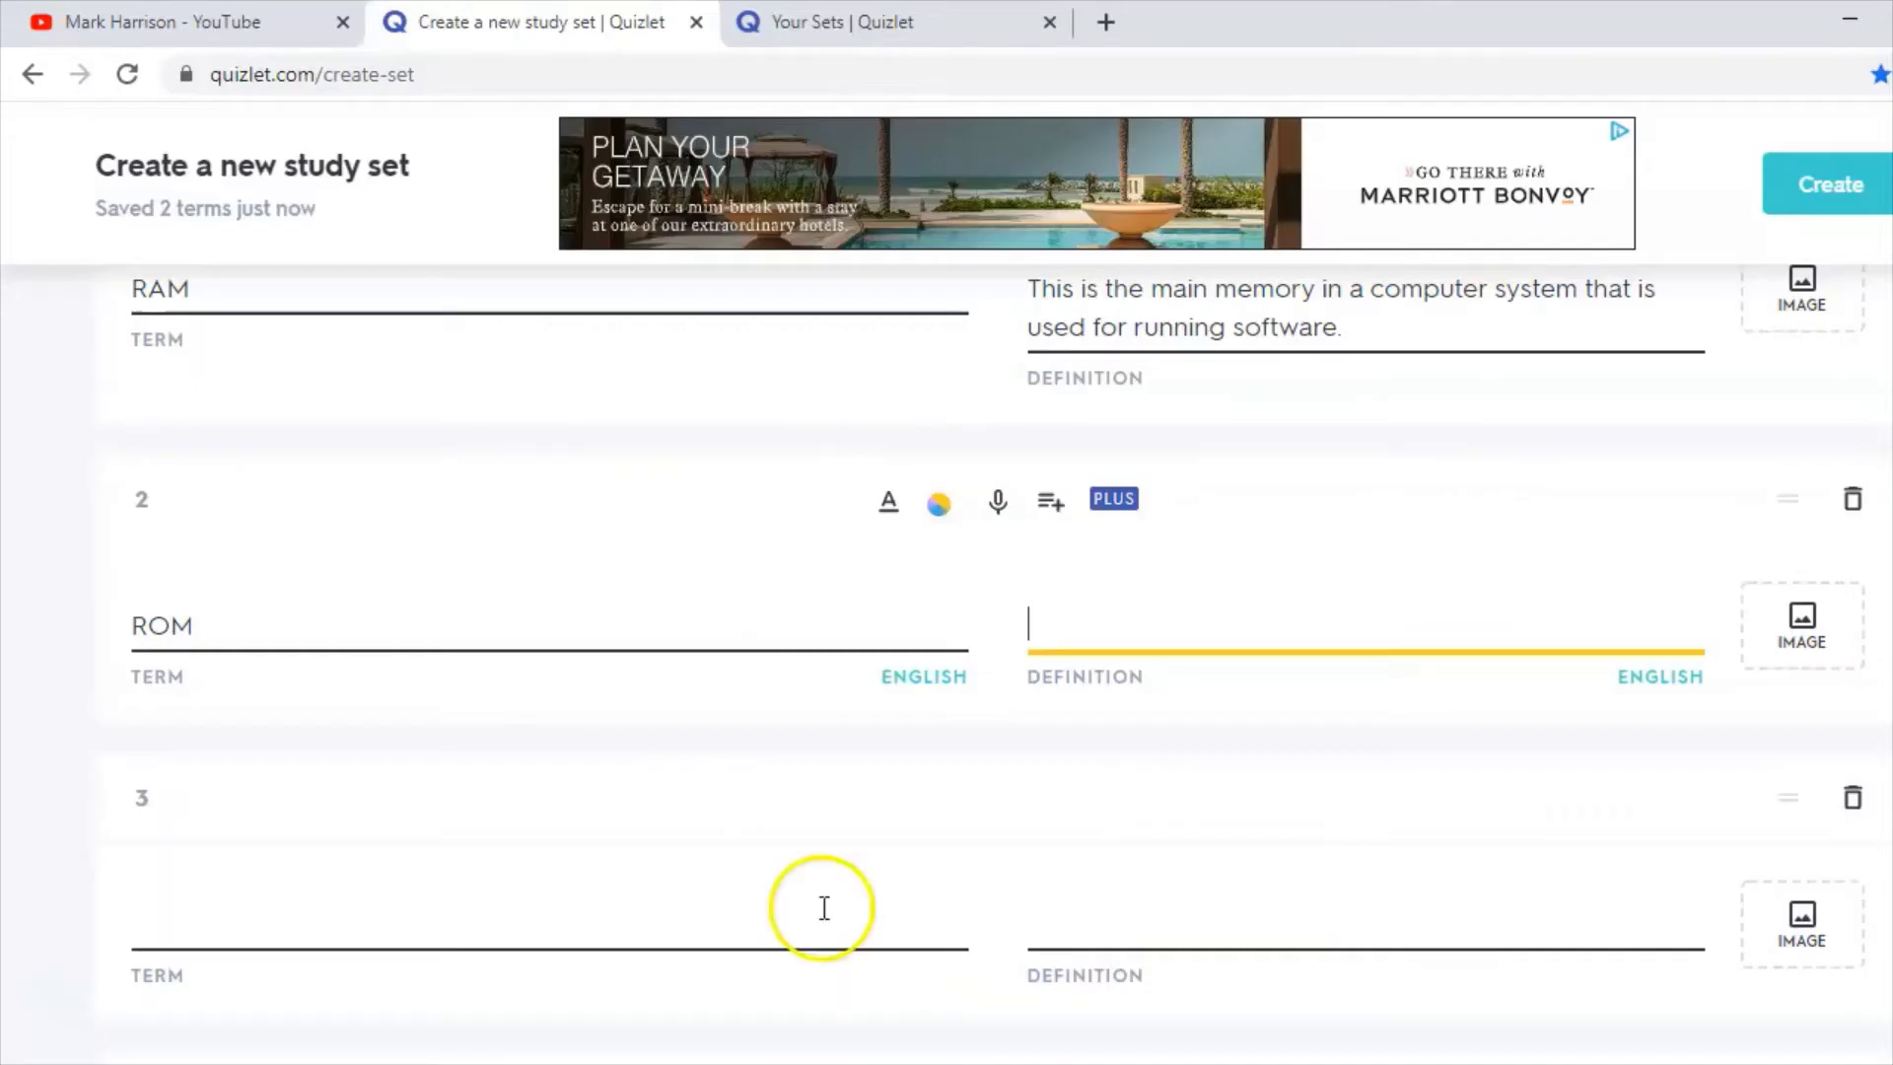
click(1073, 643)
text(ROM is non volatile, it does not lose it's contents and is used to store the basic system settings of the computer.)
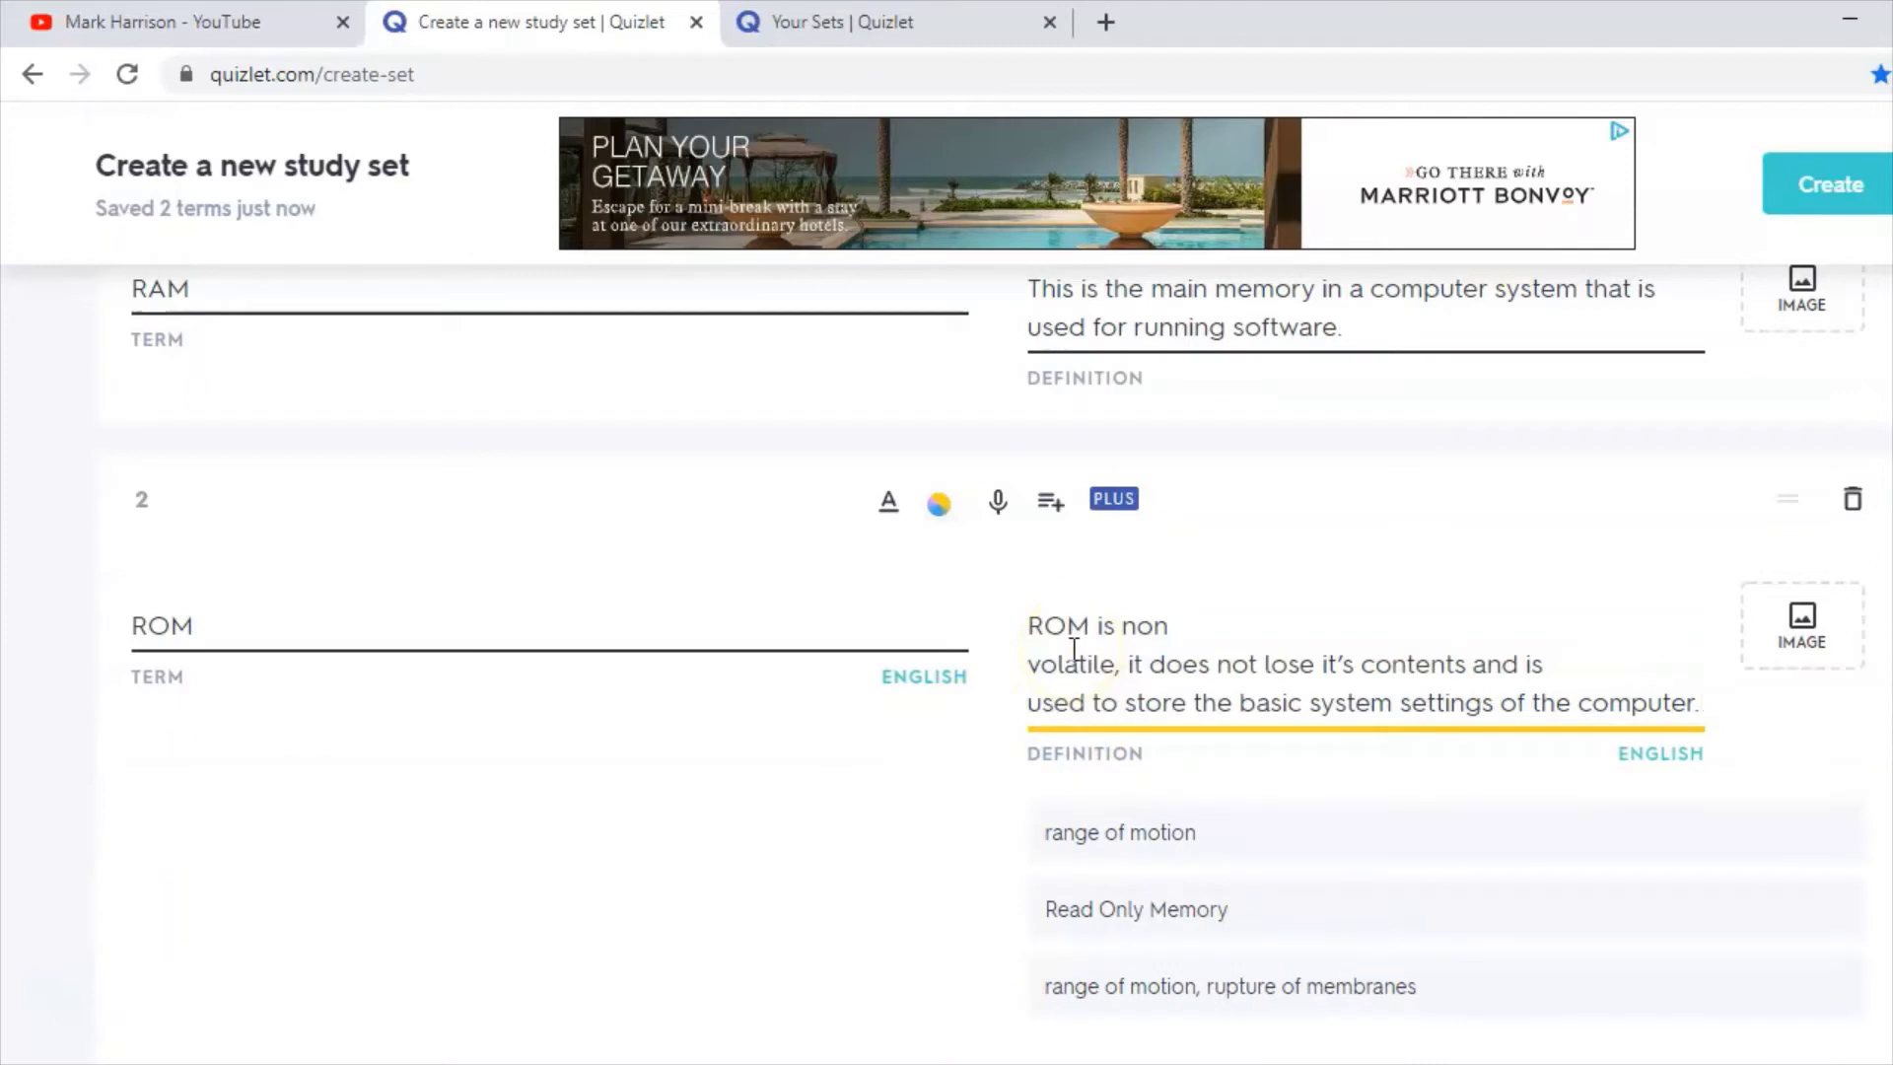
click(1225, 618)
key(Delete)
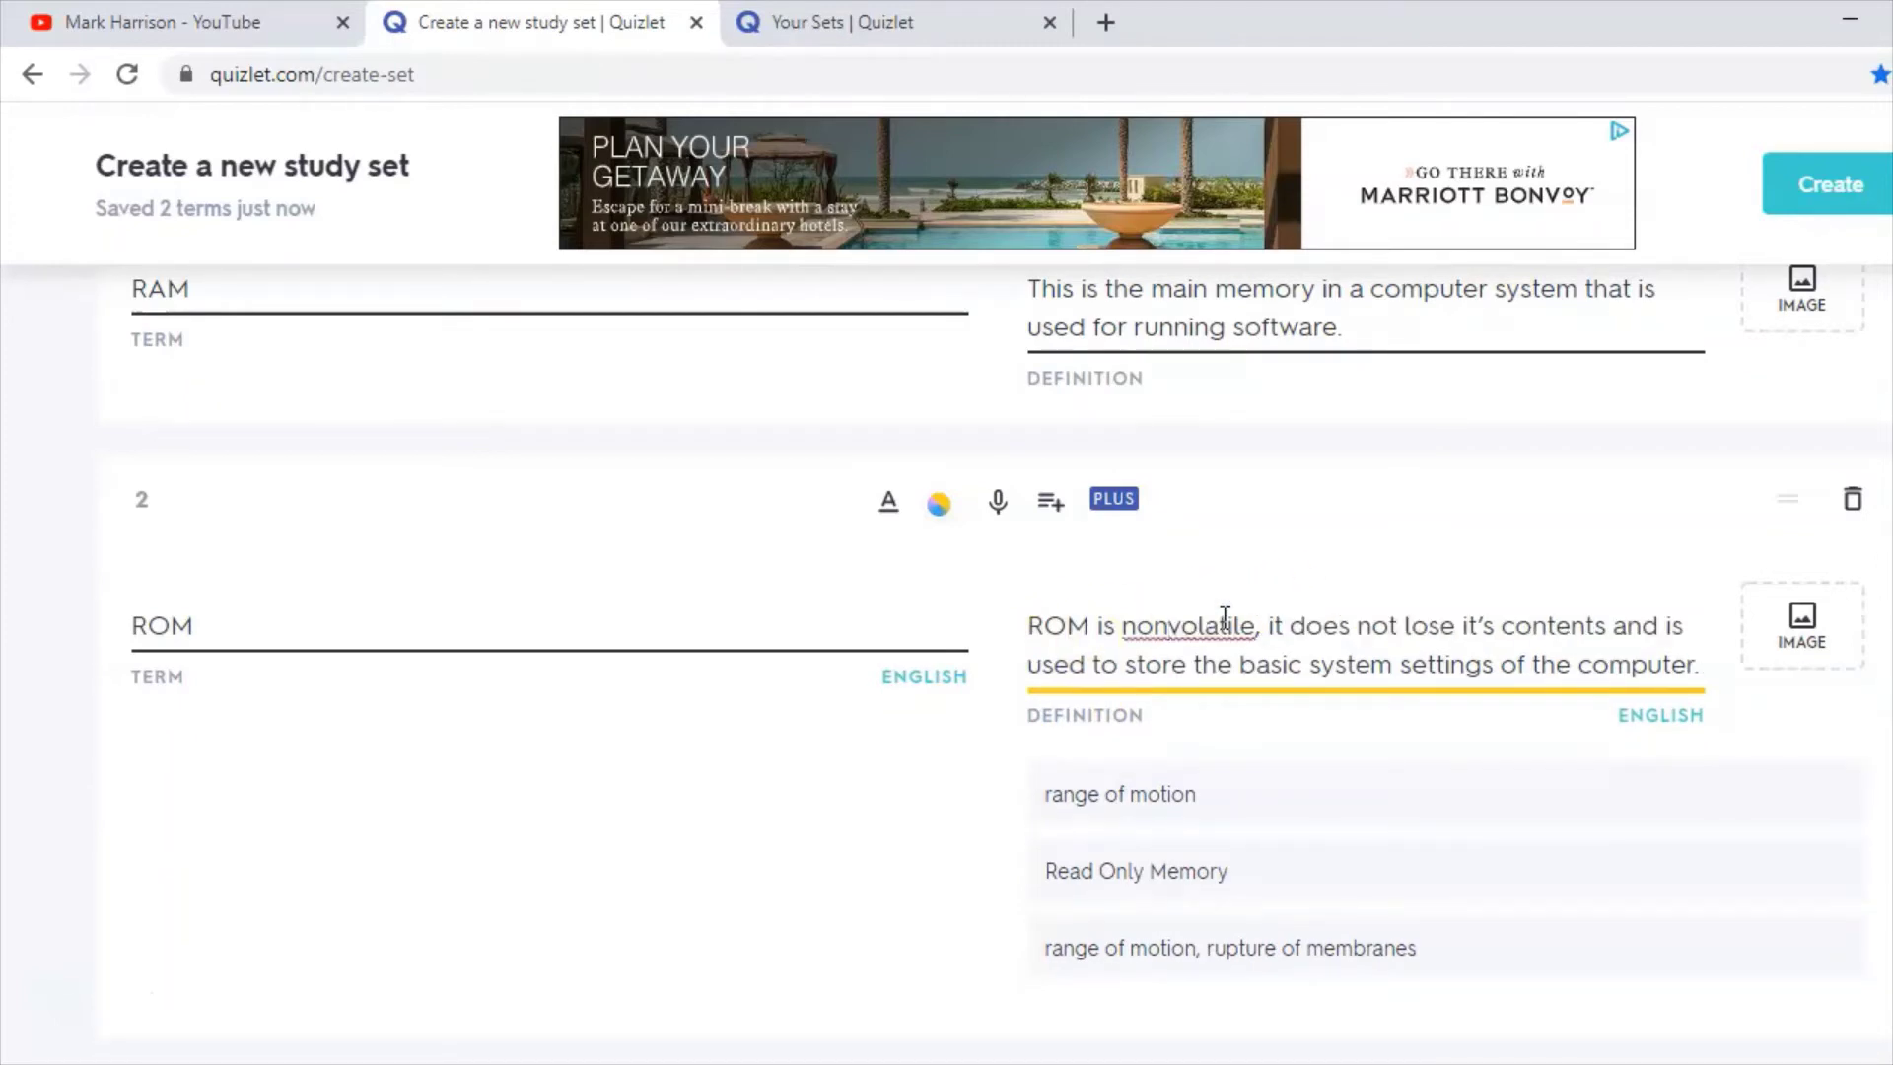
text(-)
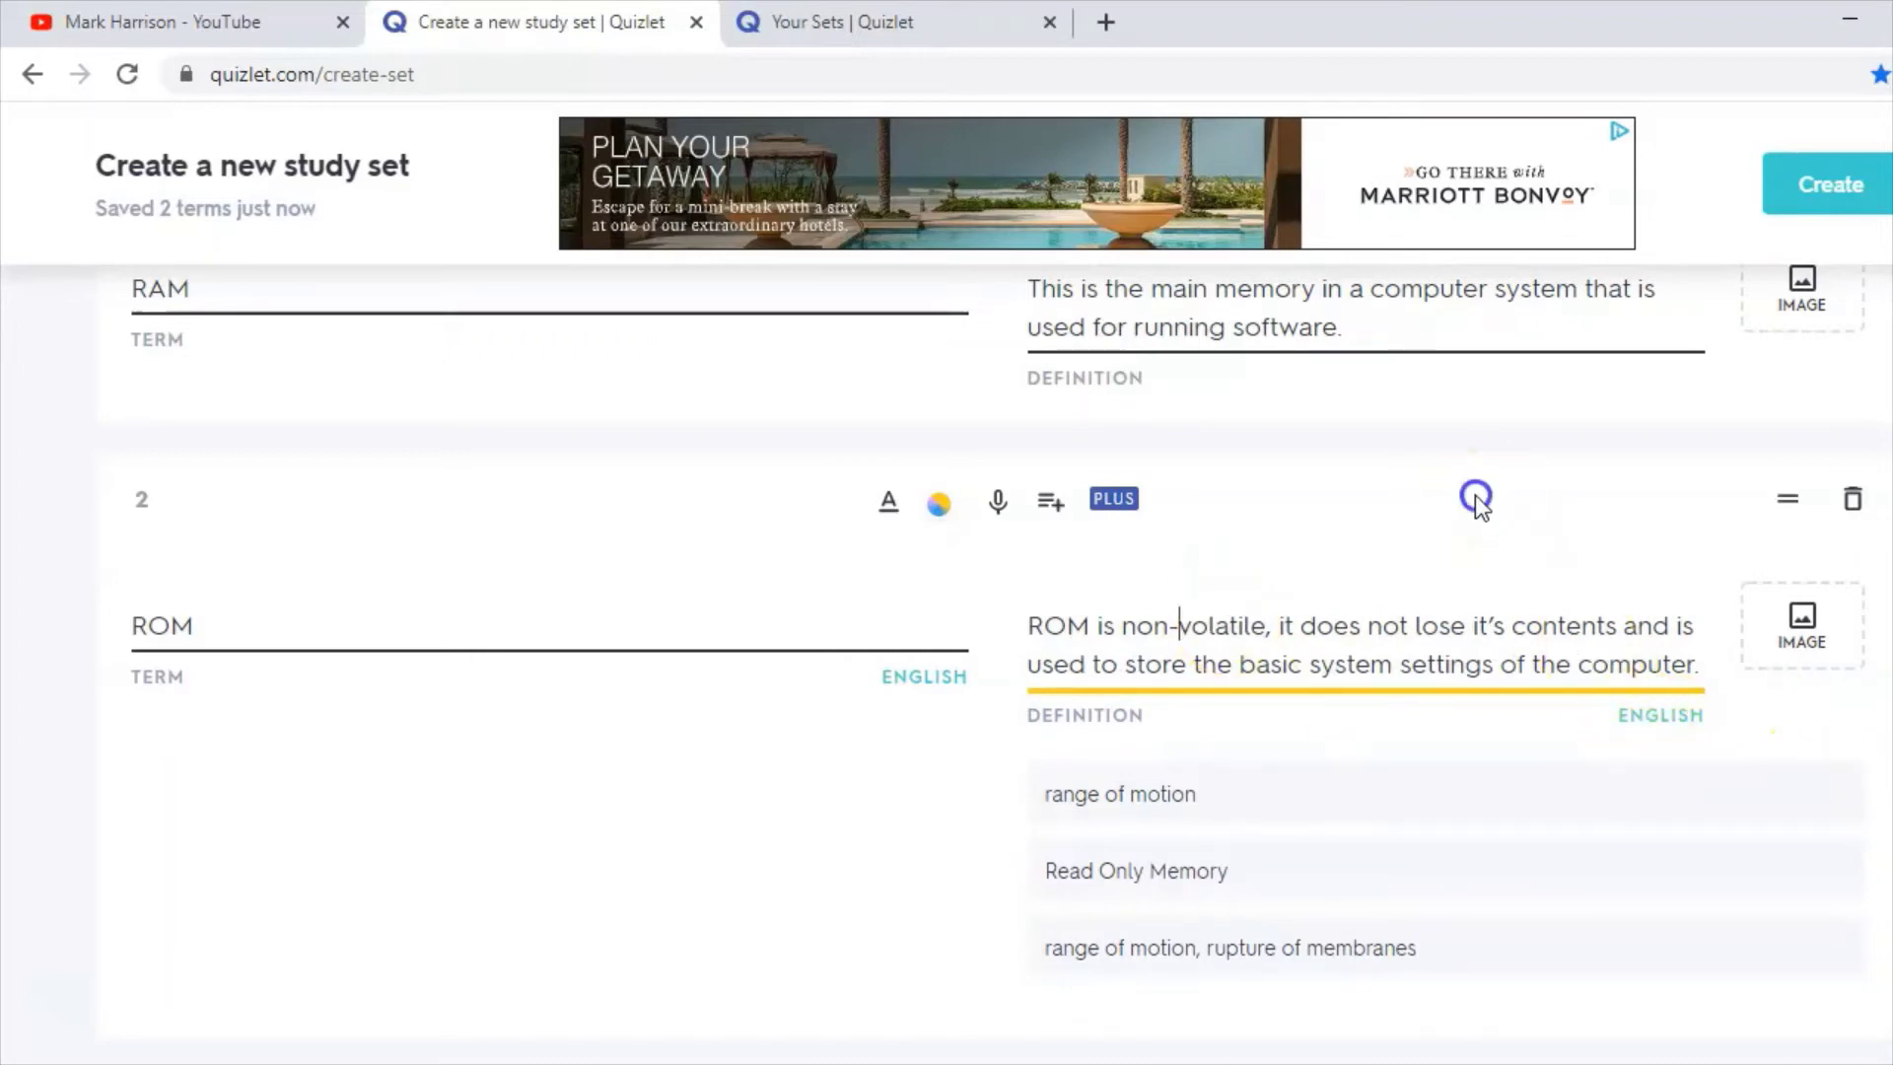
Step: Review the RAM and ROM cards, create the study set from them and dismiss the sharing prompt
scroll(1475, 495, down, 2)
click(393, 947)
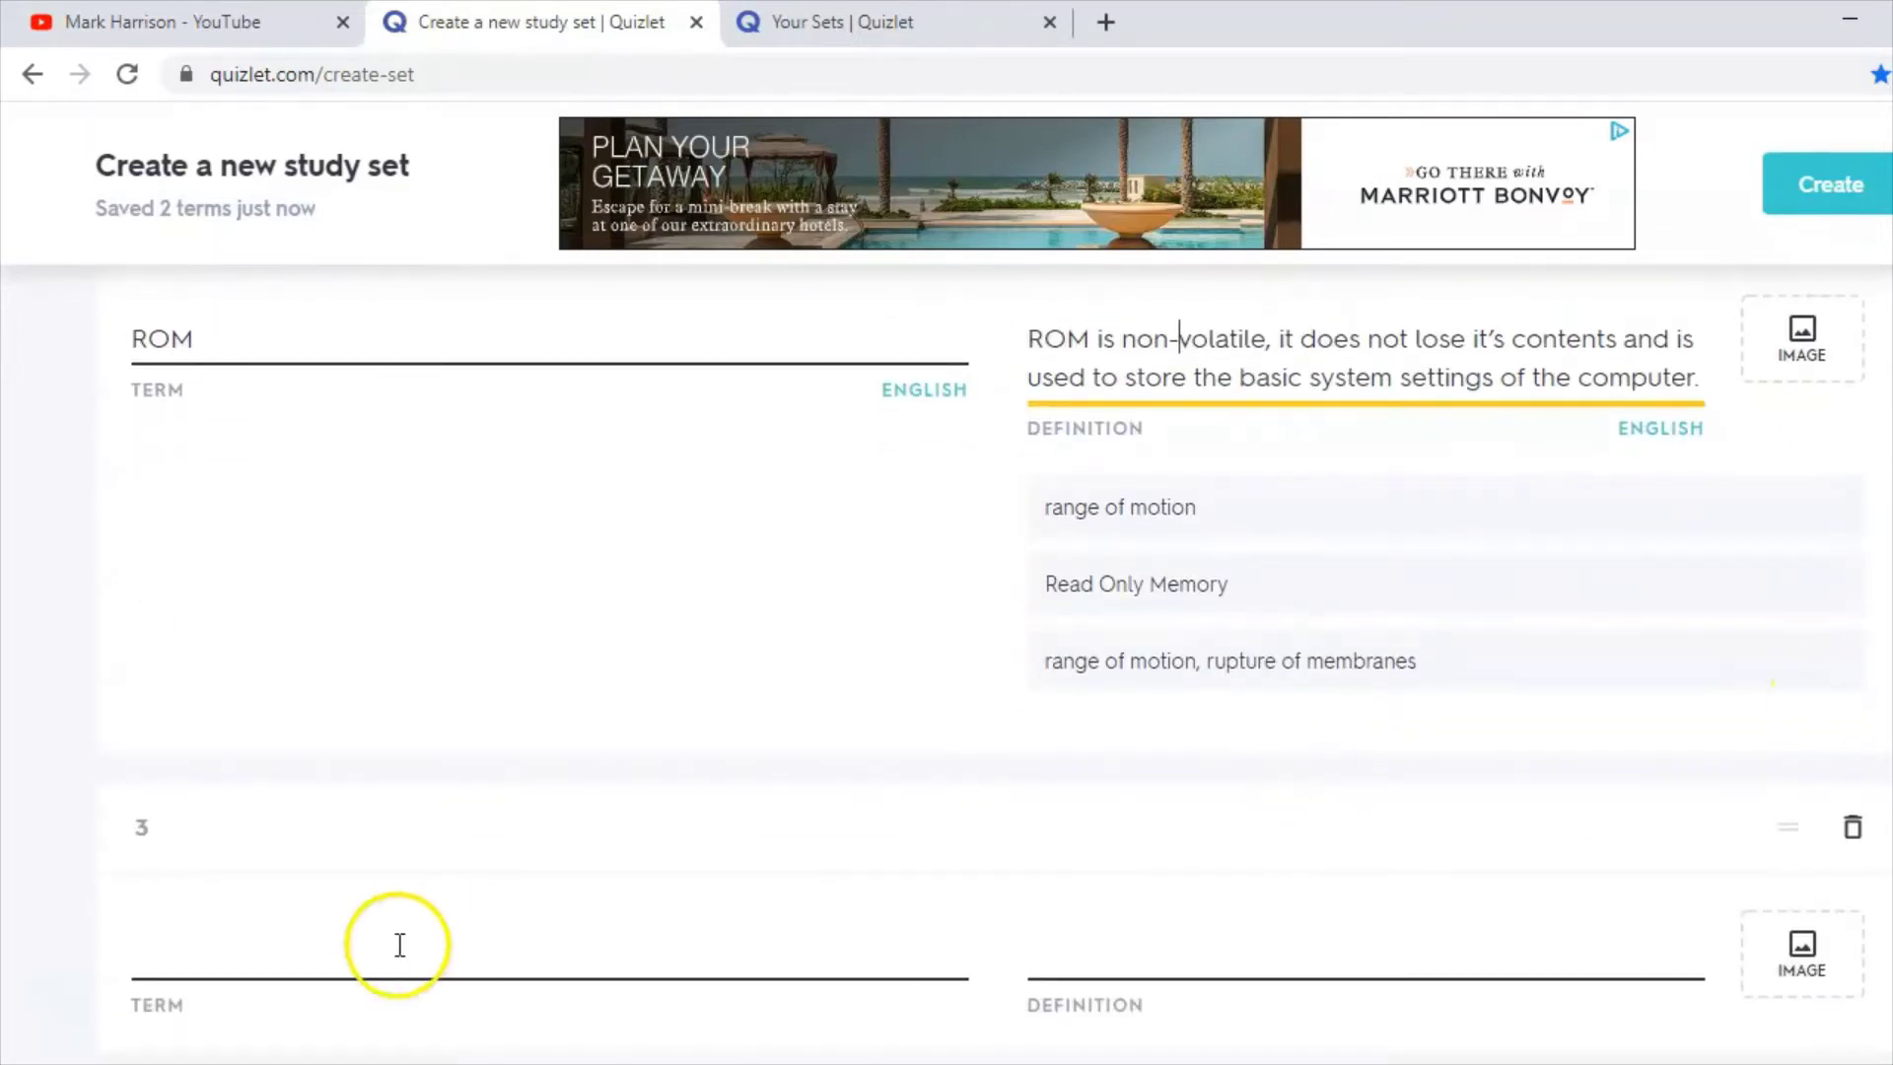
scroll(996, 650, down, 10)
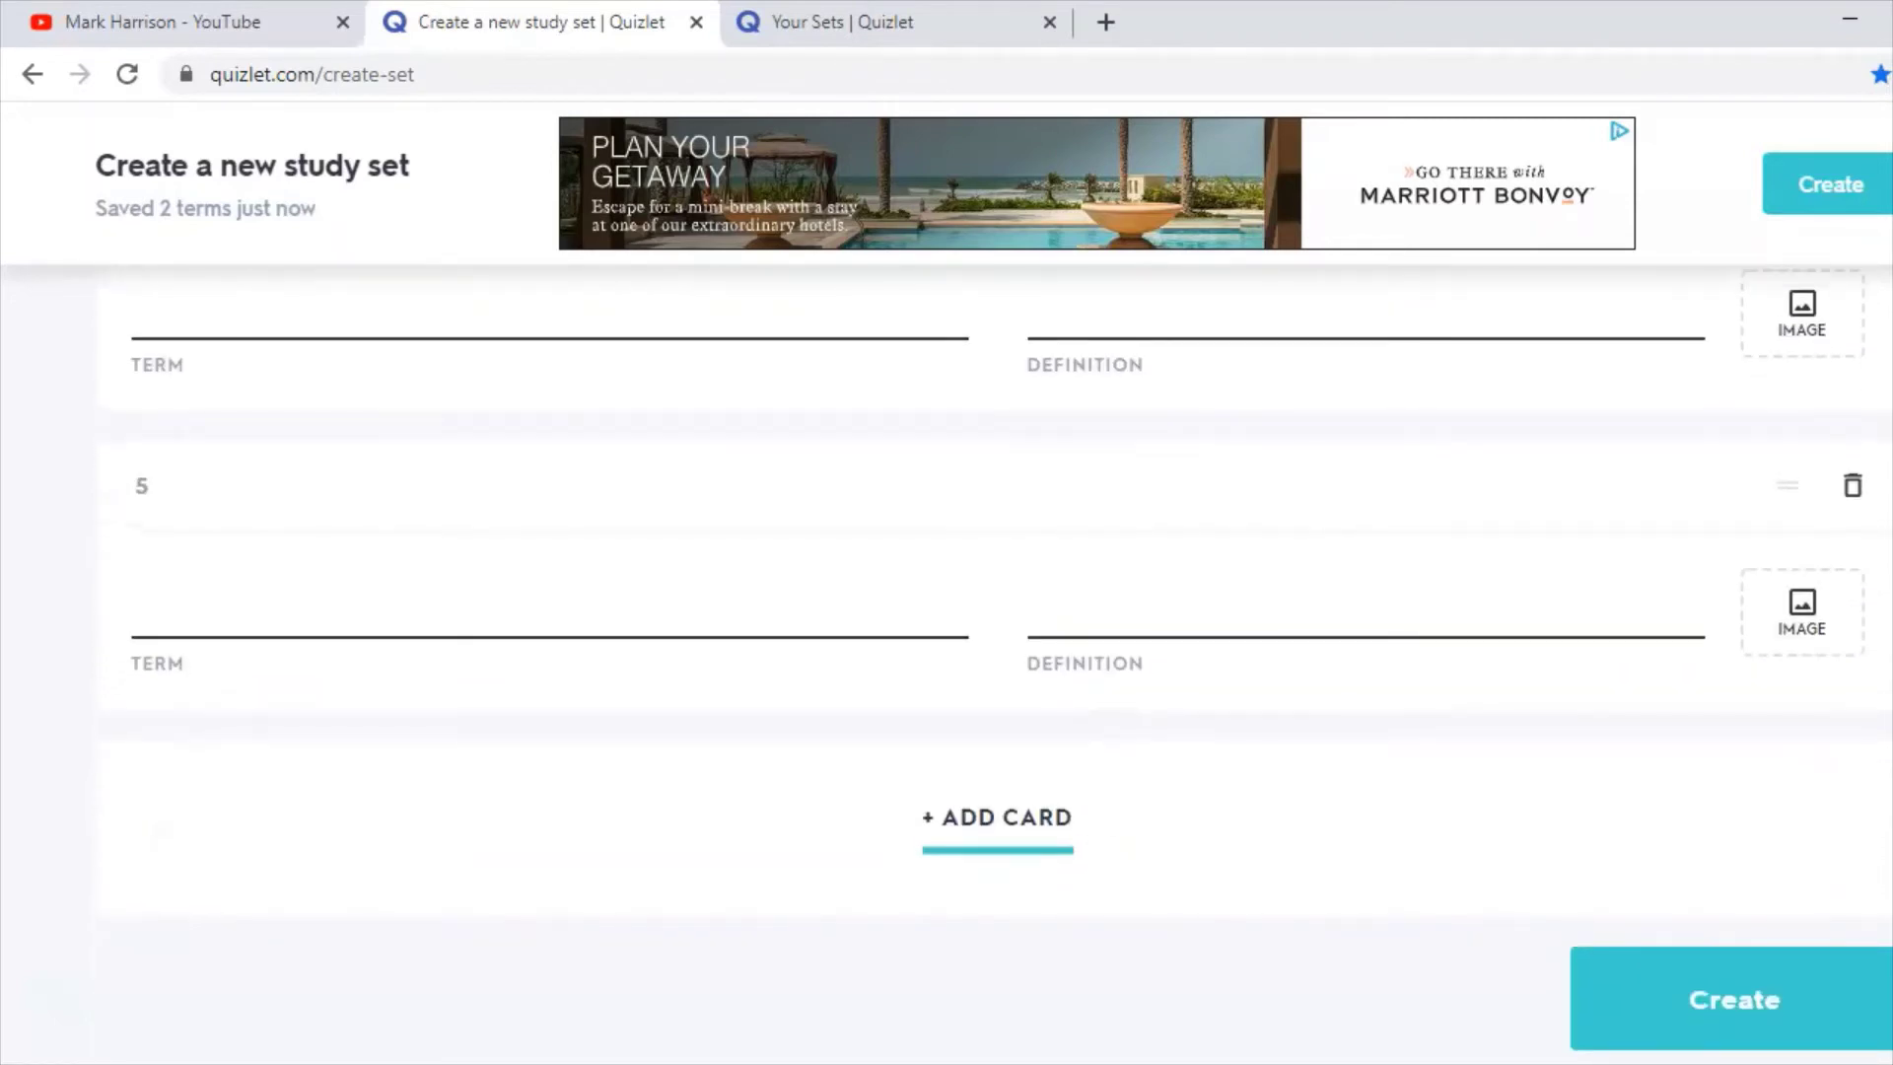
scroll(996, 651, up, 15)
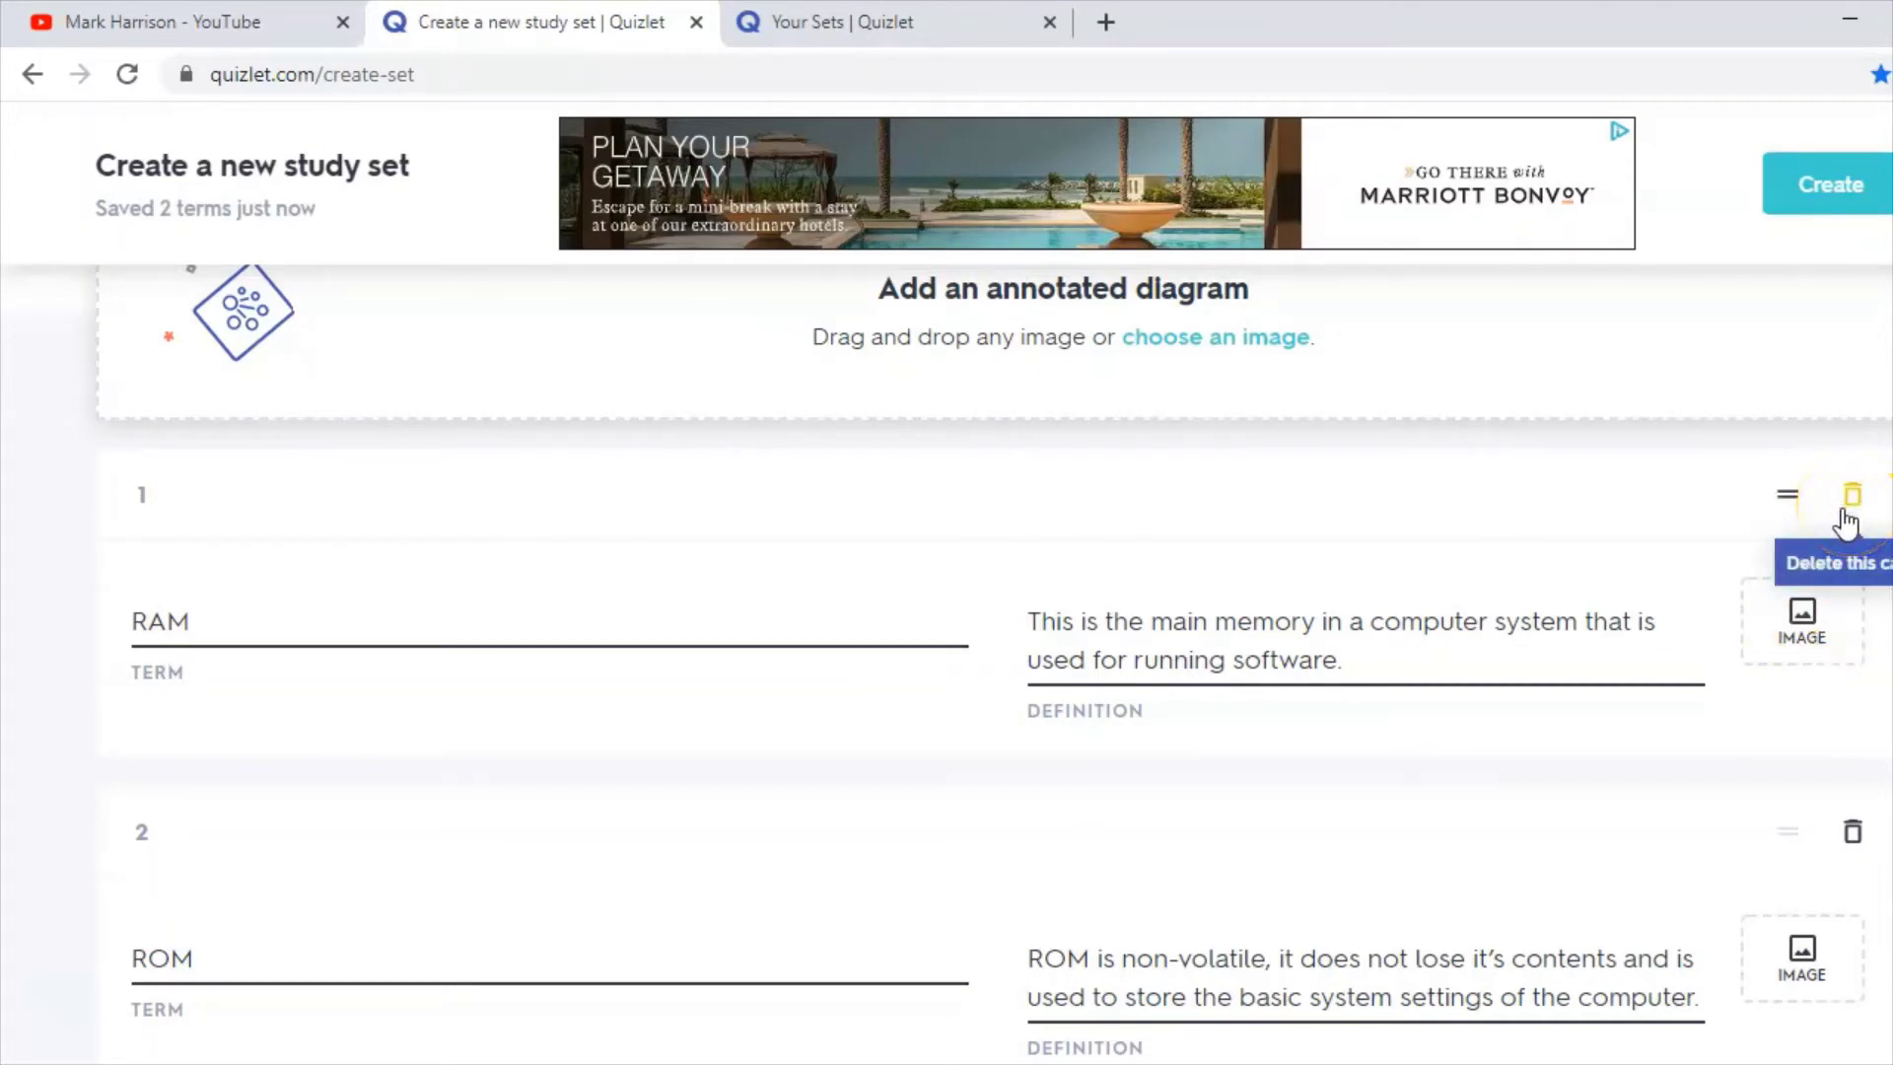
scroll(1891, 480, down, 2)
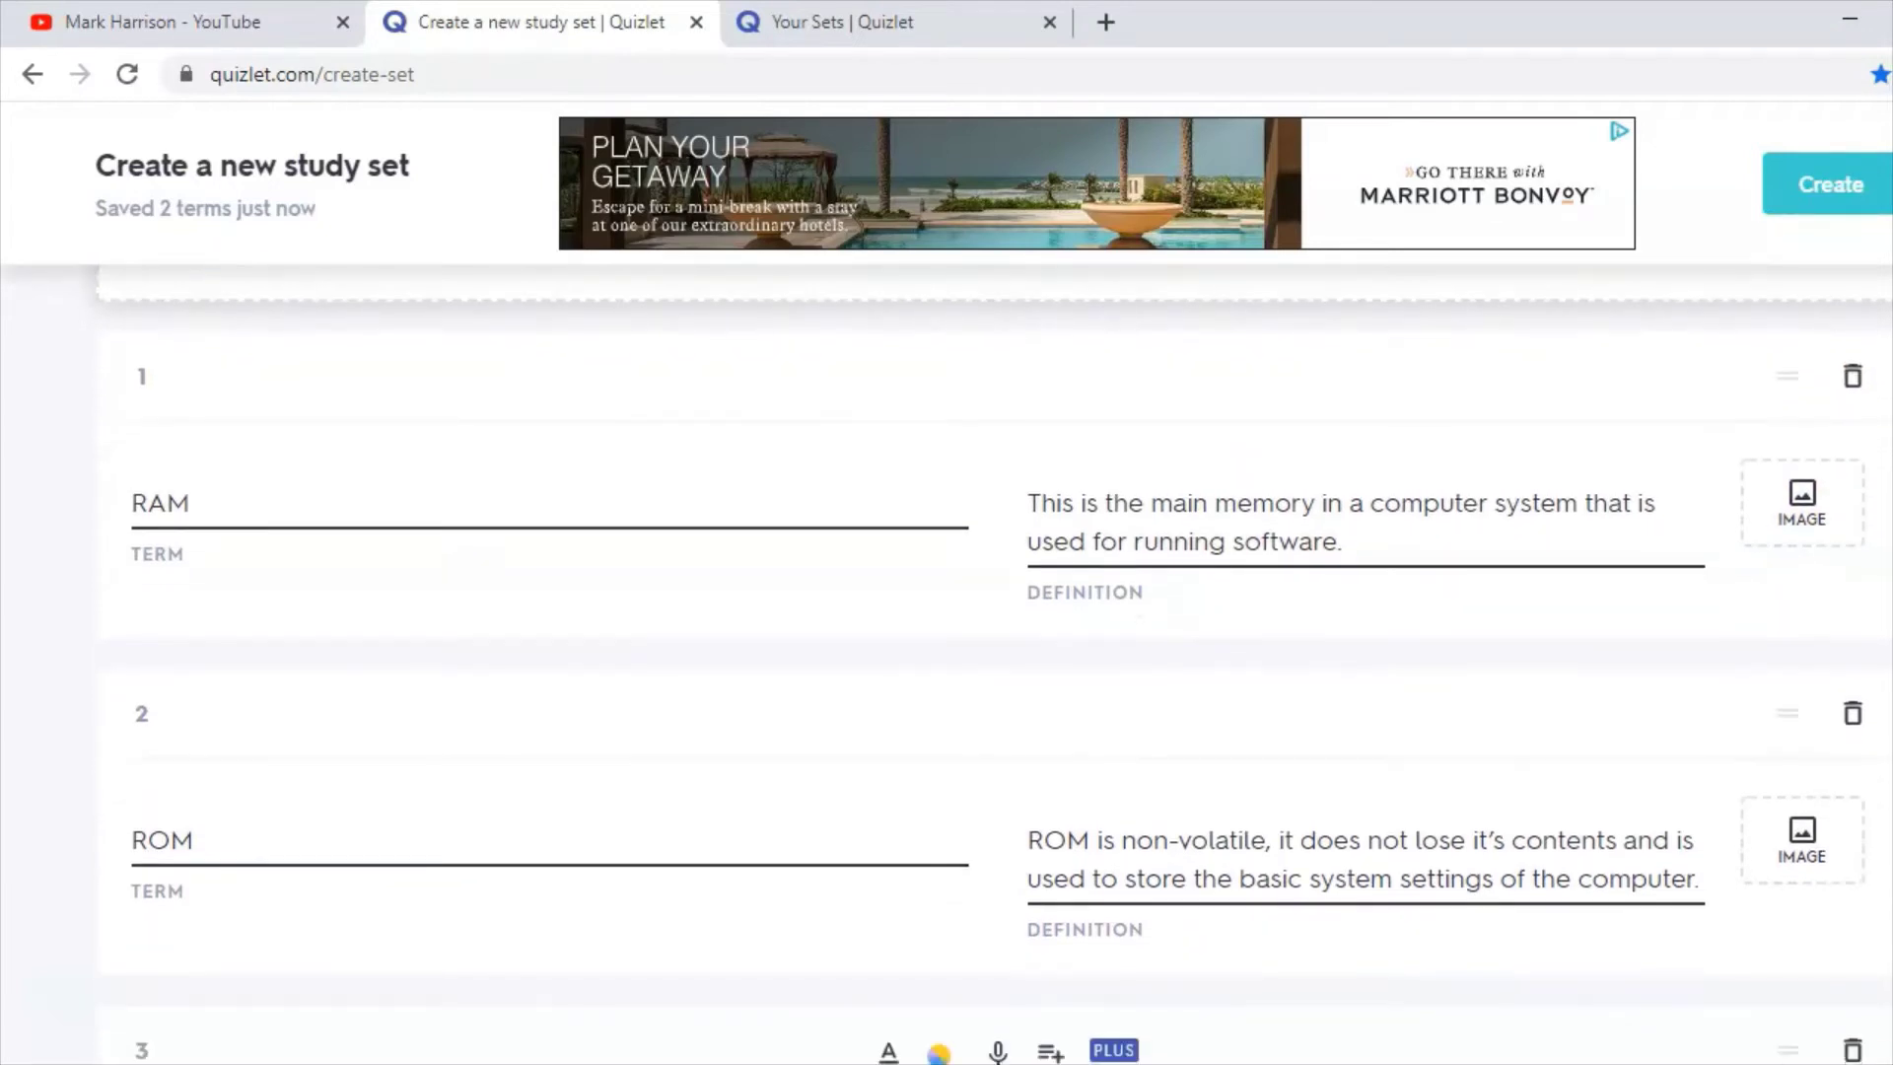
scroll(1891, 480, up, 1)
key(Tab)
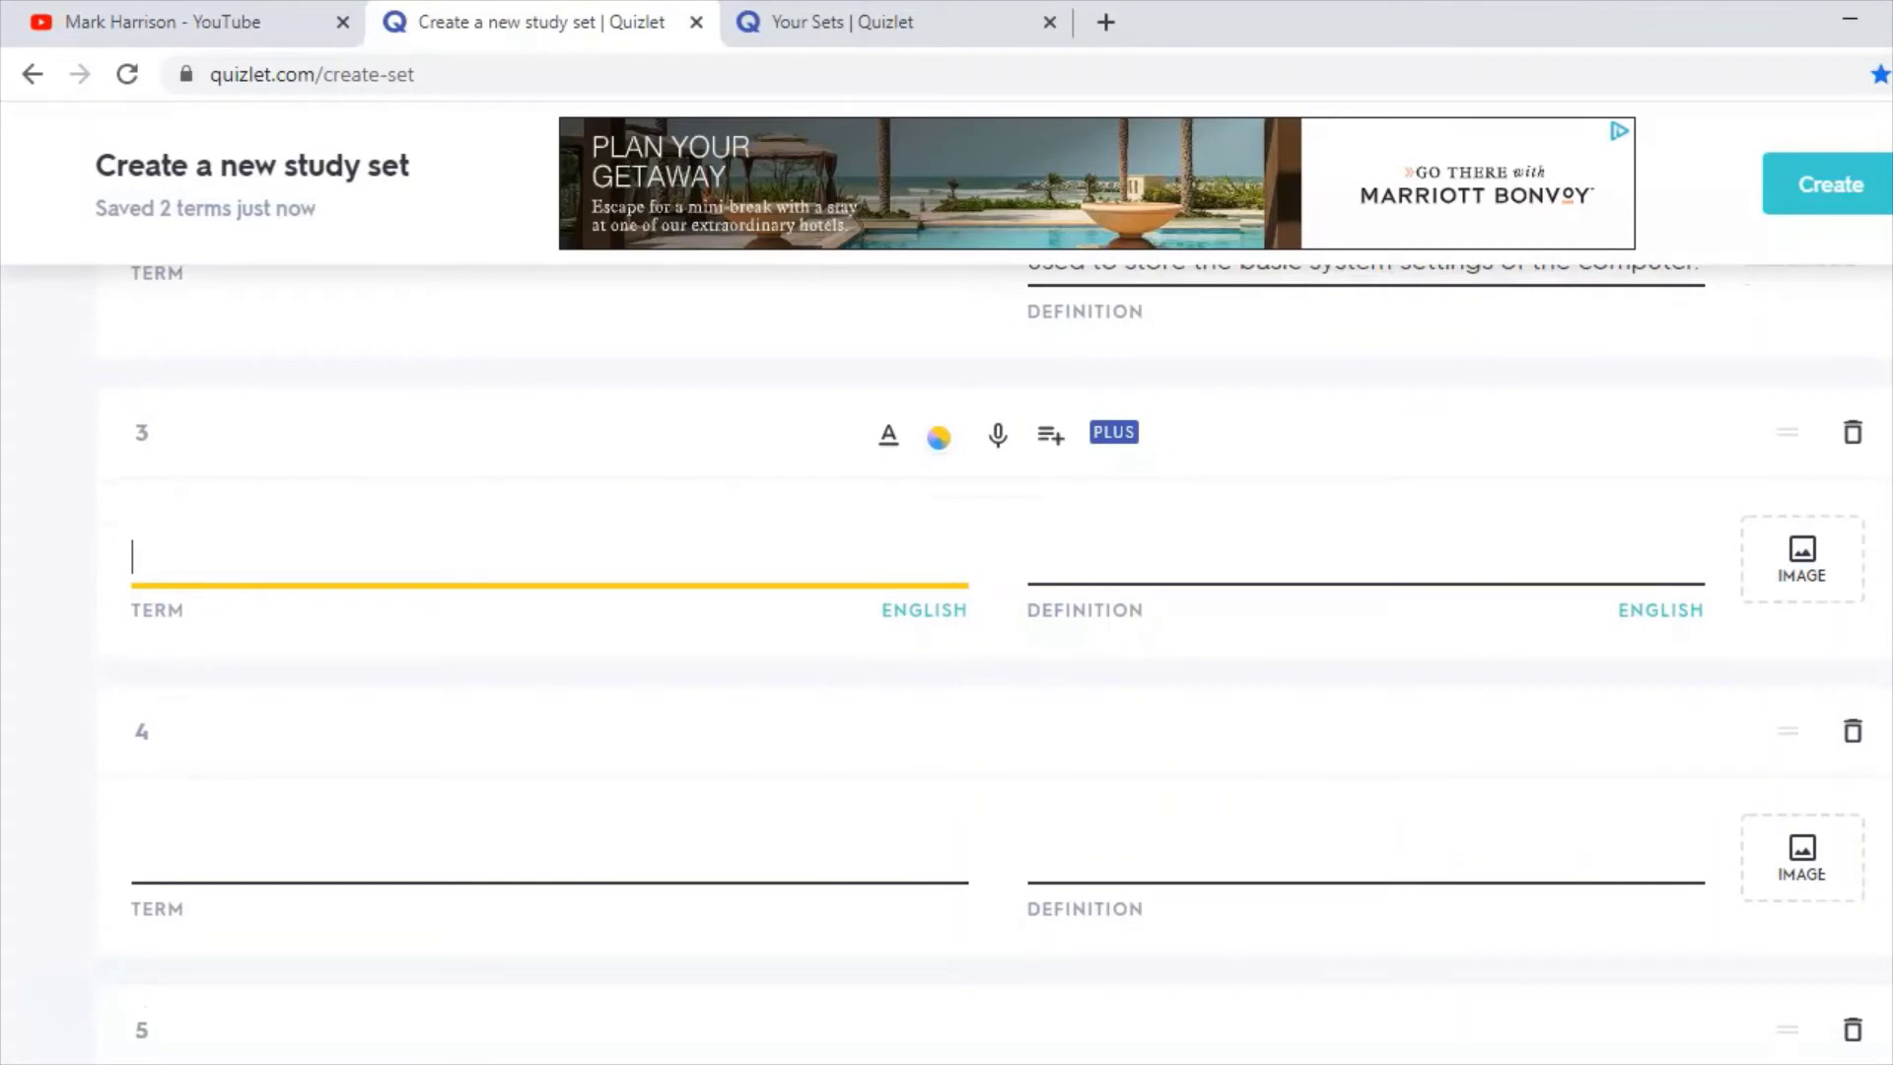
scroll(947, 591, down, 5)
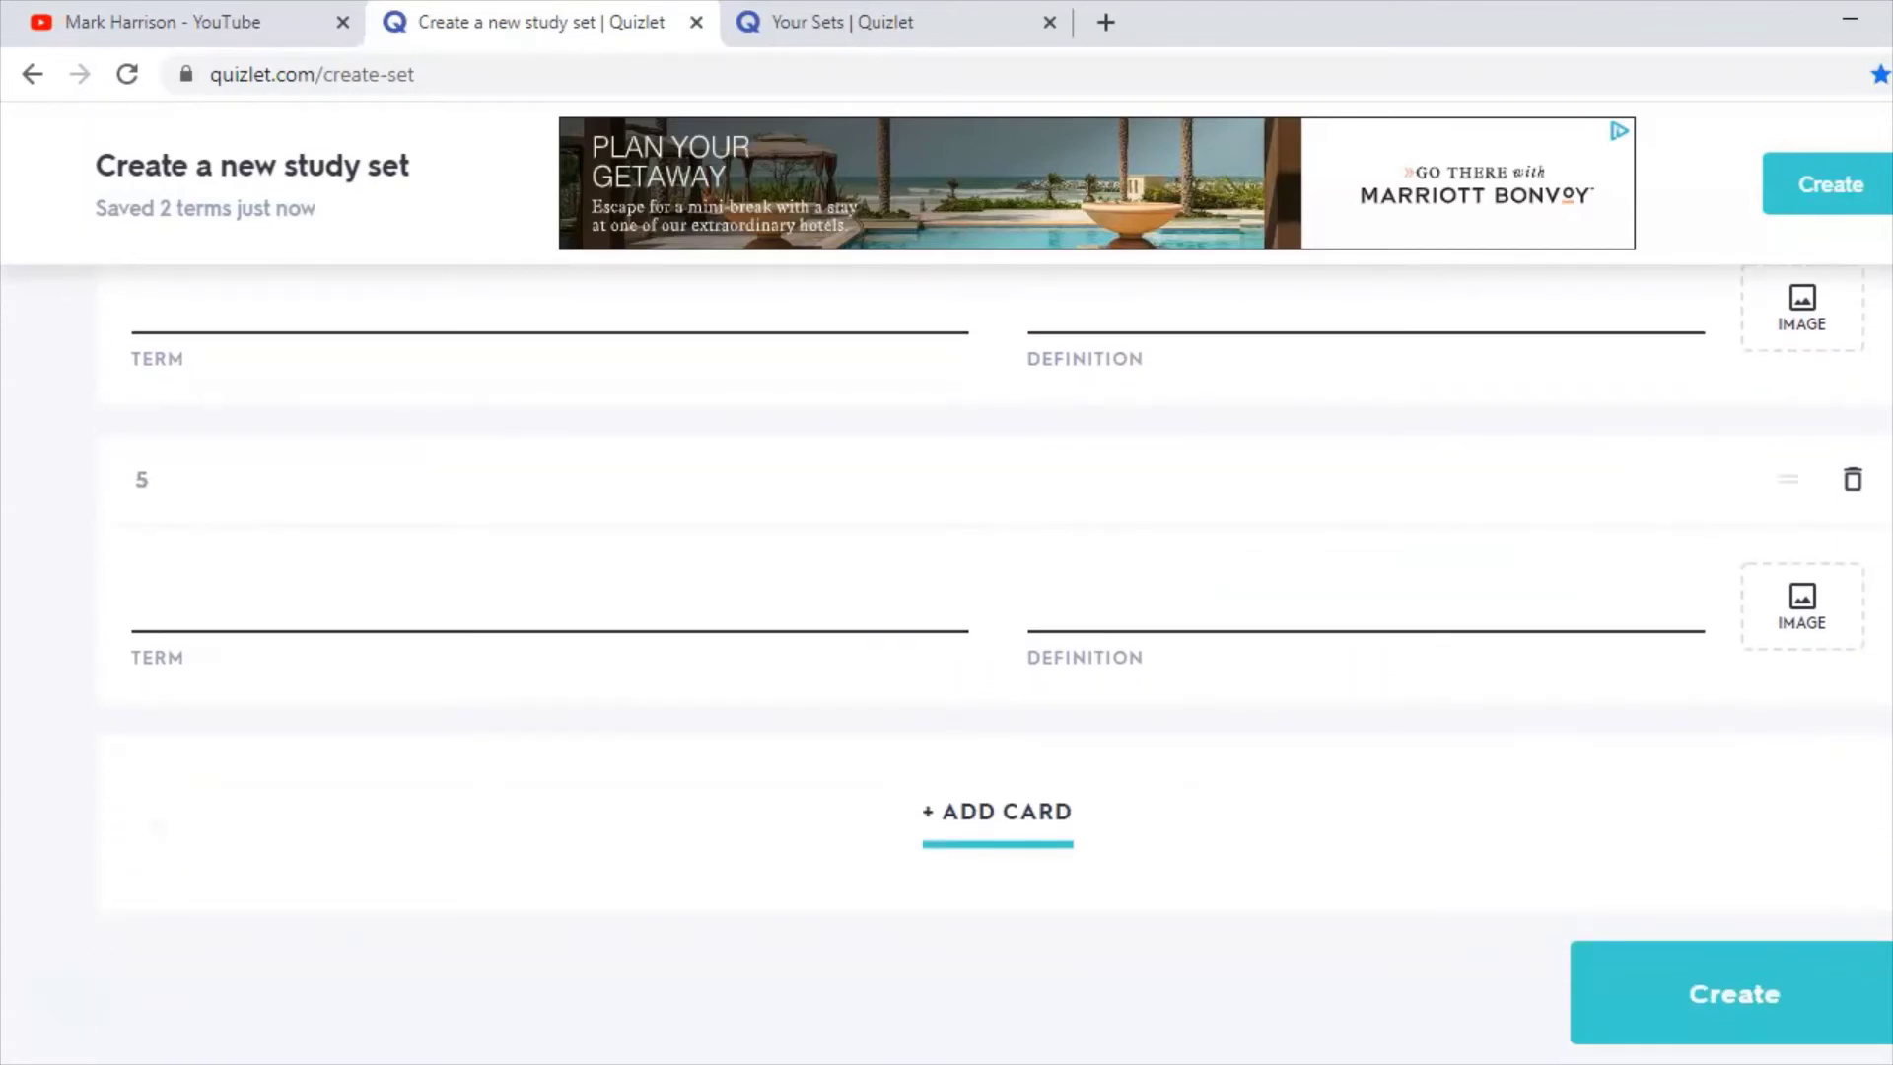
click(1698, 1004)
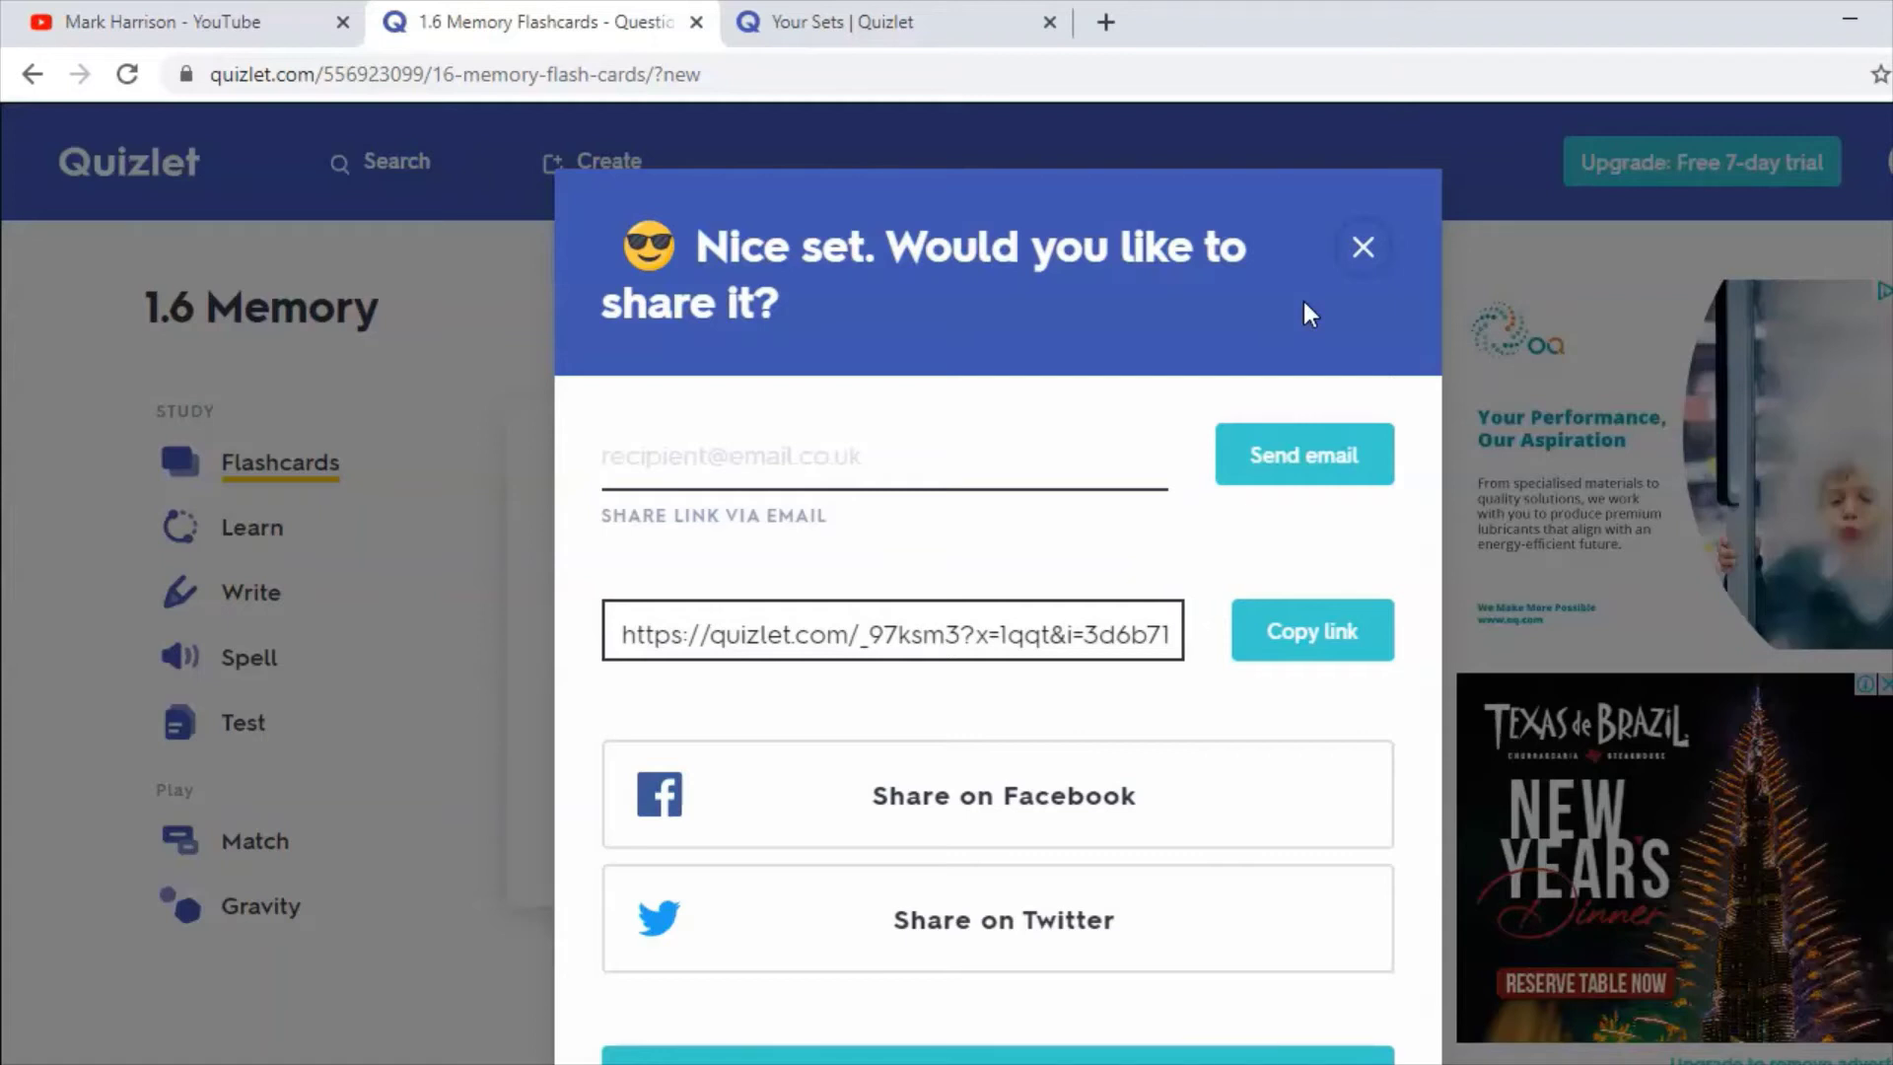
mouse_move(907, 1060)
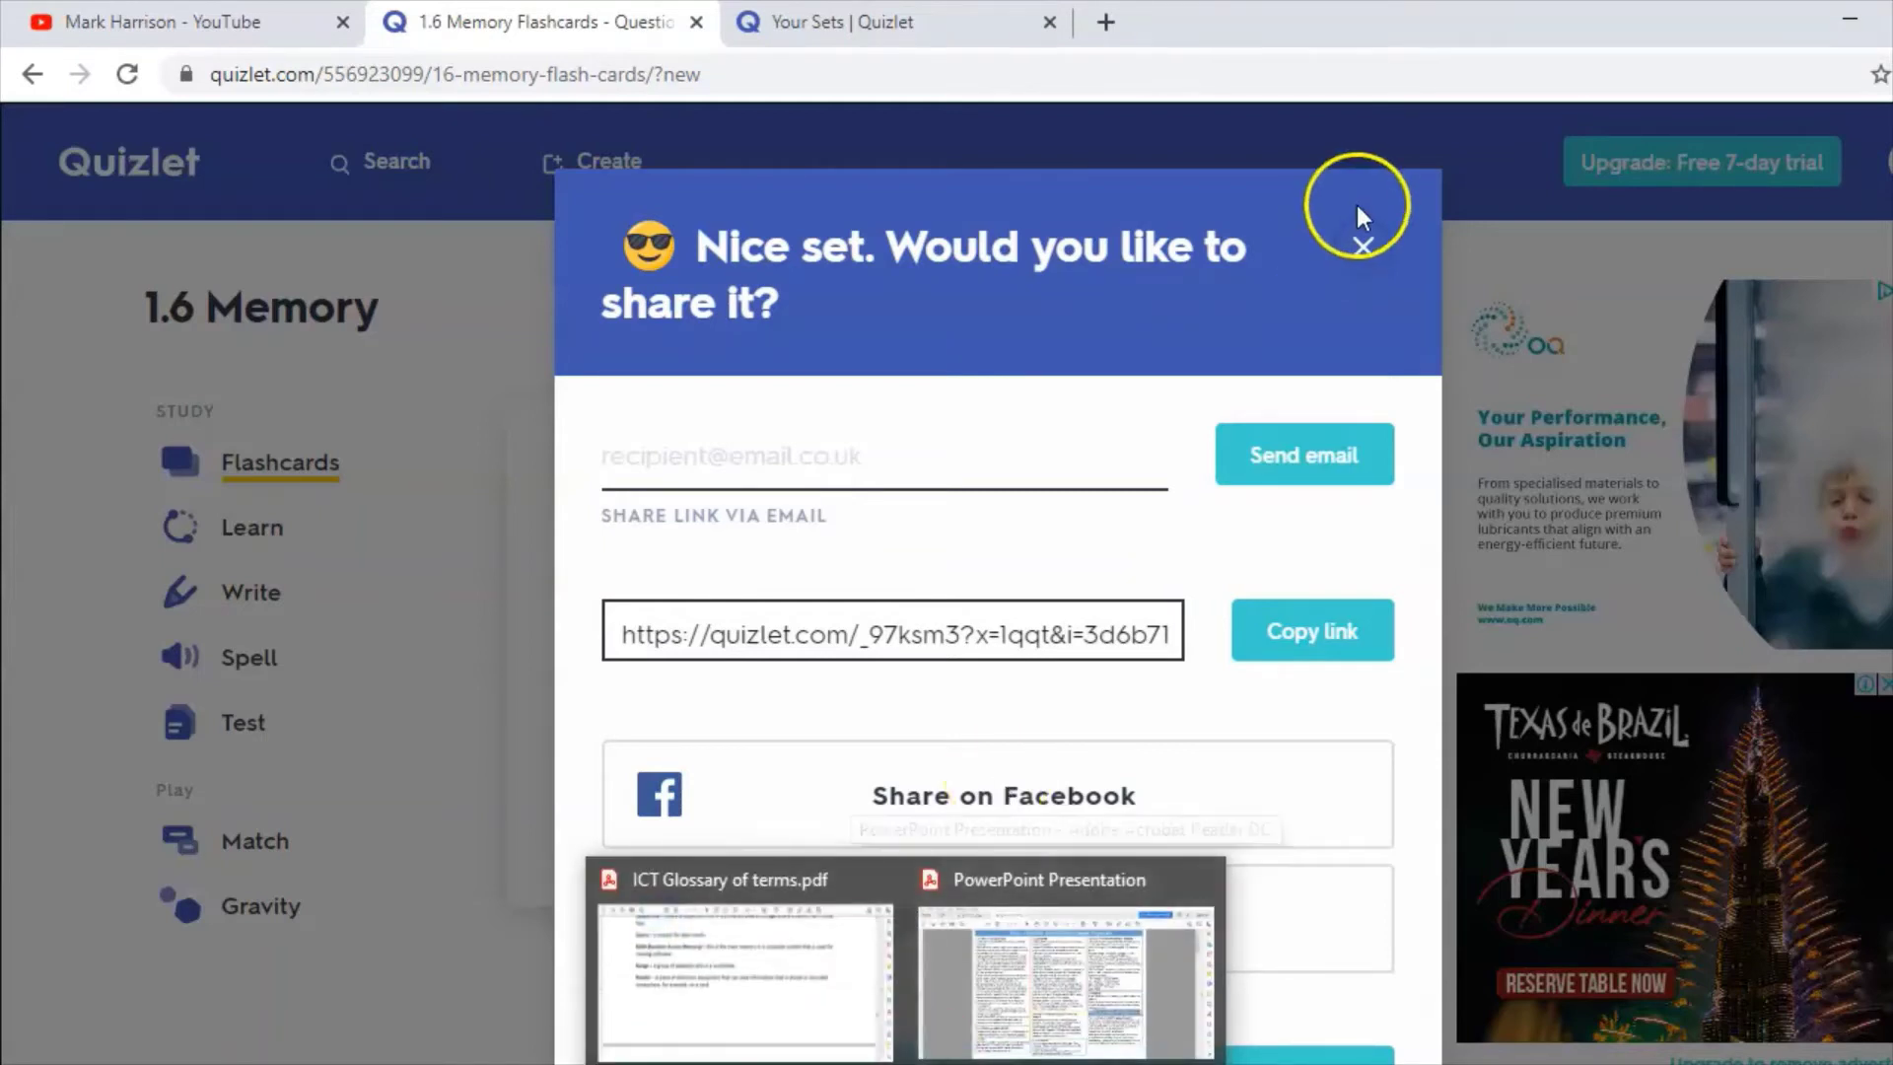
click(1365, 258)
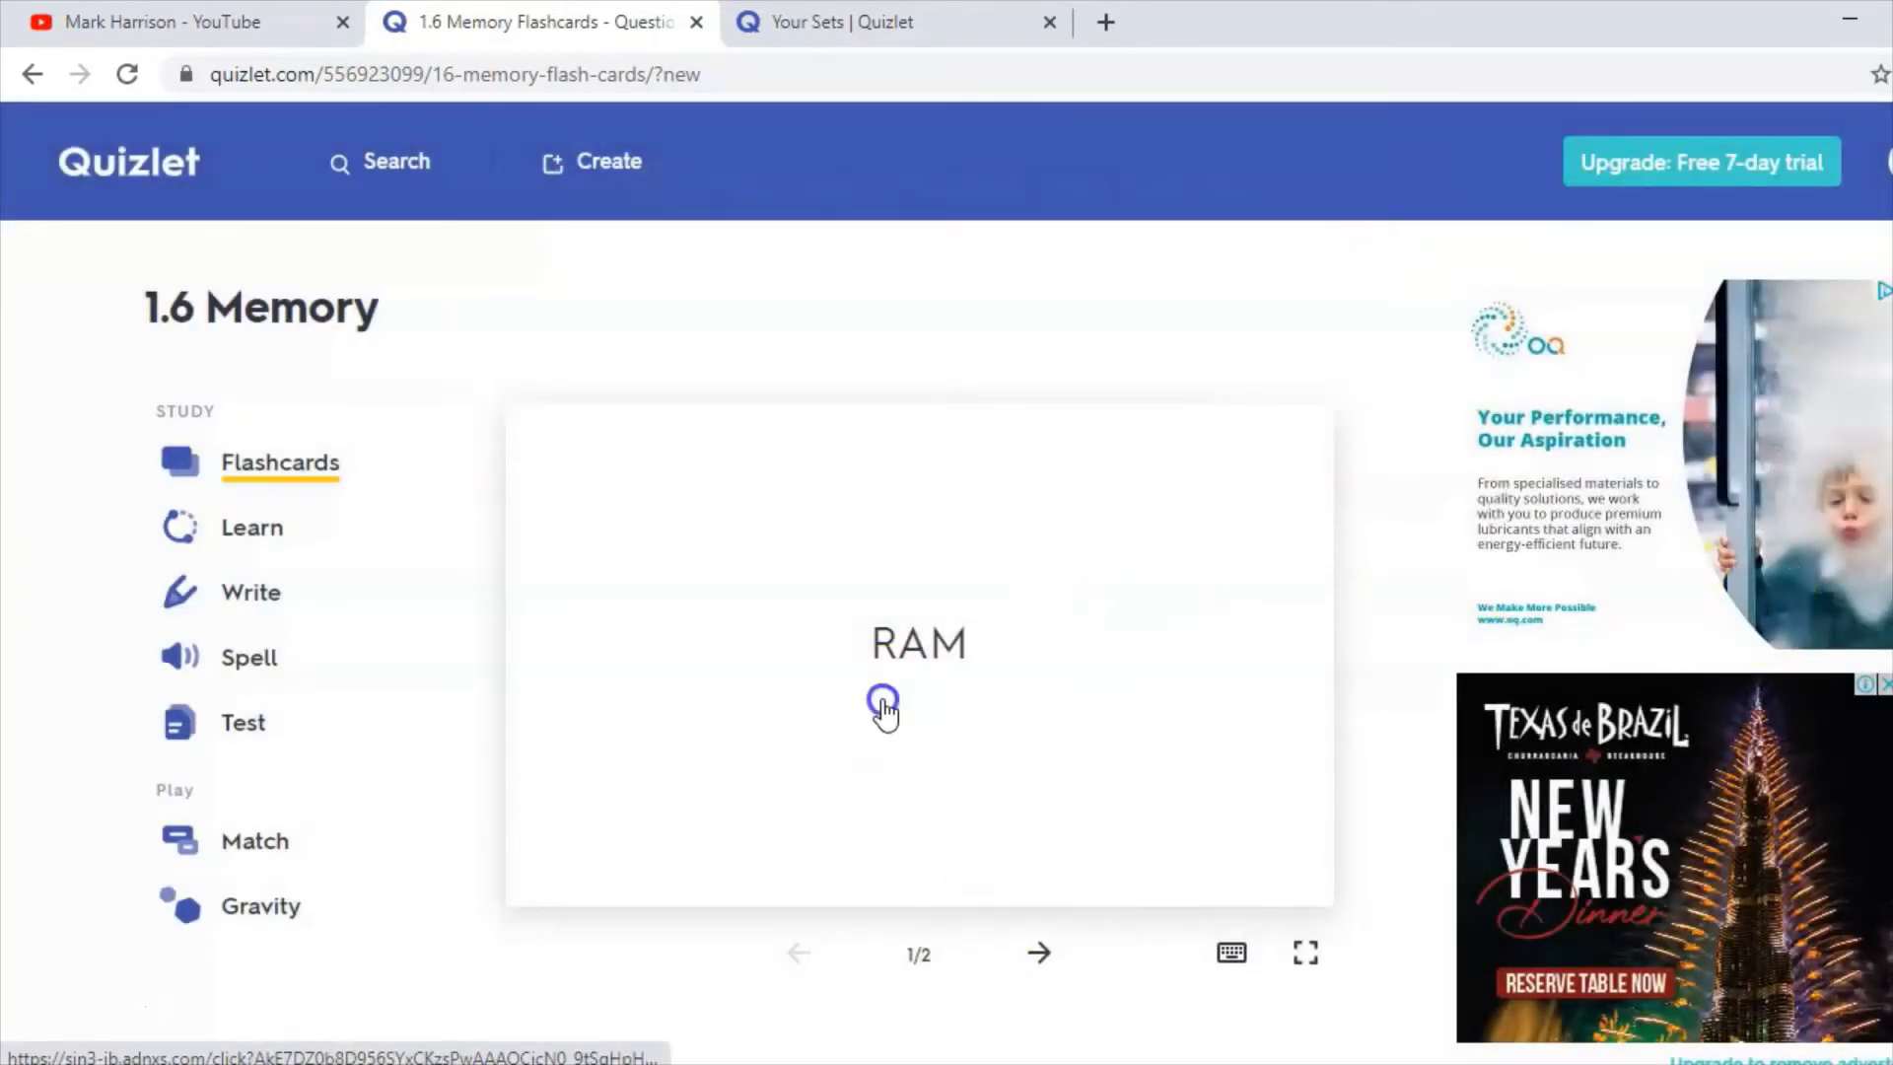
Step: Flip the RAM and ROM flashcards in the 1.6 Memory set to read their definitions
click(883, 706)
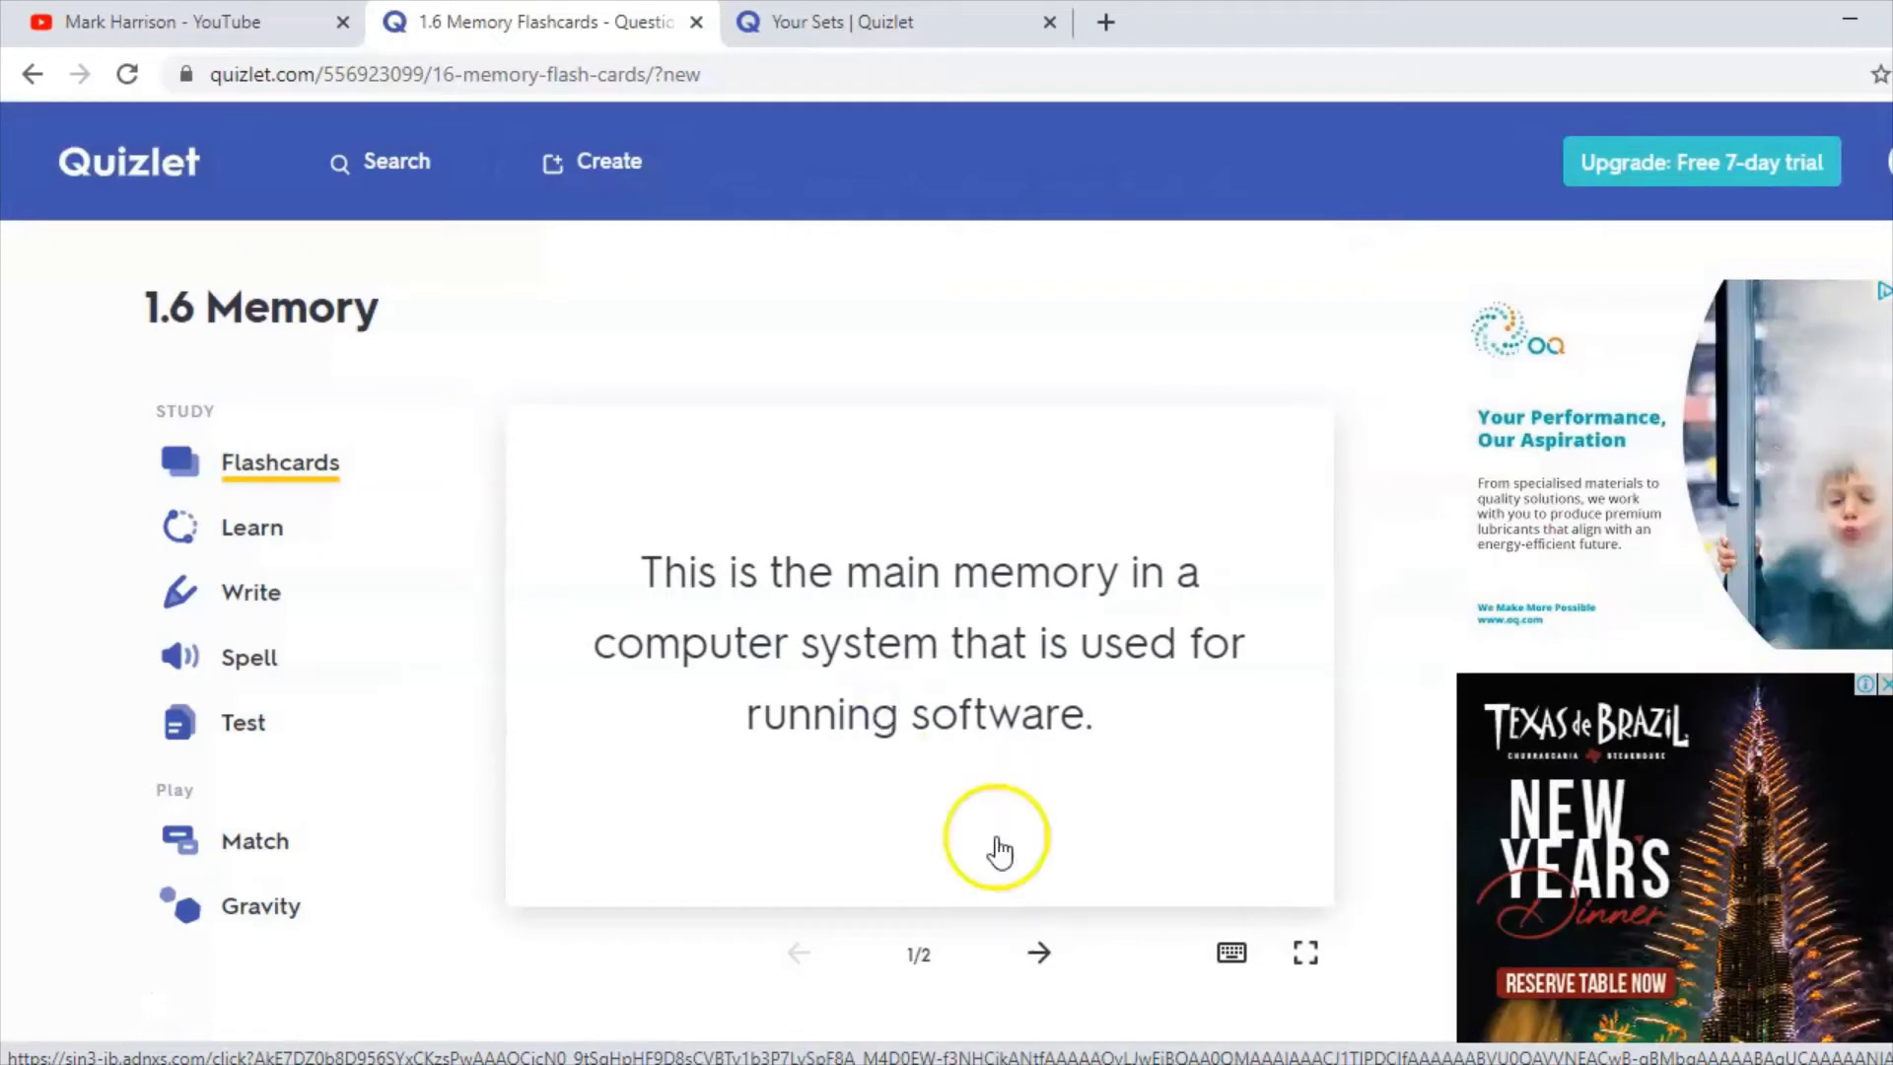
click(1043, 957)
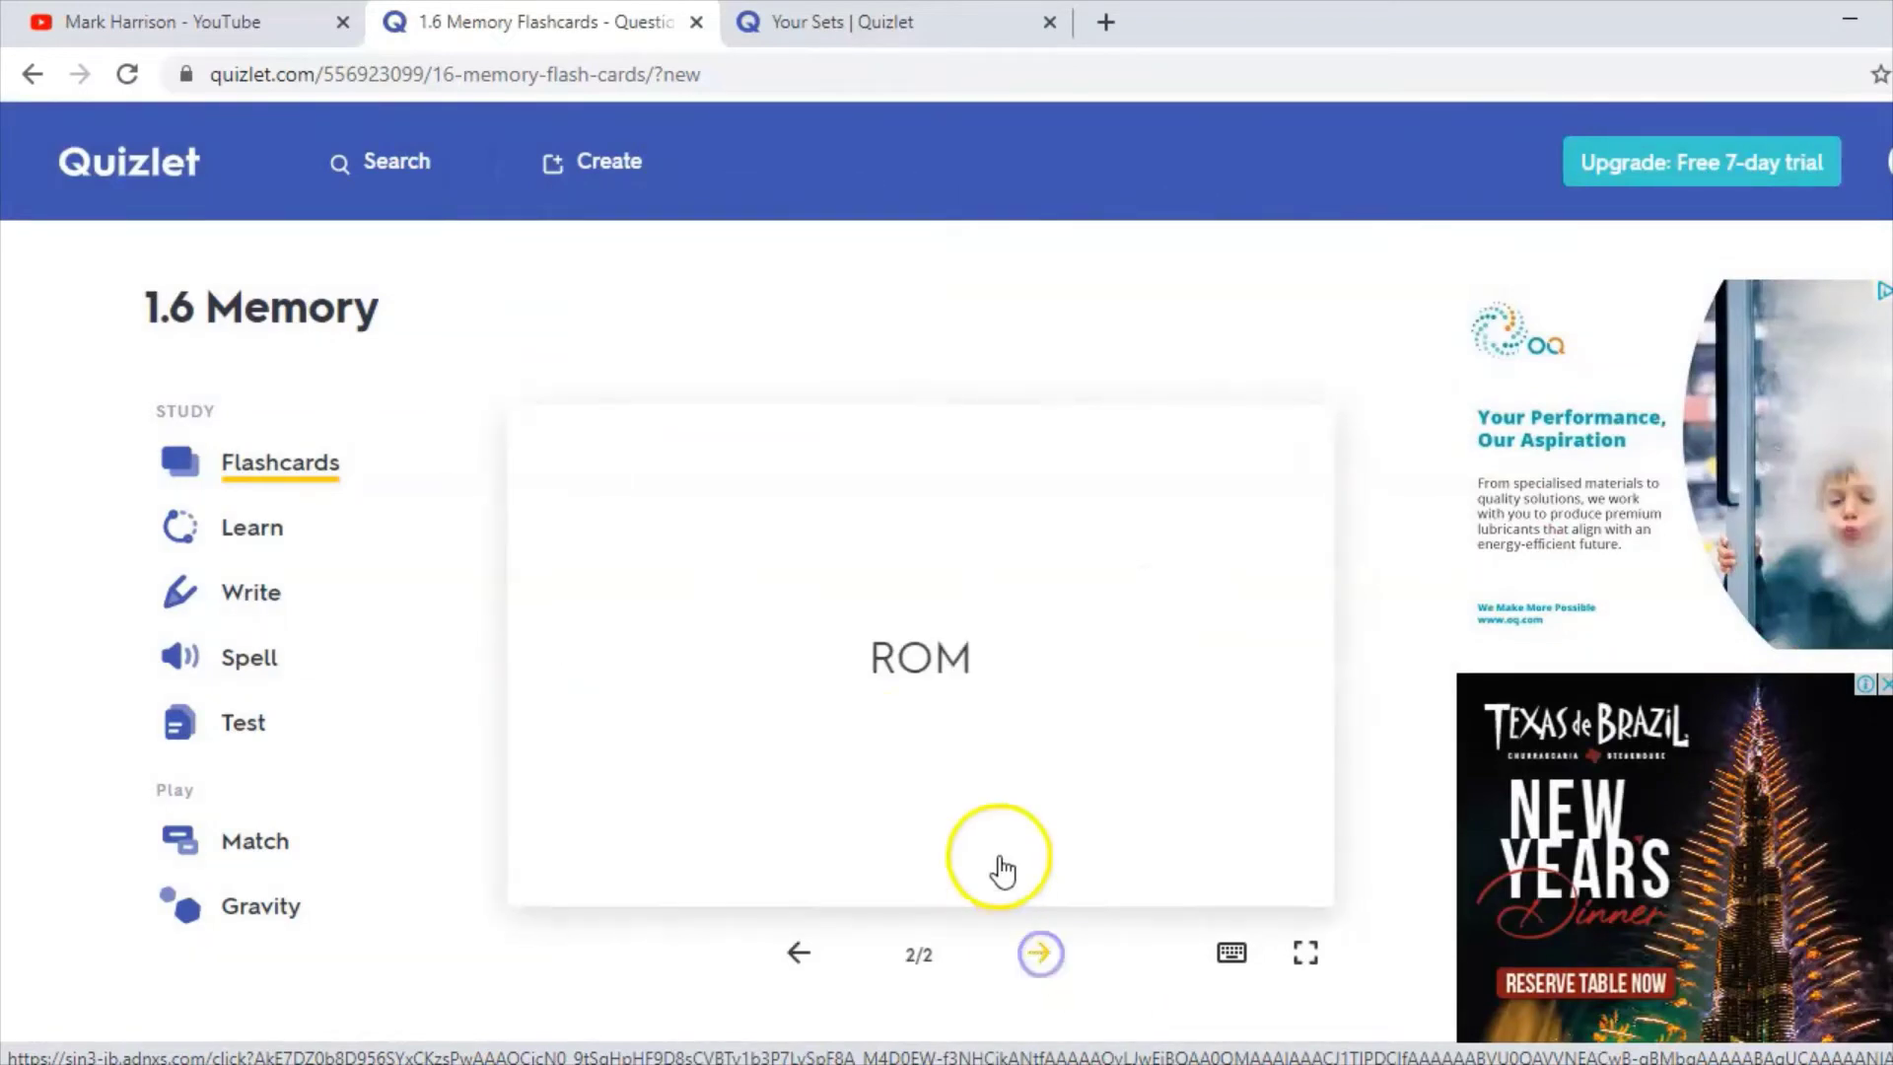
click(858, 747)
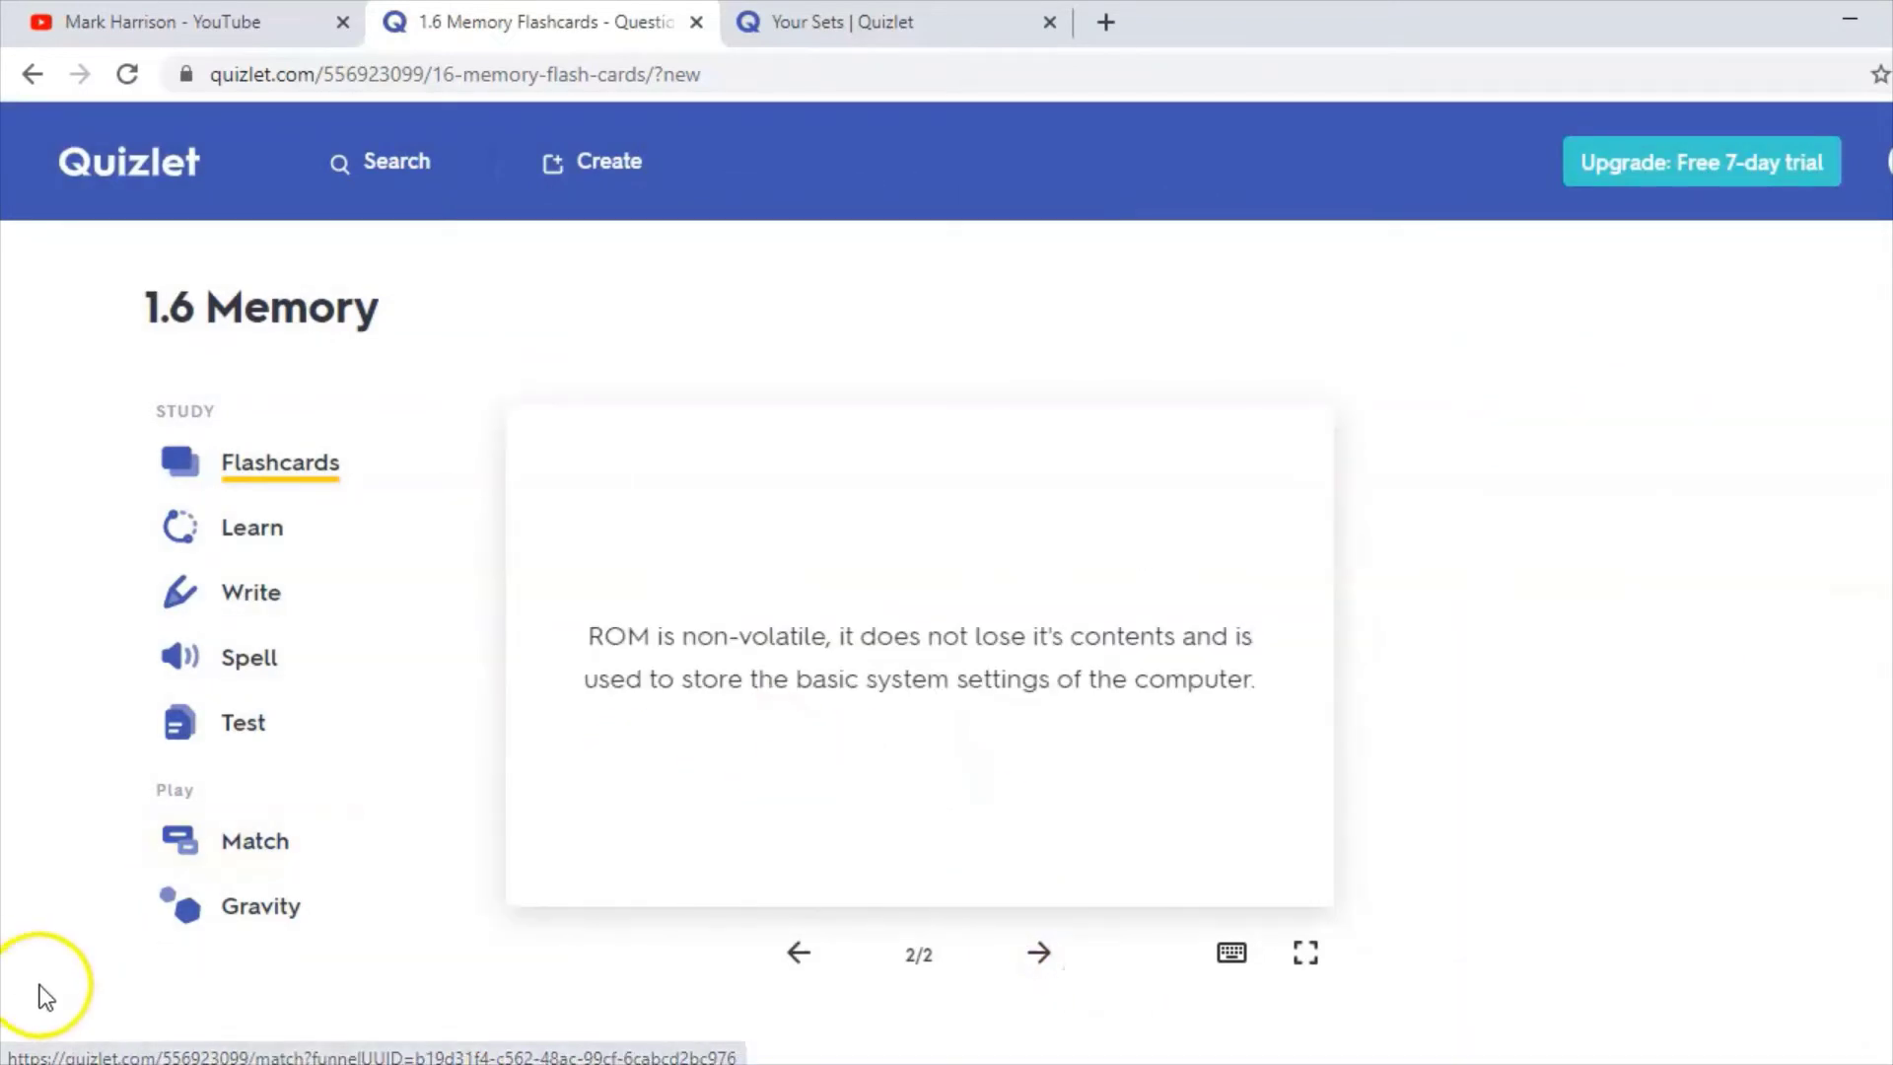
Step: Open the ICT Key Terms set from the Quizlet home page and go through its two flashcards, returning to the first
click(141, 158)
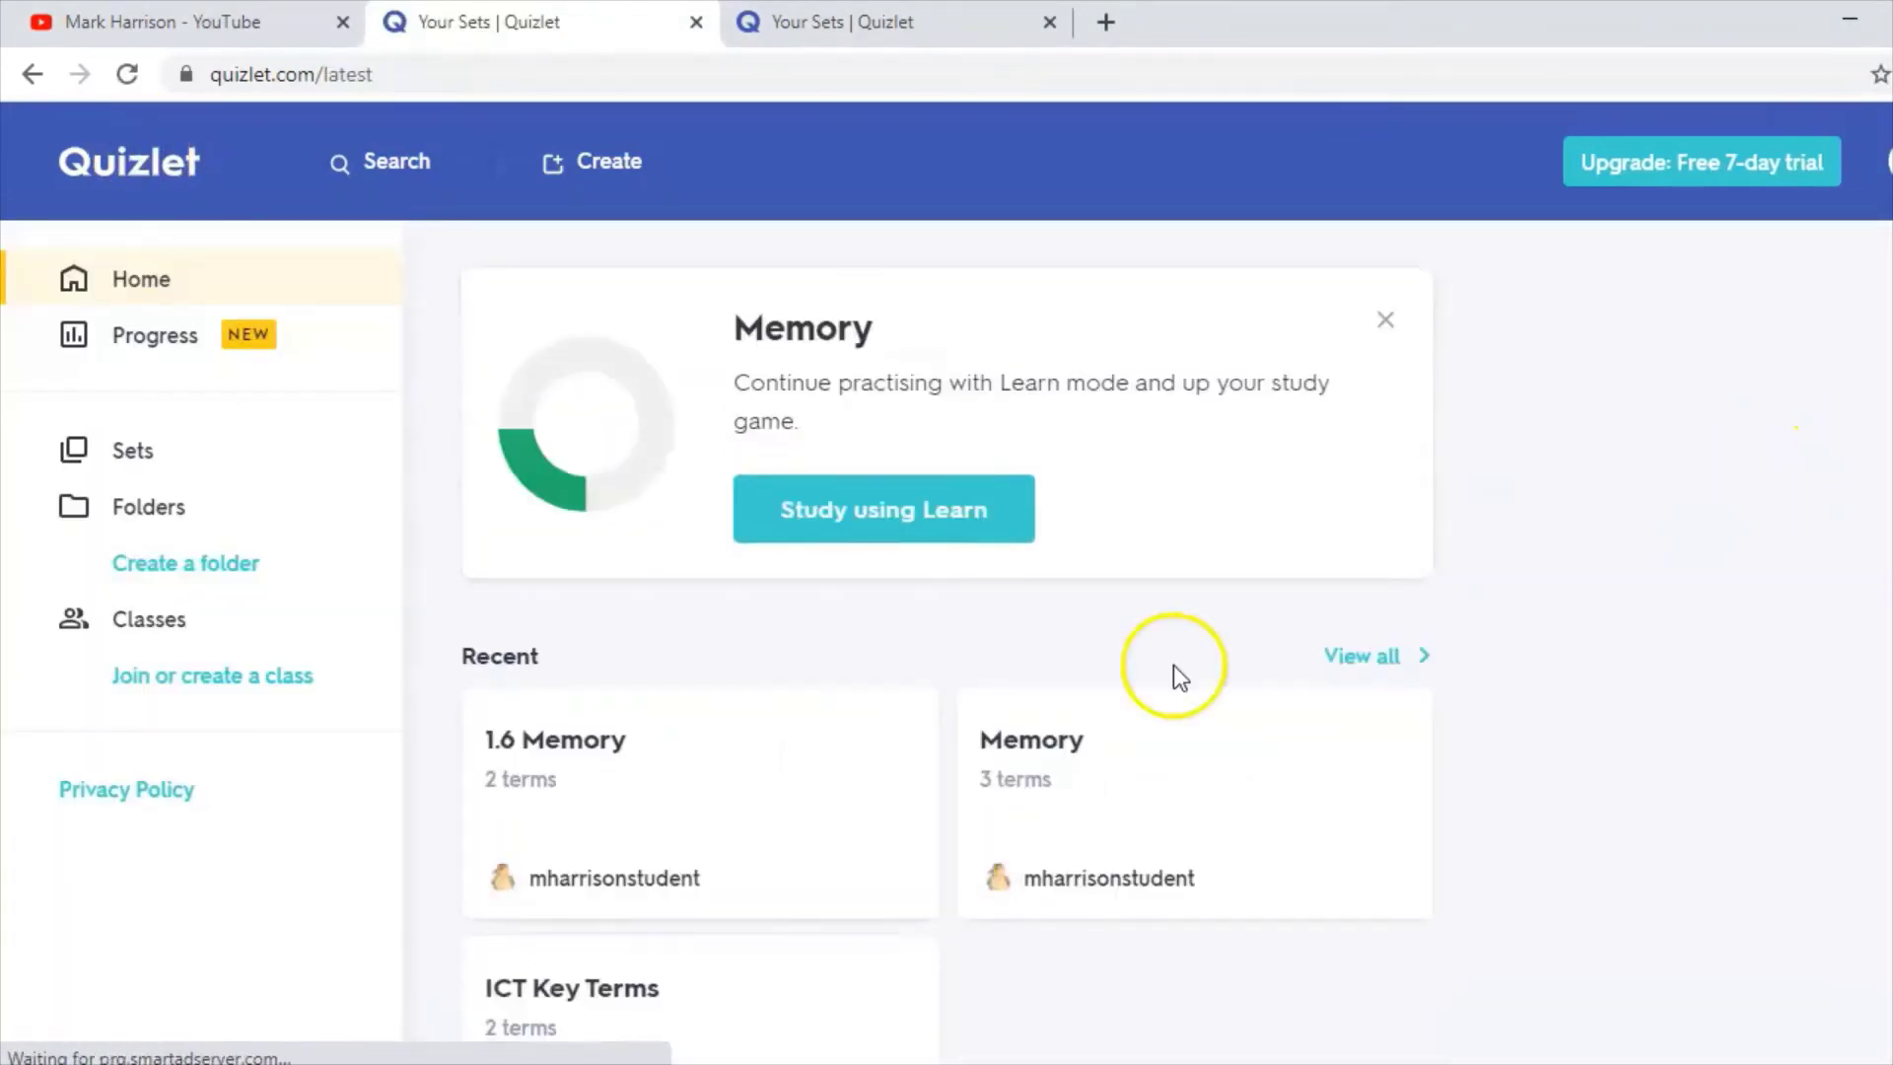
scroll(947, 583, down, 2)
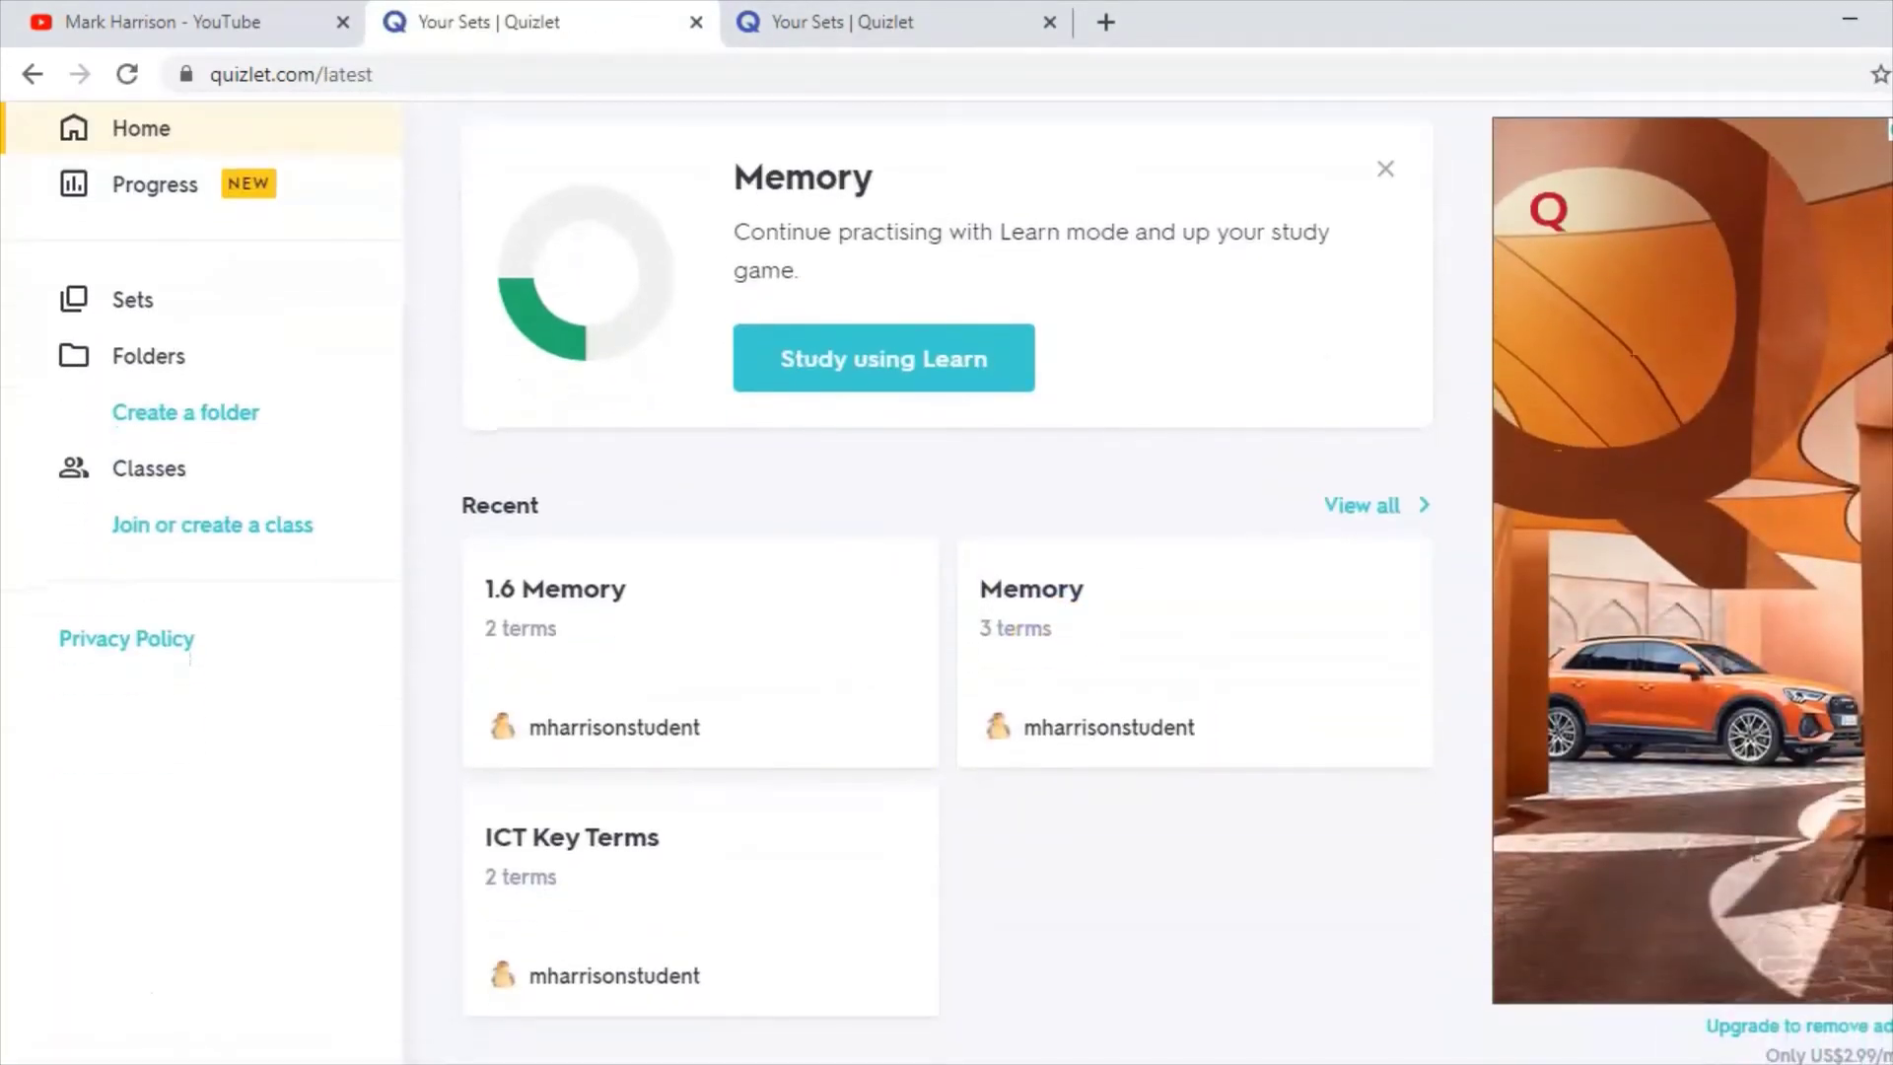
click(575, 889)
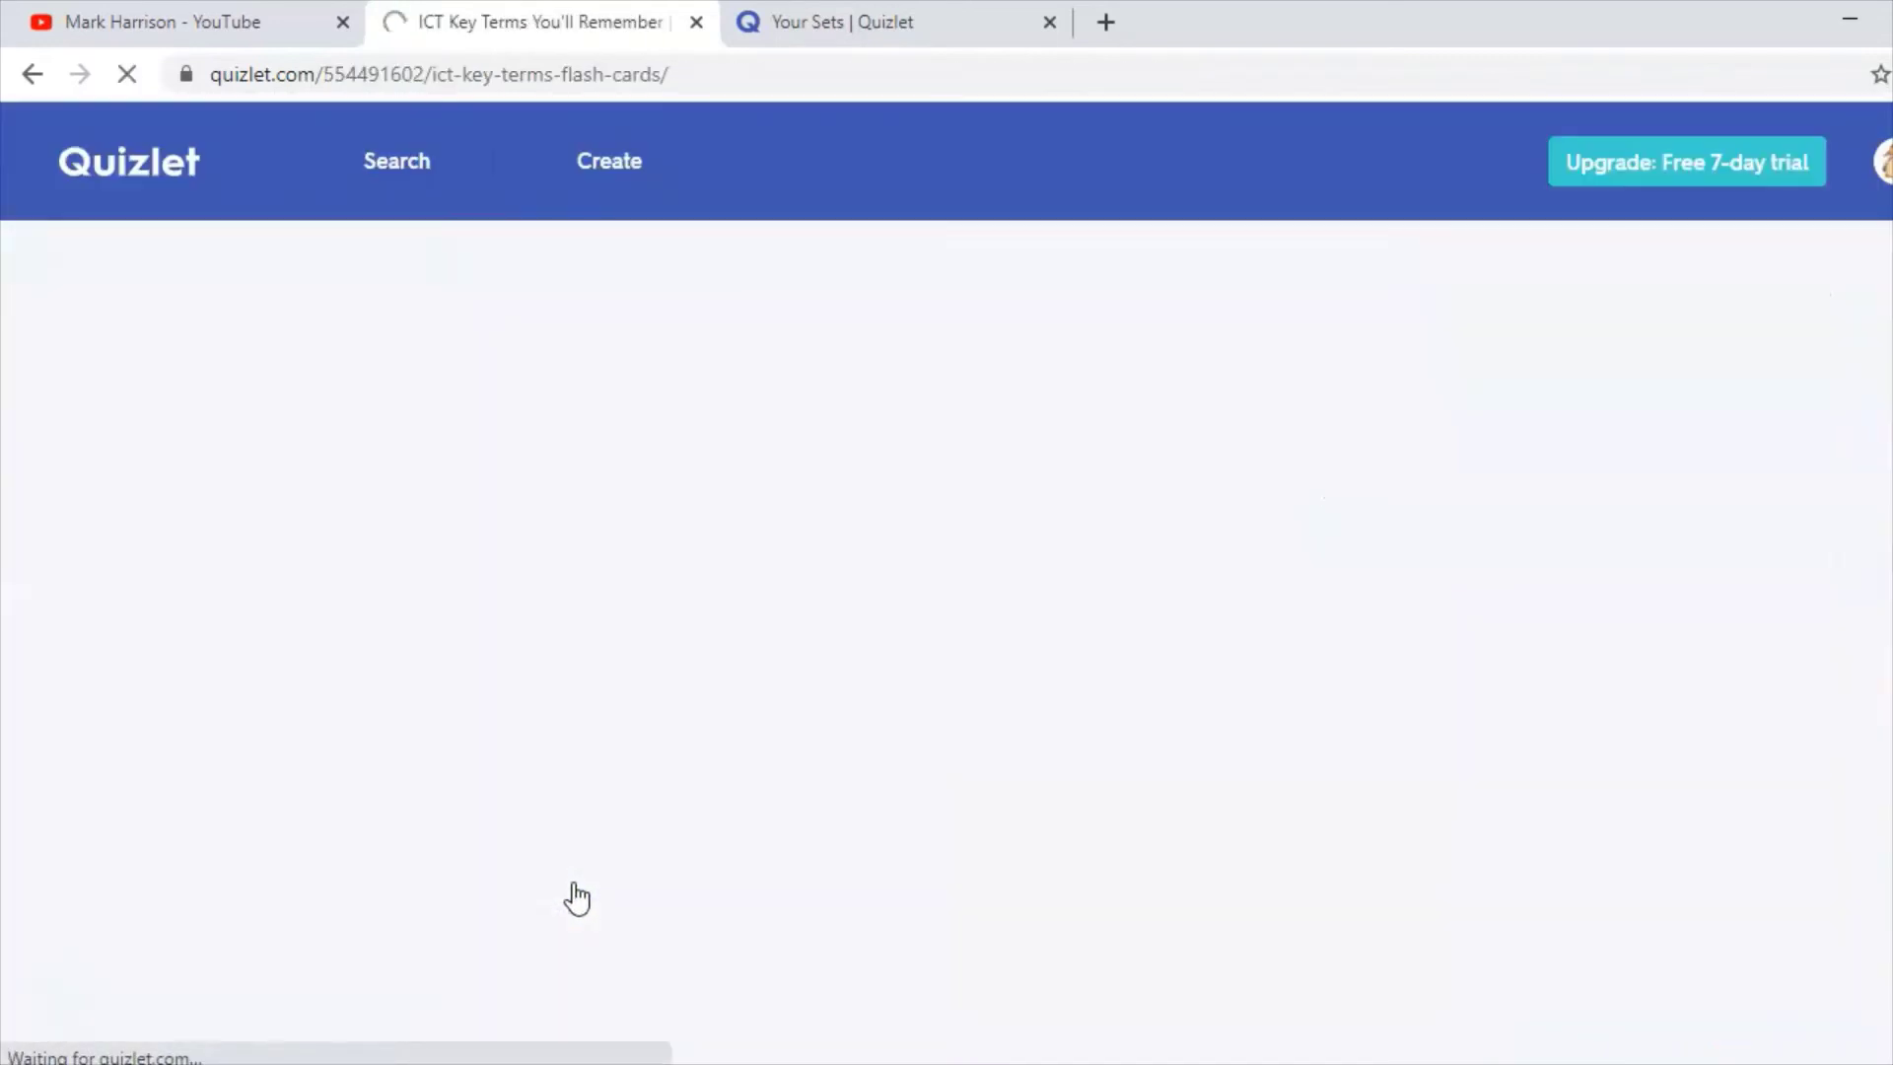
click(919, 811)
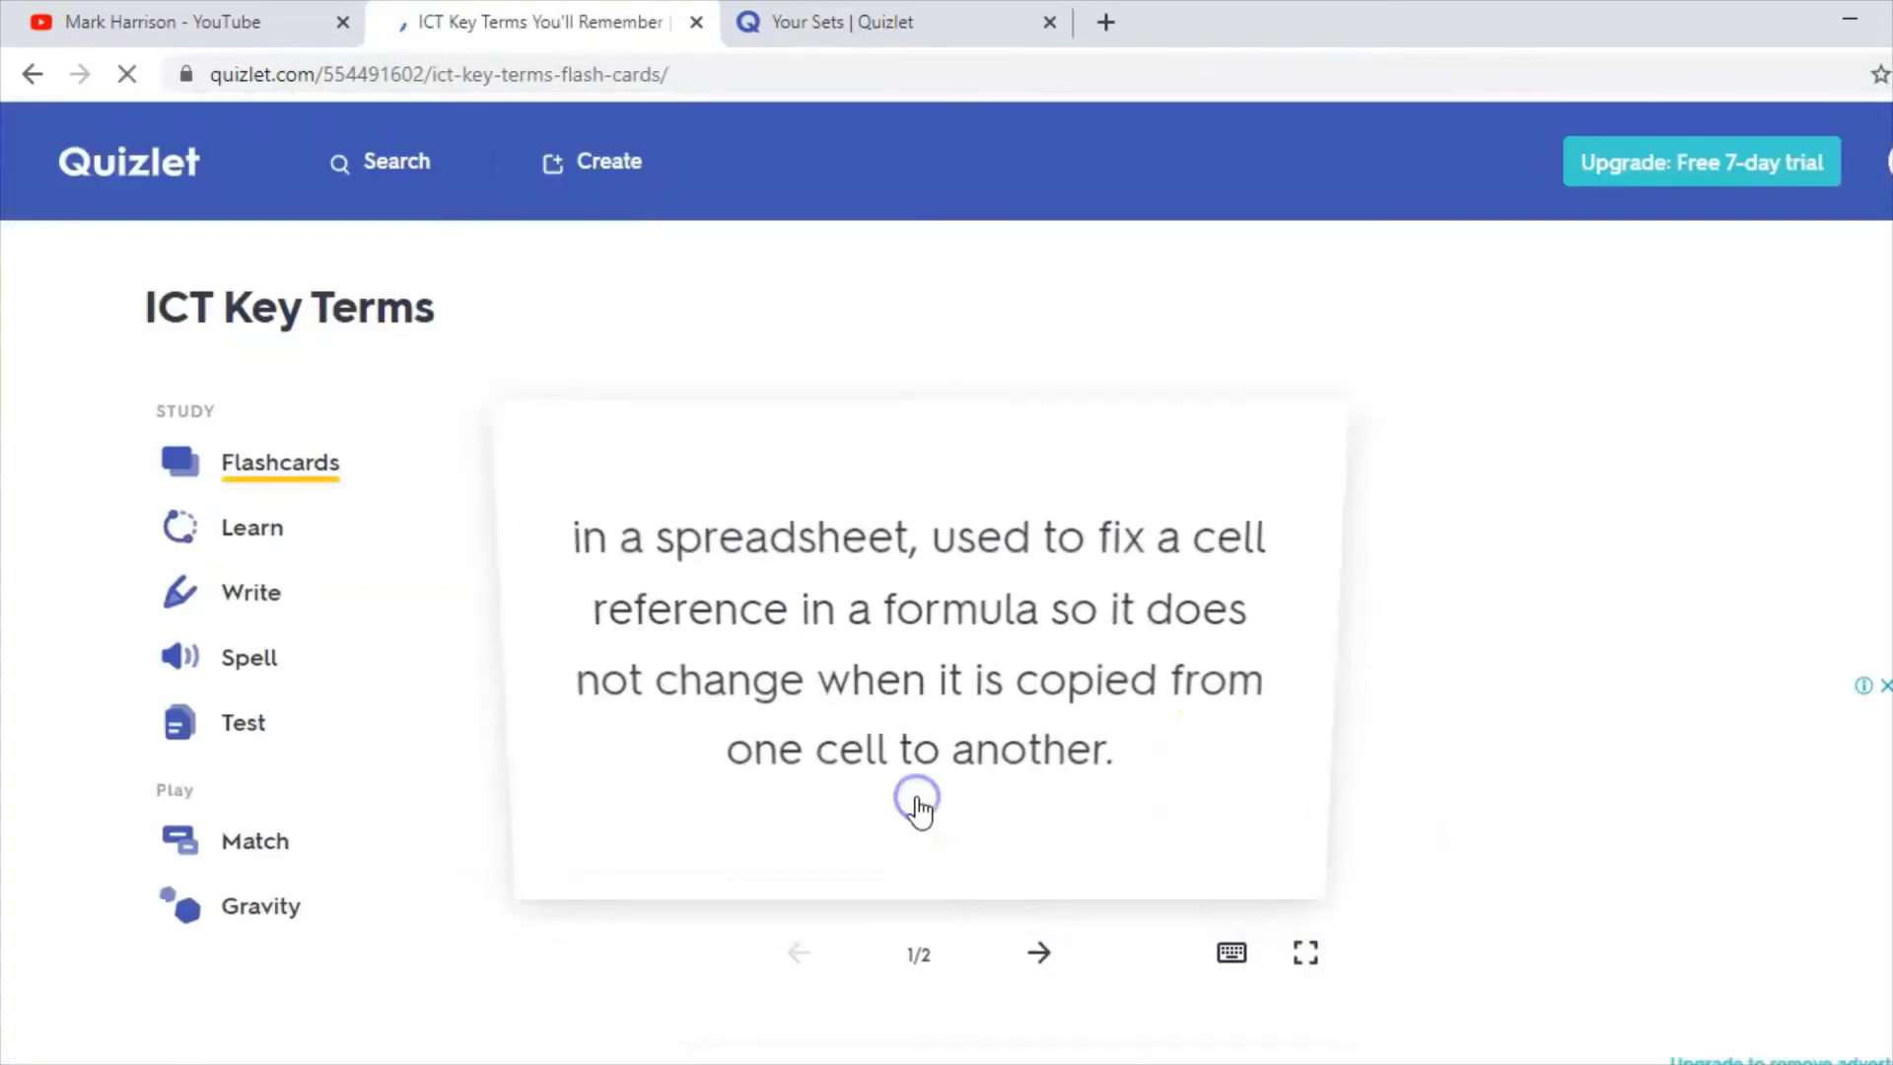
click(1040, 962)
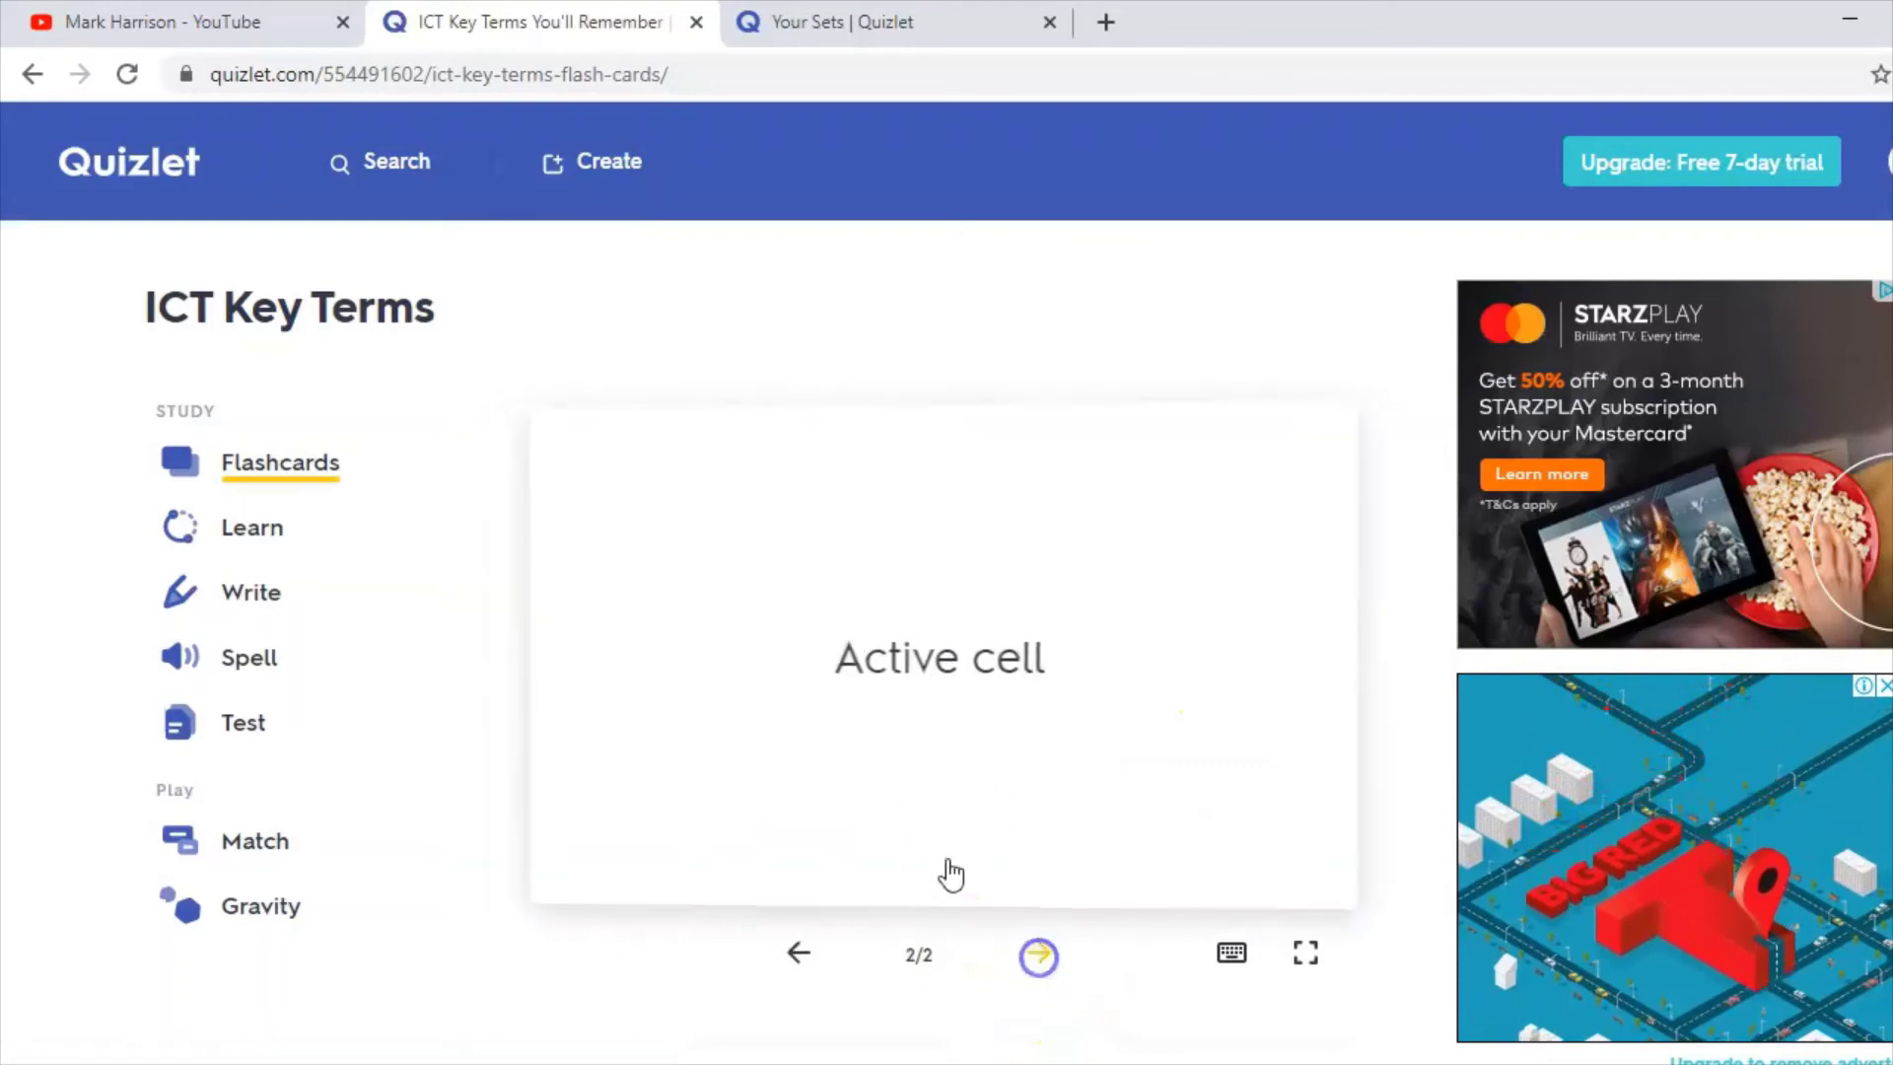
click(869, 771)
click(797, 952)
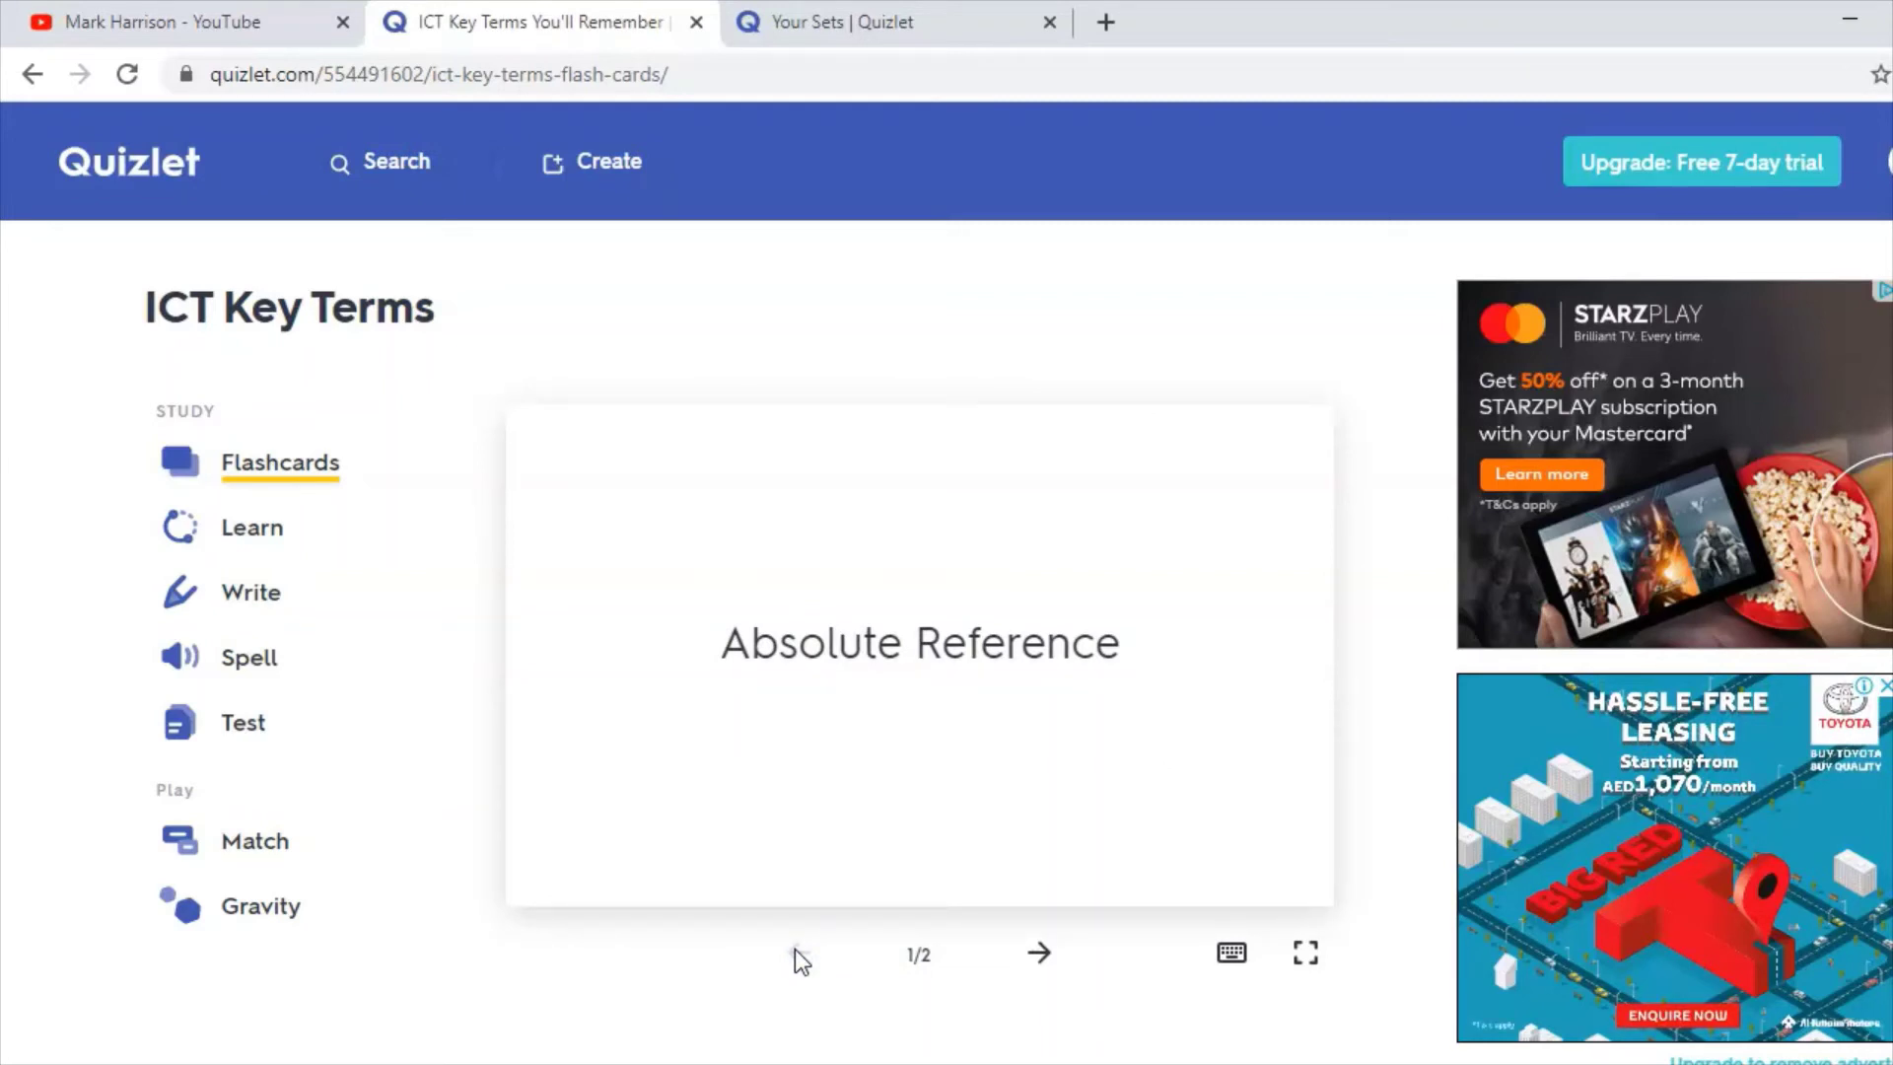
Step: Switch to the knowledge organiser in Acrobat Reader, deselect the ROM text in section 1.6 Memory and return to Quizlet
click(1090, 930)
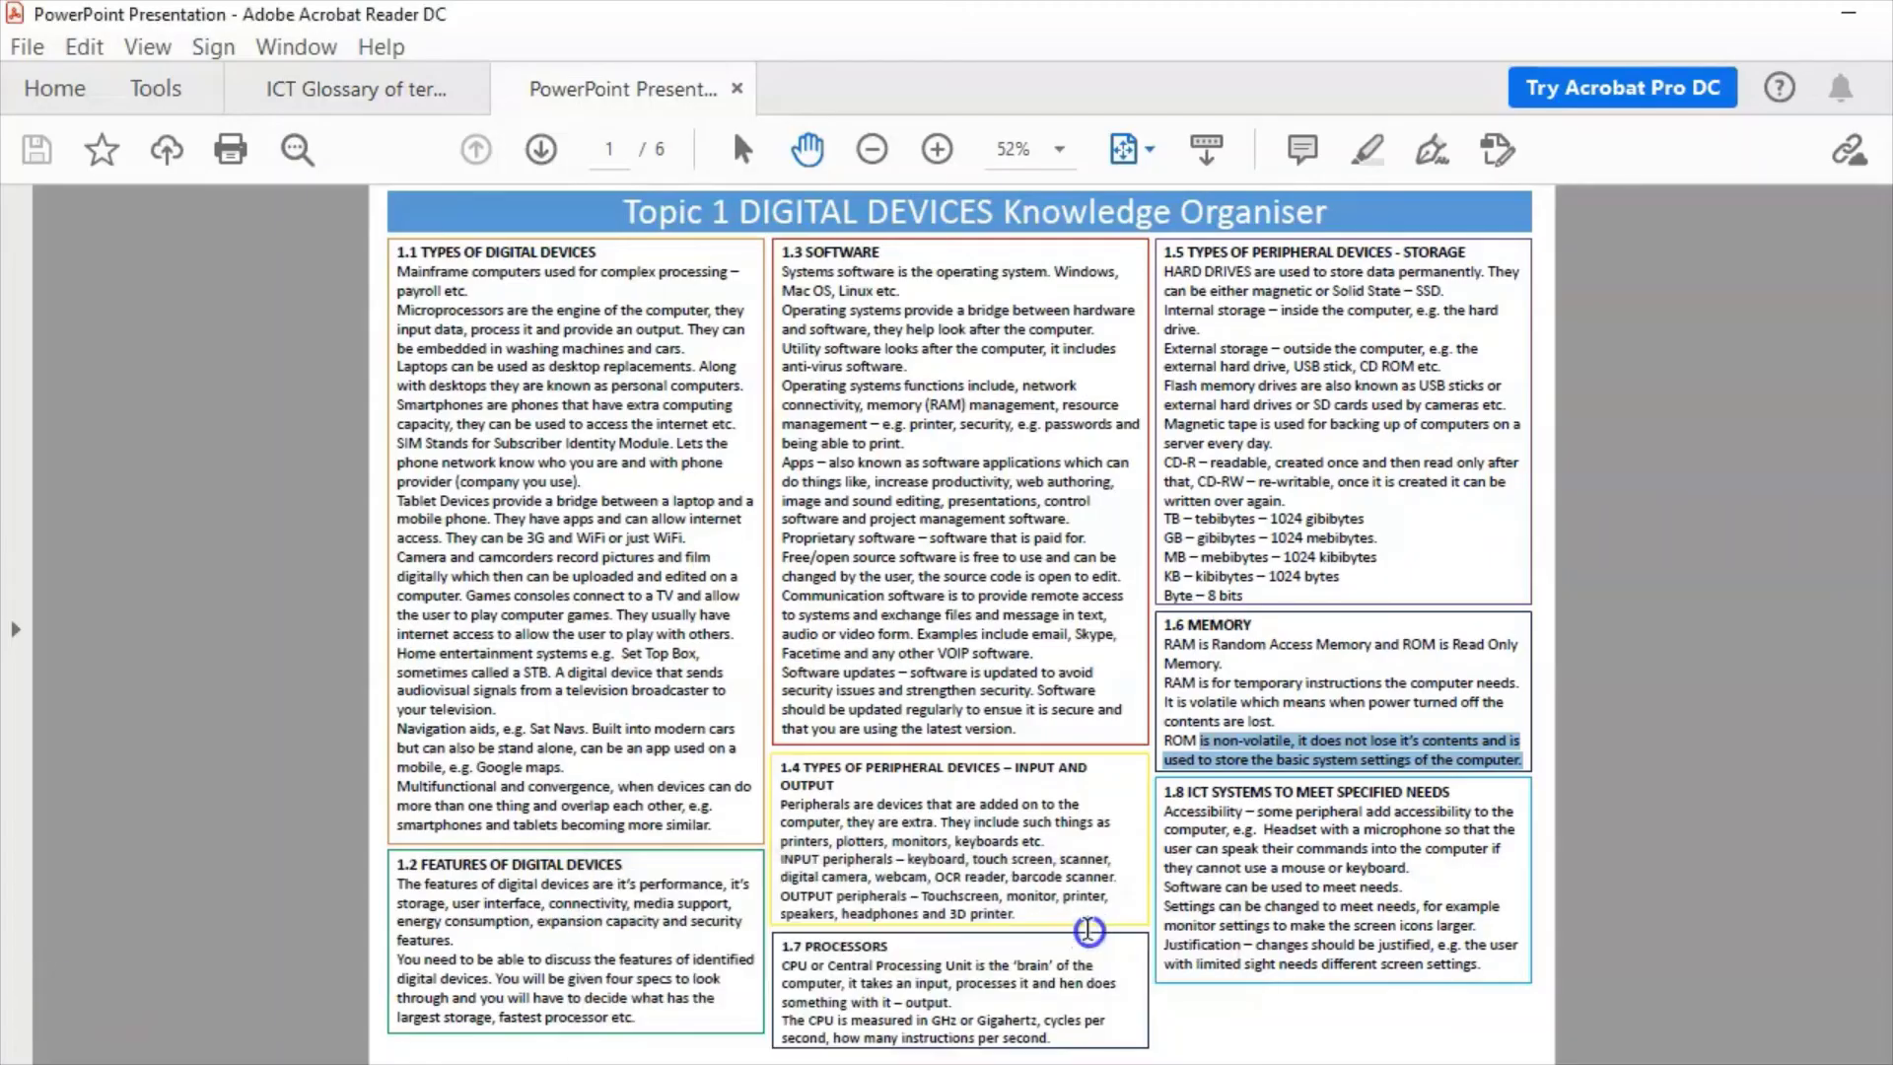
click(1248, 663)
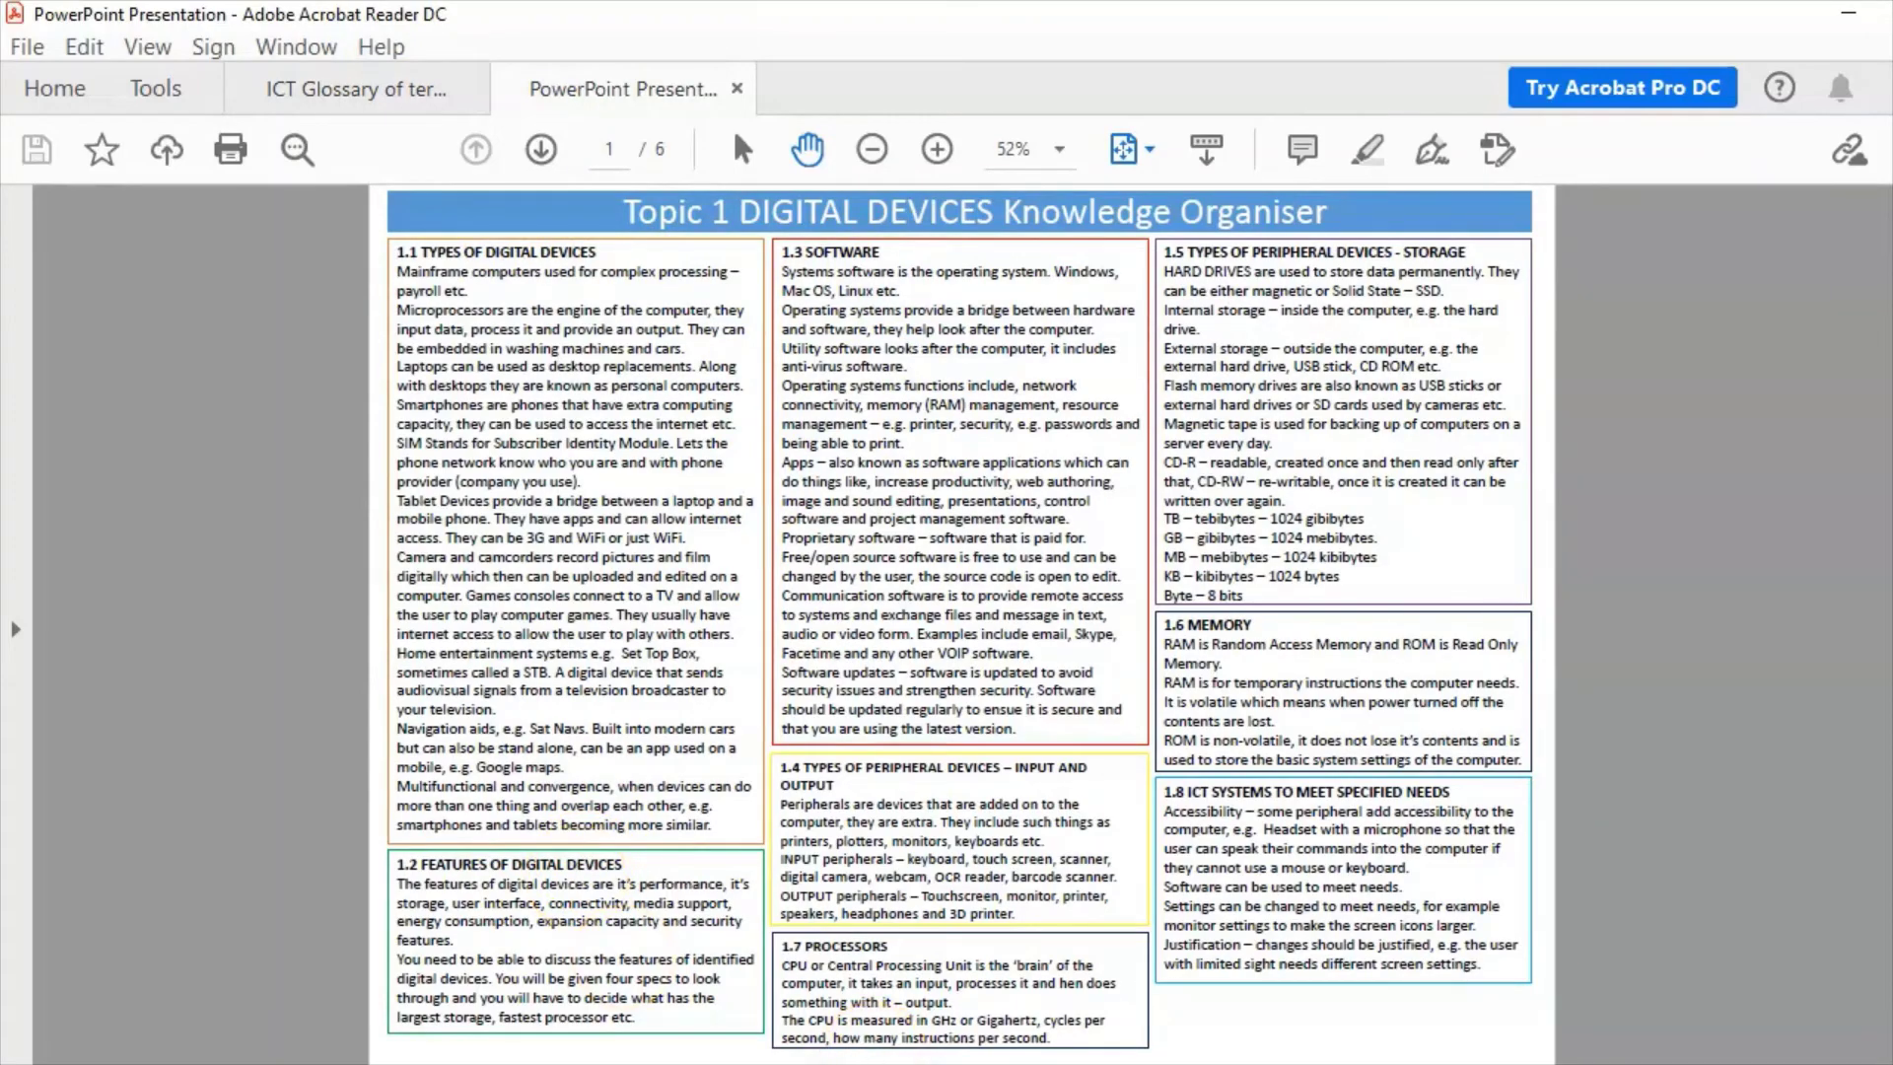
click(858, 1064)
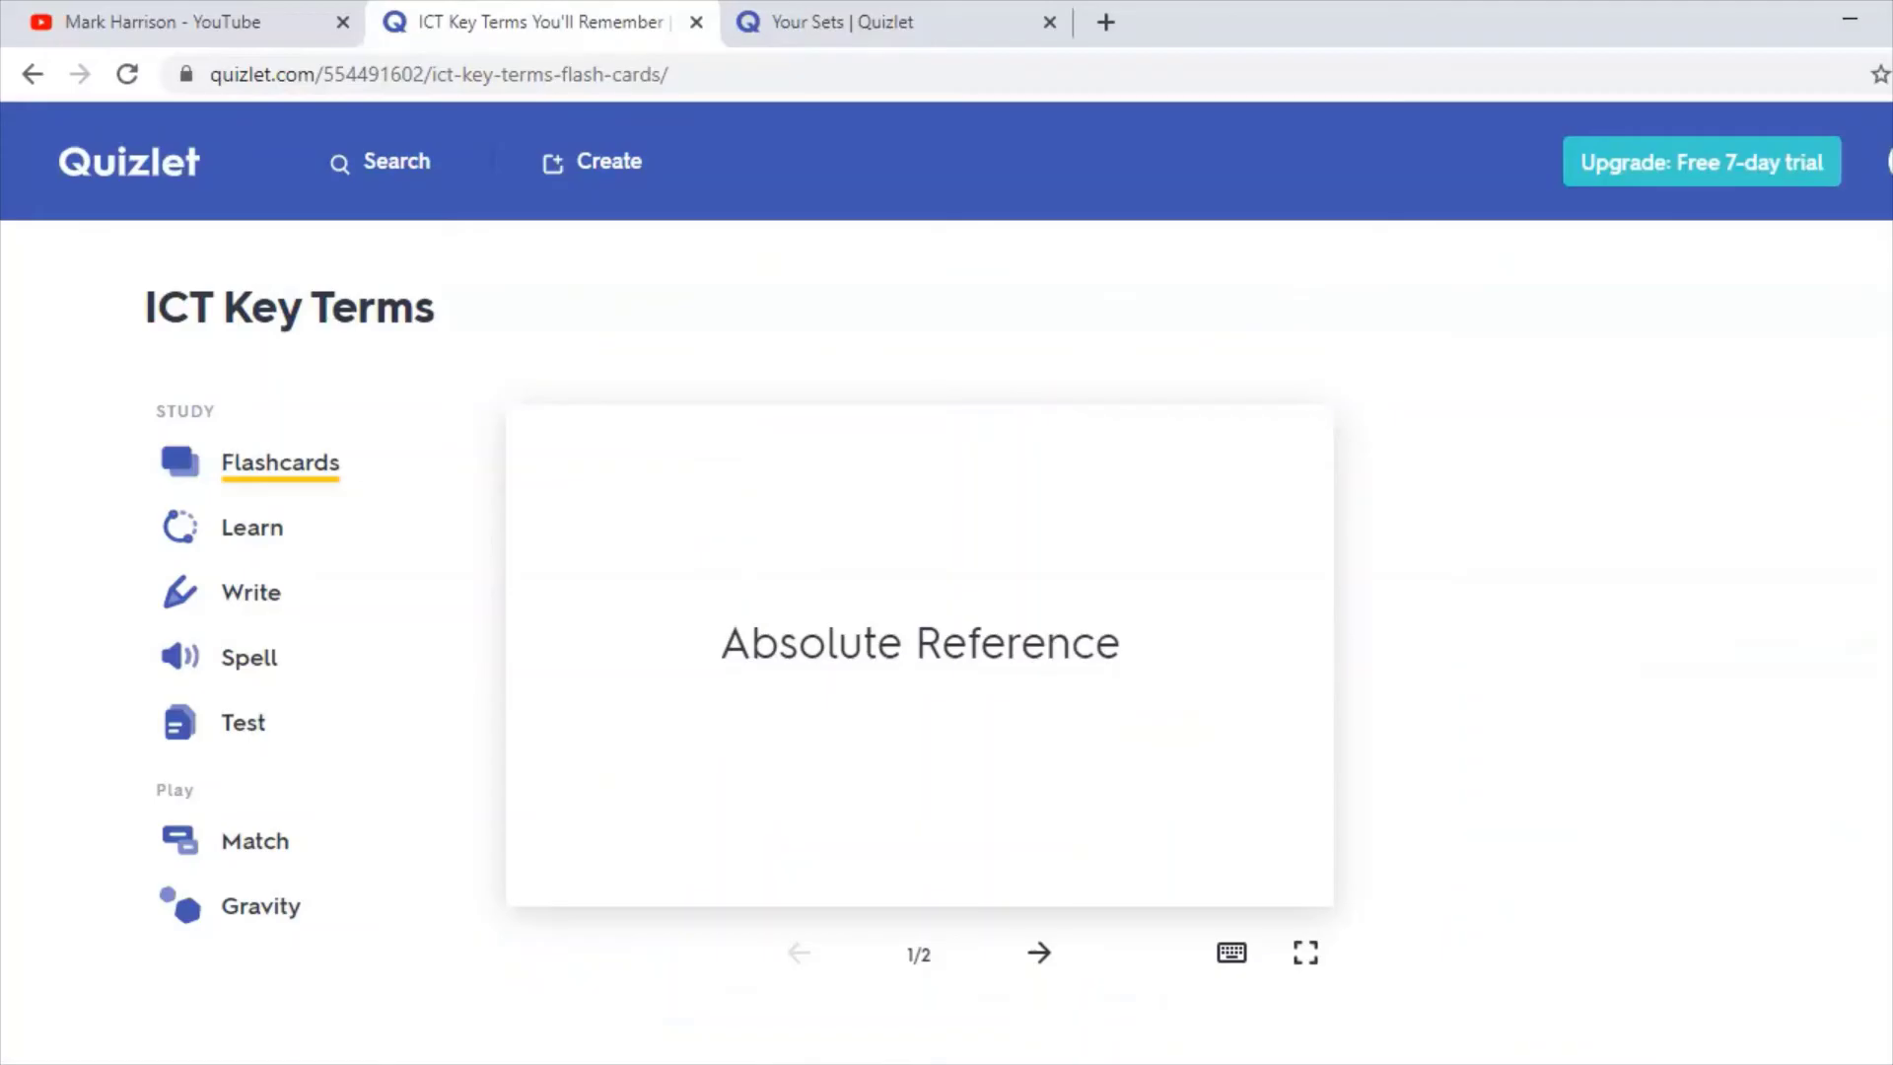
Step: View the ICT Key Terms set in Flashcards mode, return to the home page and open the 1.6 Memory set
click(249, 480)
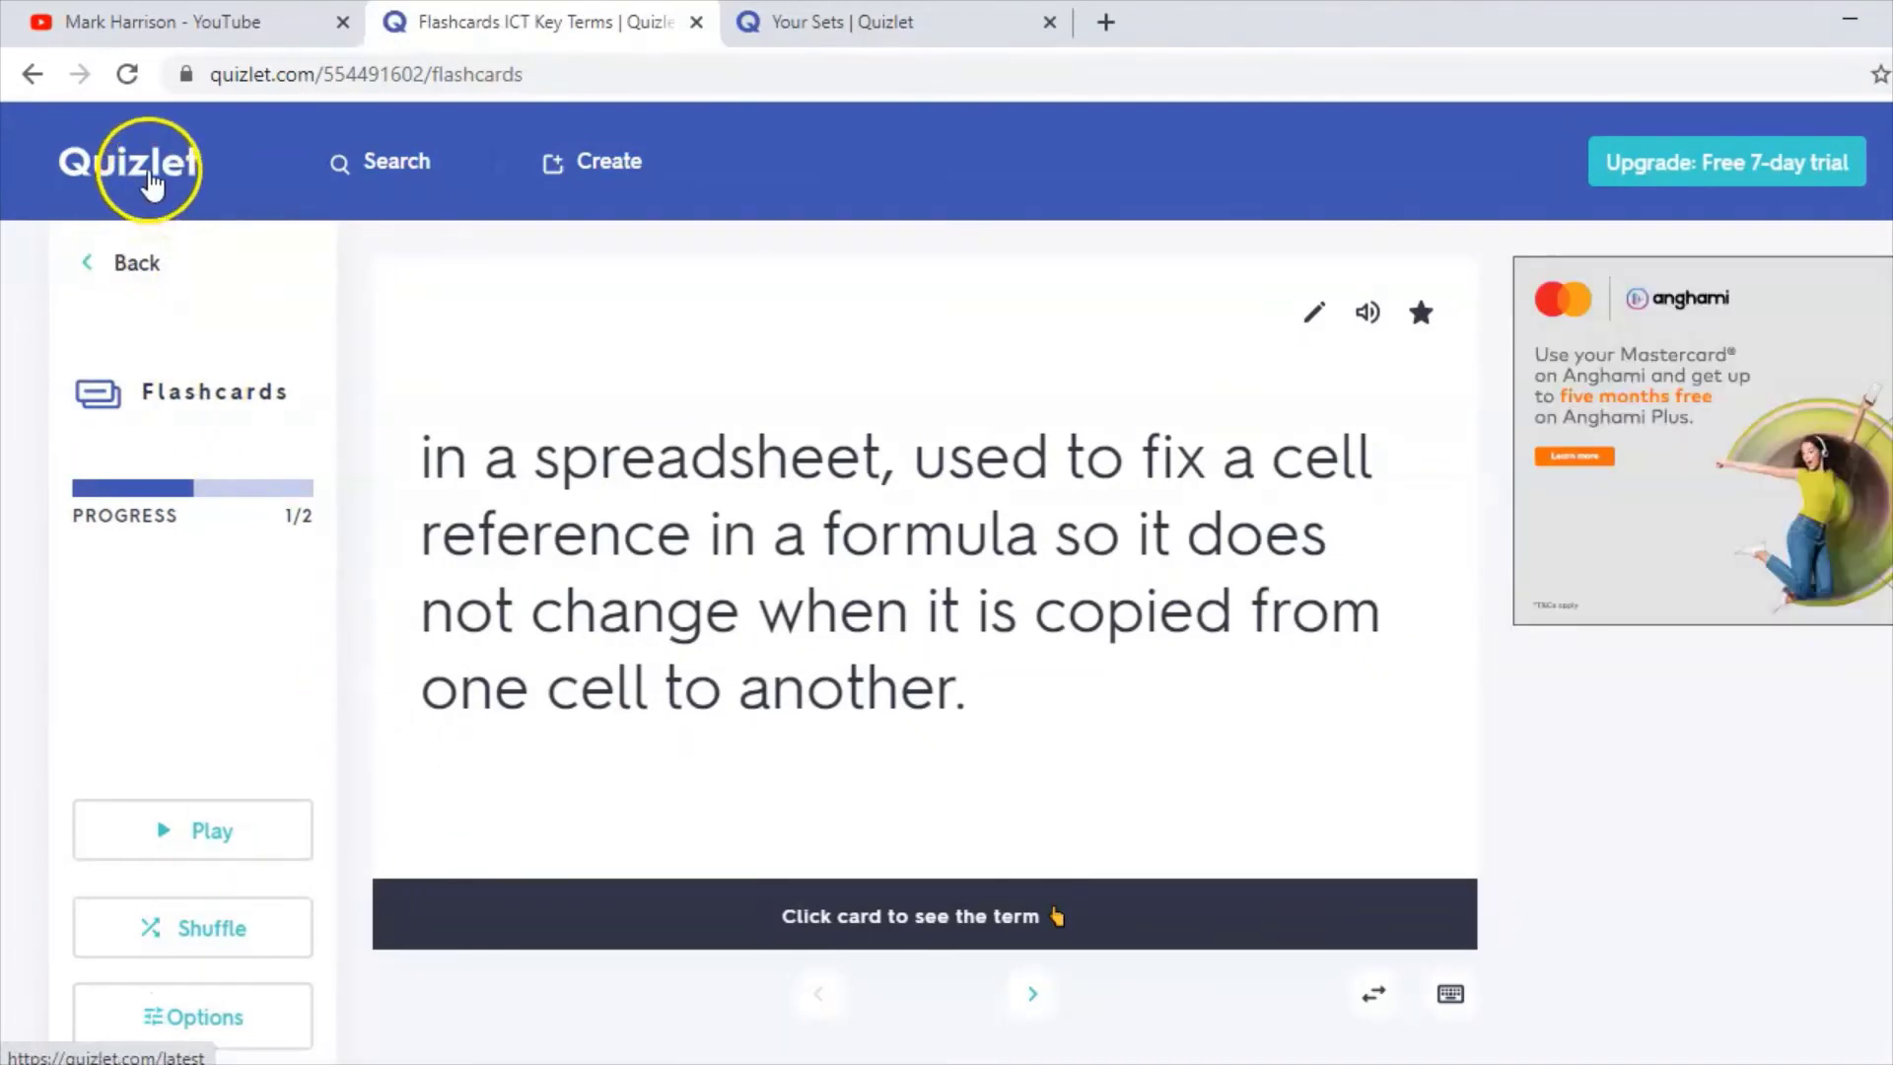
click(151, 175)
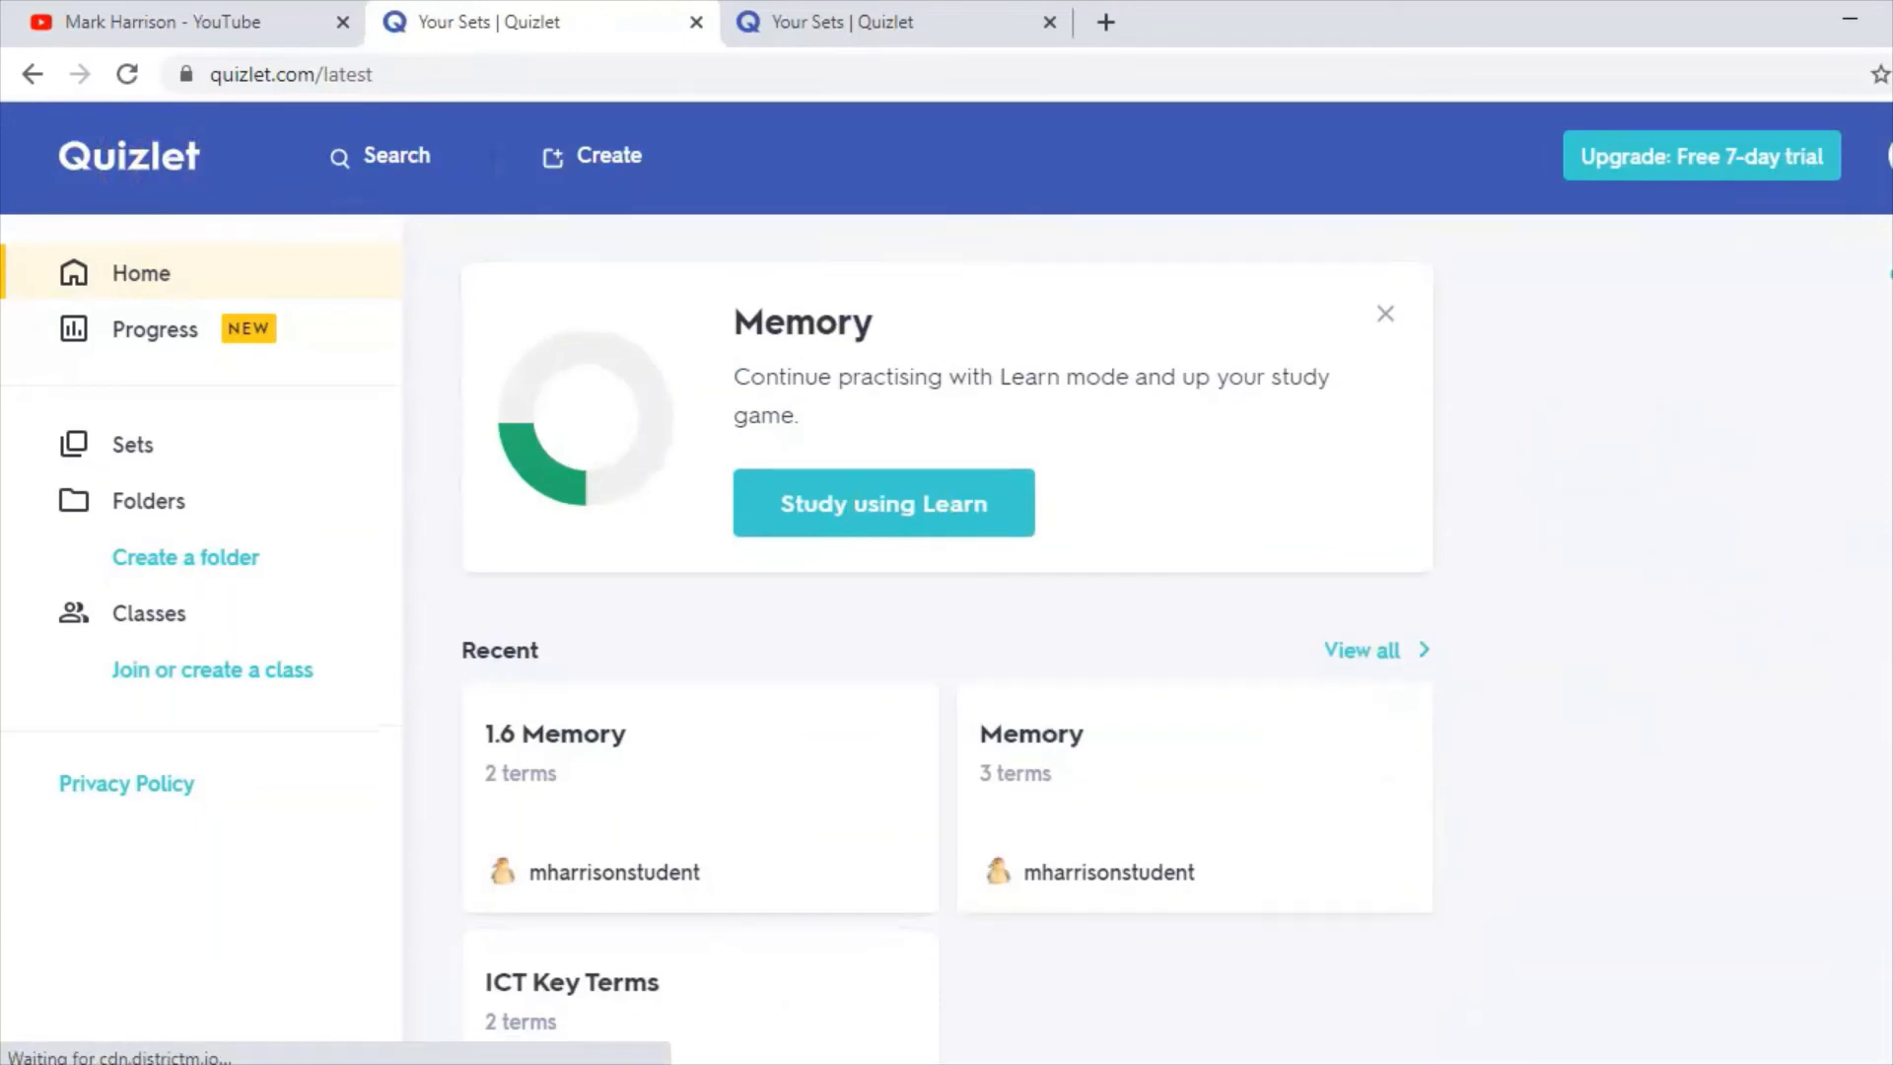
scroll(925, 431, down, 2)
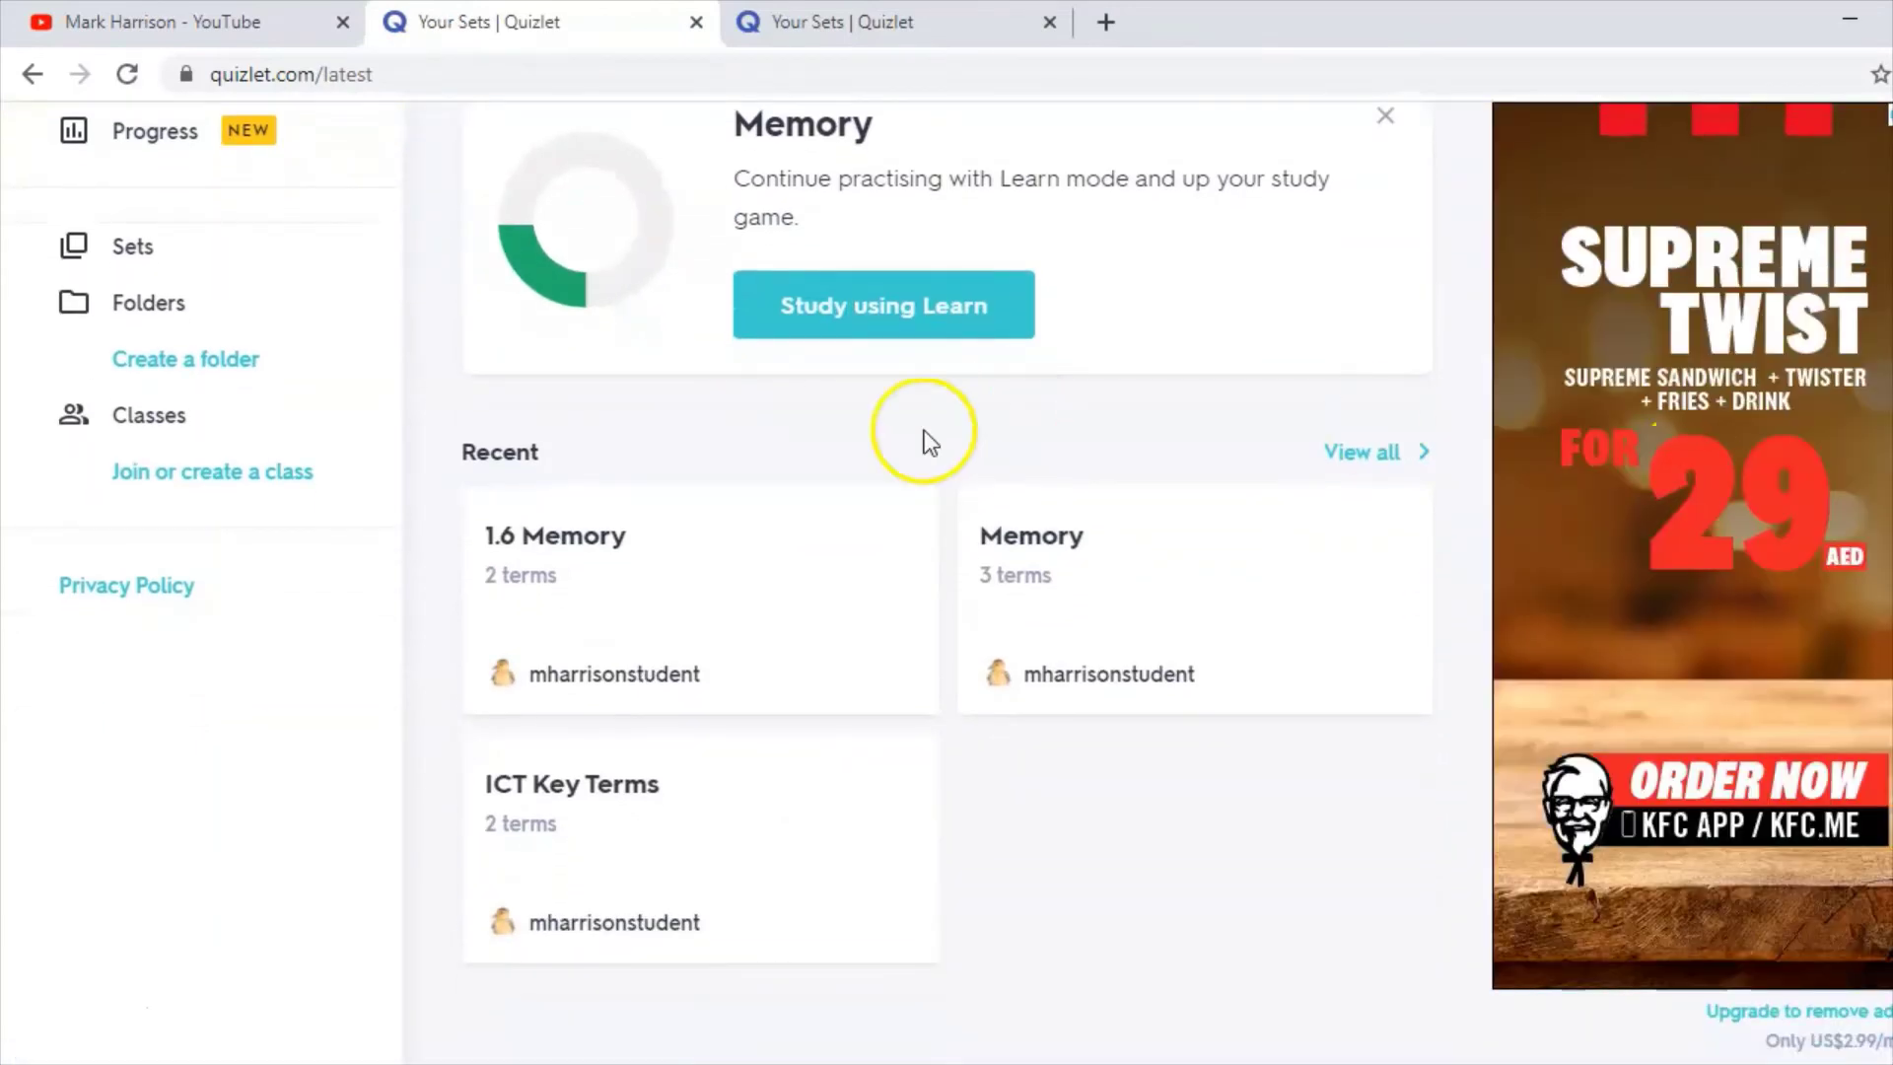
click(611, 607)
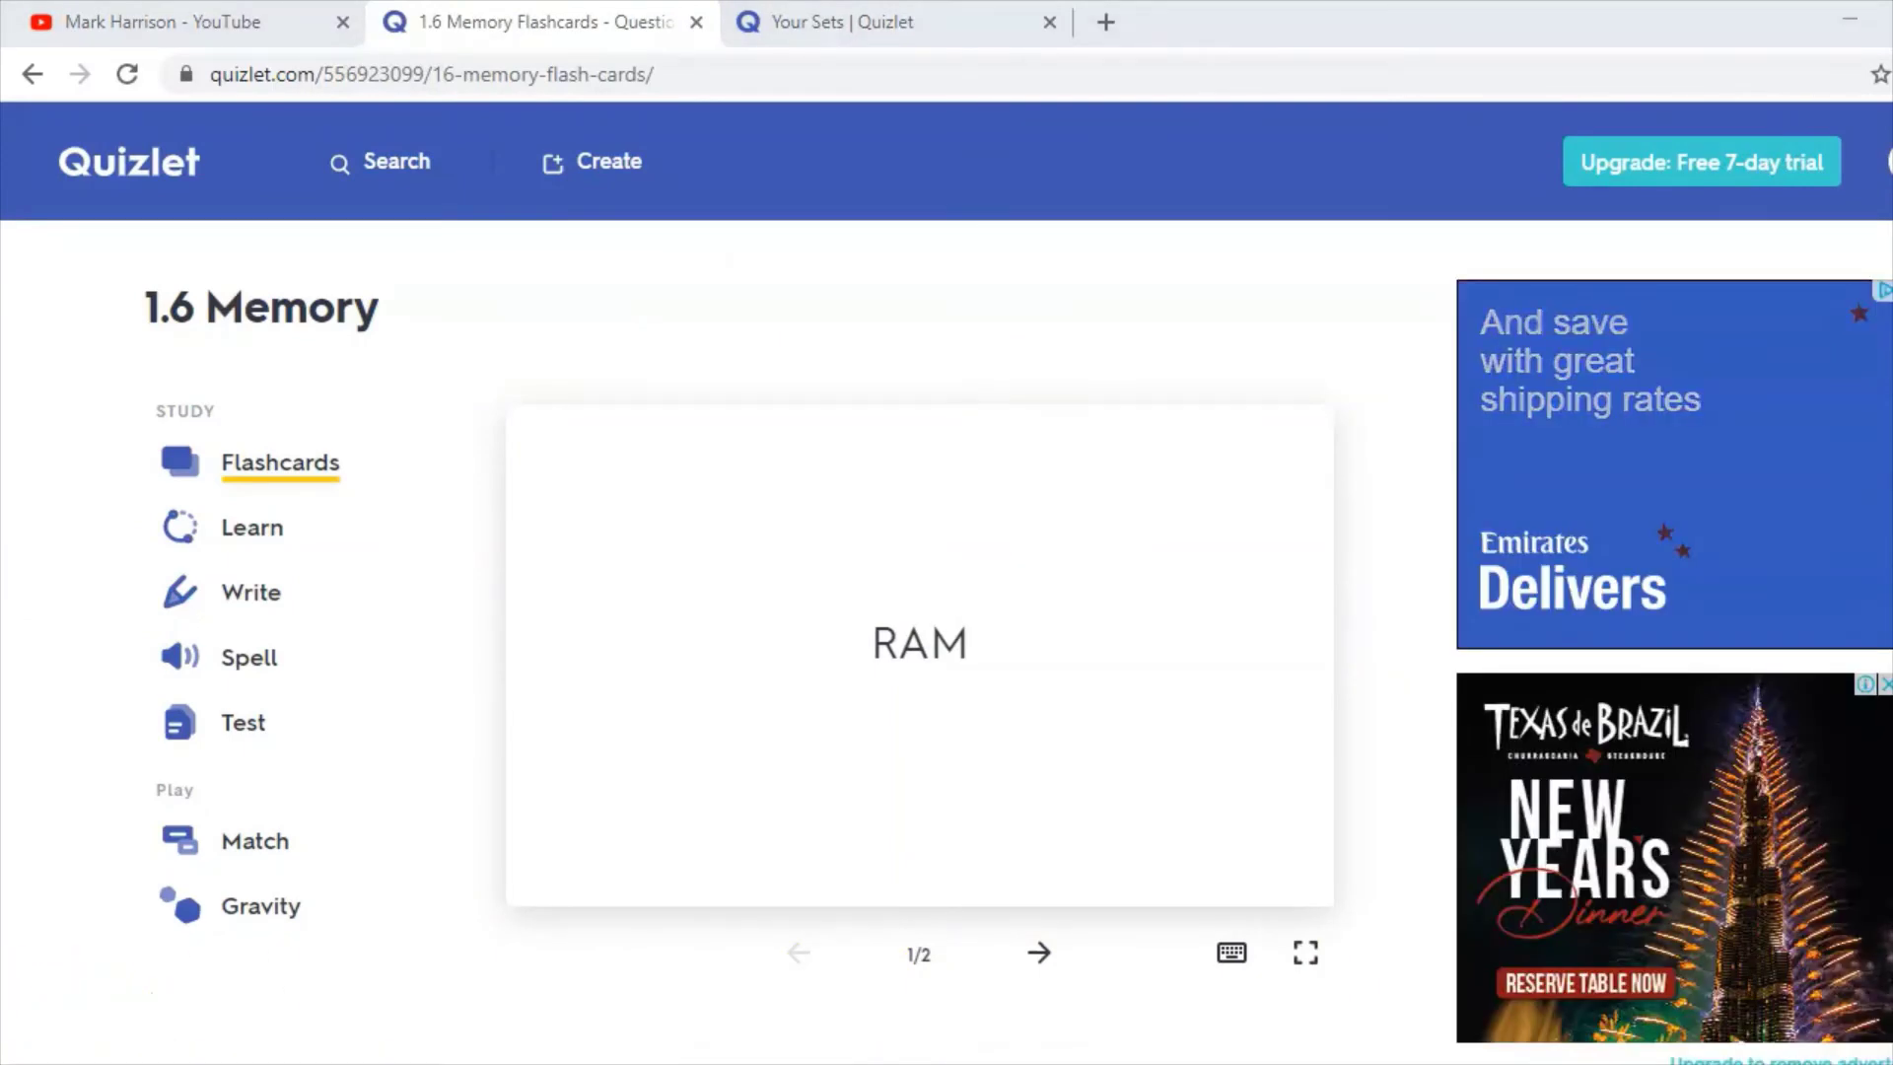
Step: Switch to the ICT glossary PDF in Acrobat Reader and browse the entries preceding RAM on page 9
mouse_move(845, 1031)
click(749, 954)
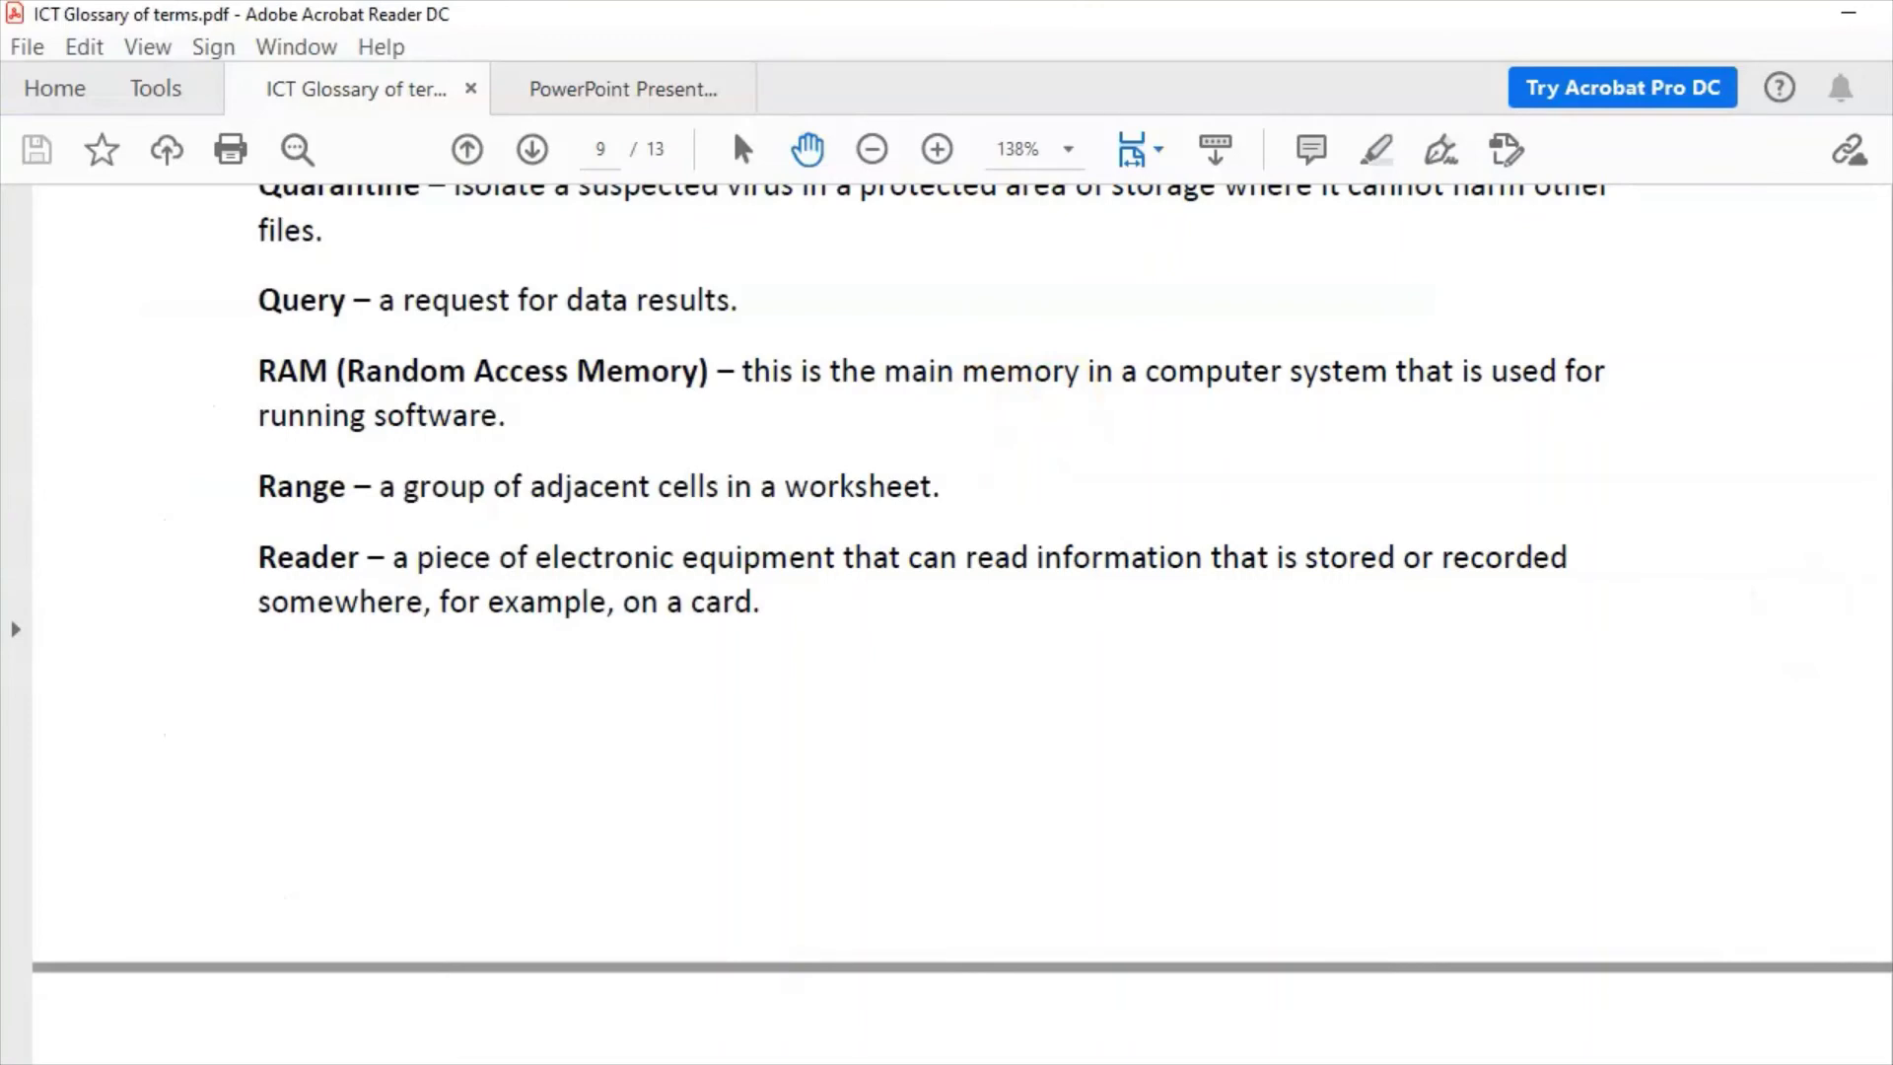
scroll(935, 494, up, 3)
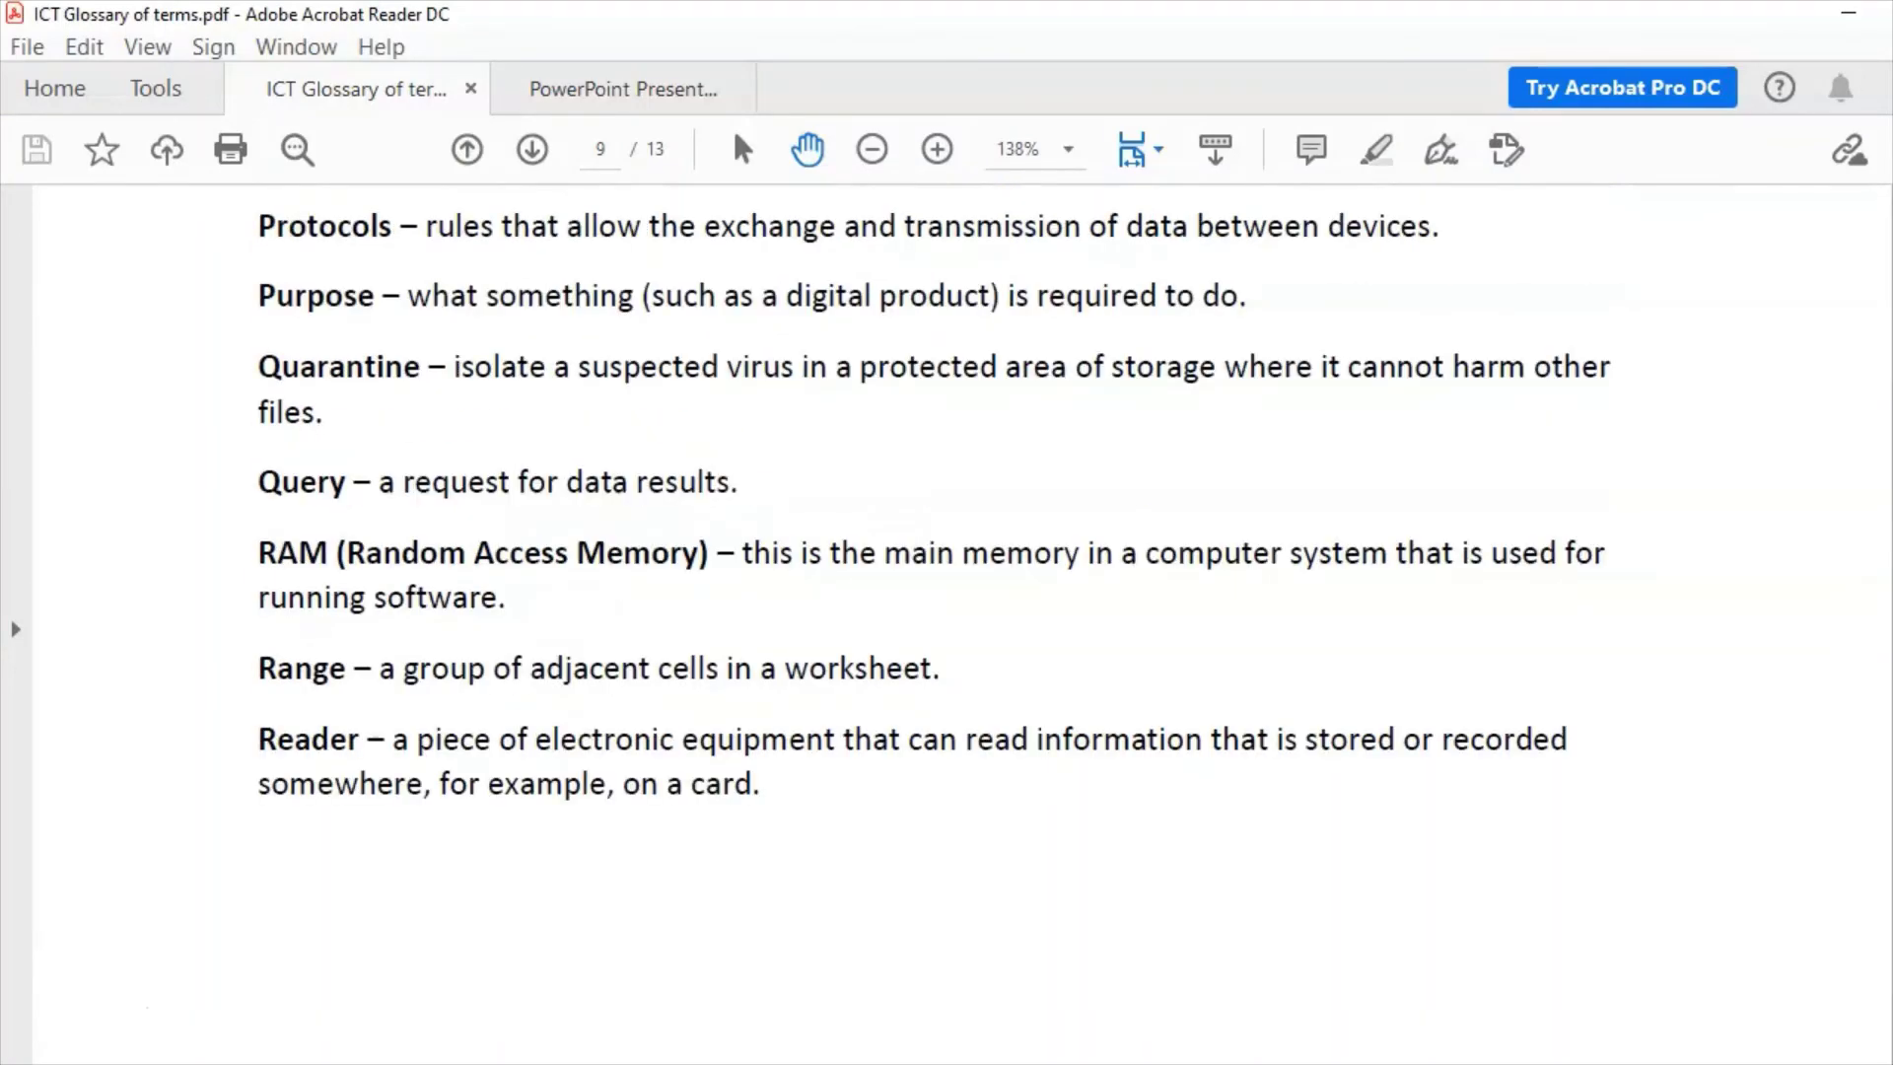
scroll(935, 591, up, 9)
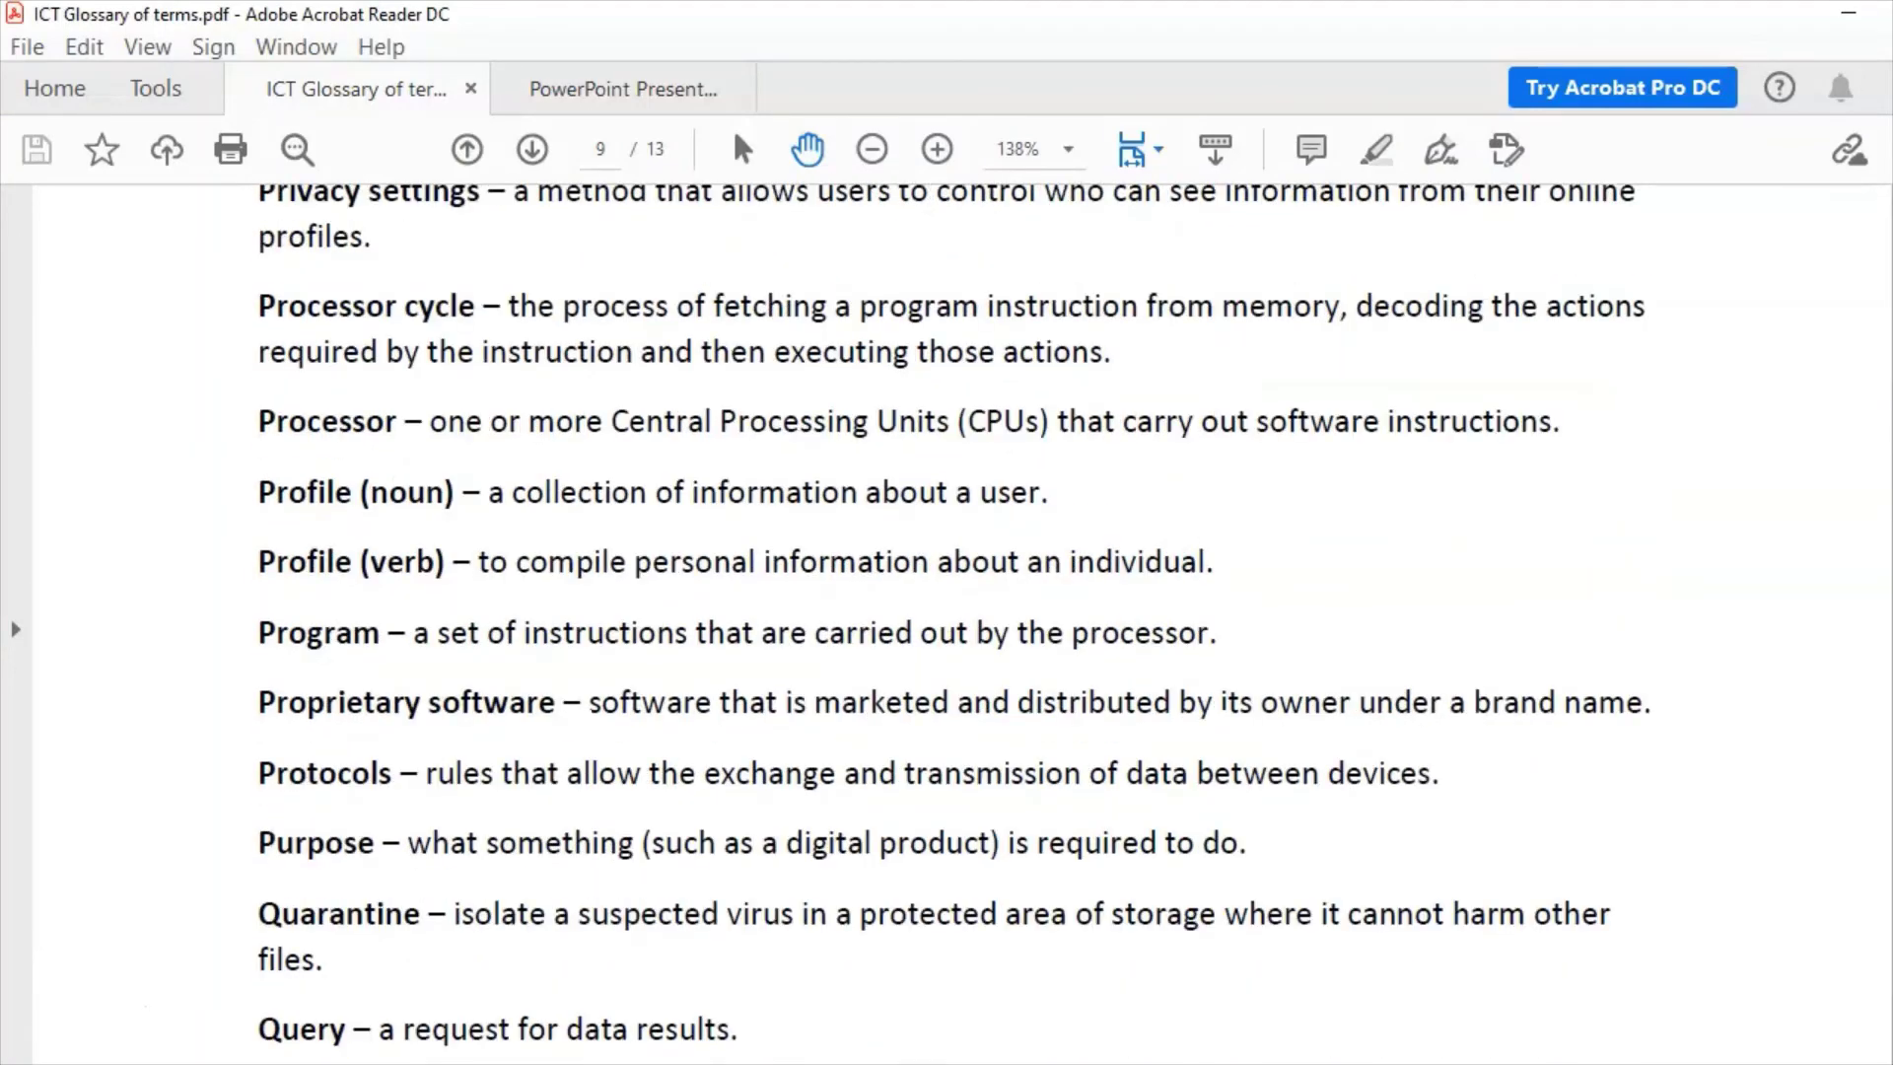